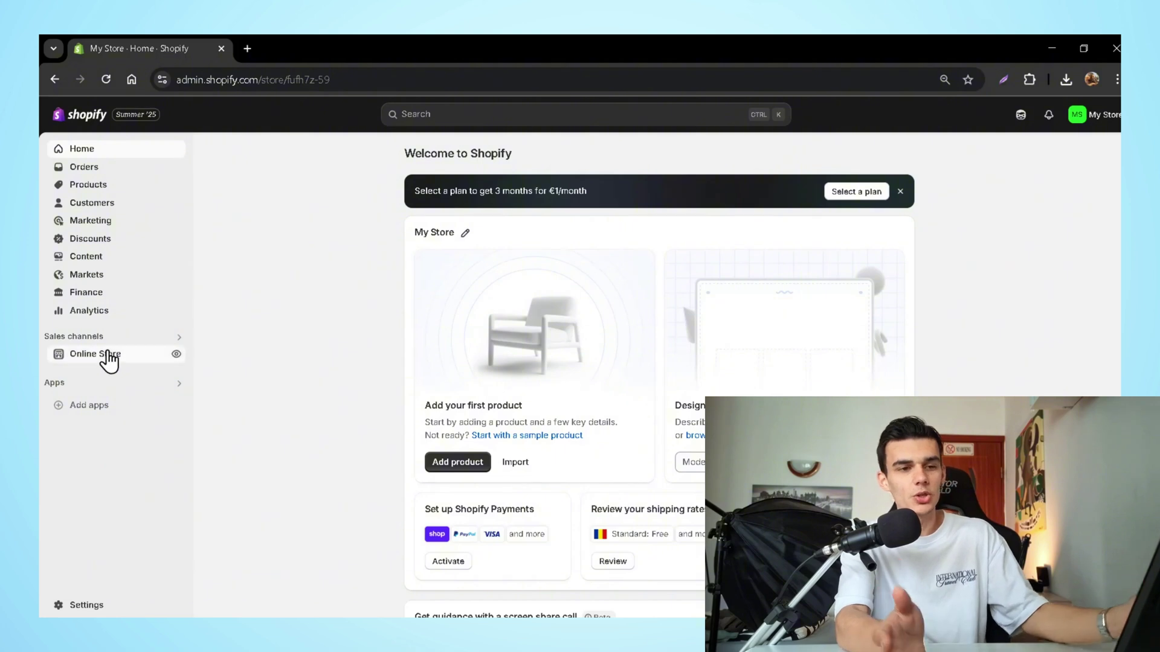
# - Open the online store's themes and visit the Shopify theme store to browse the available templates
pyautogui.click(109, 361)
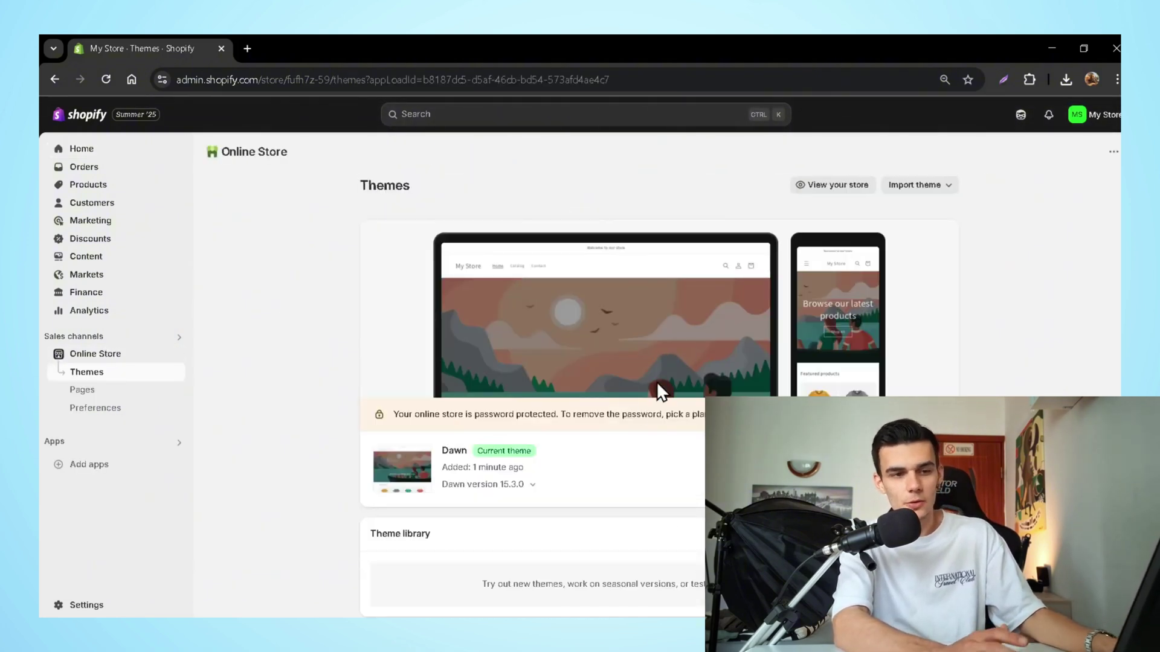
pyautogui.scroll(-10, 595, 475)
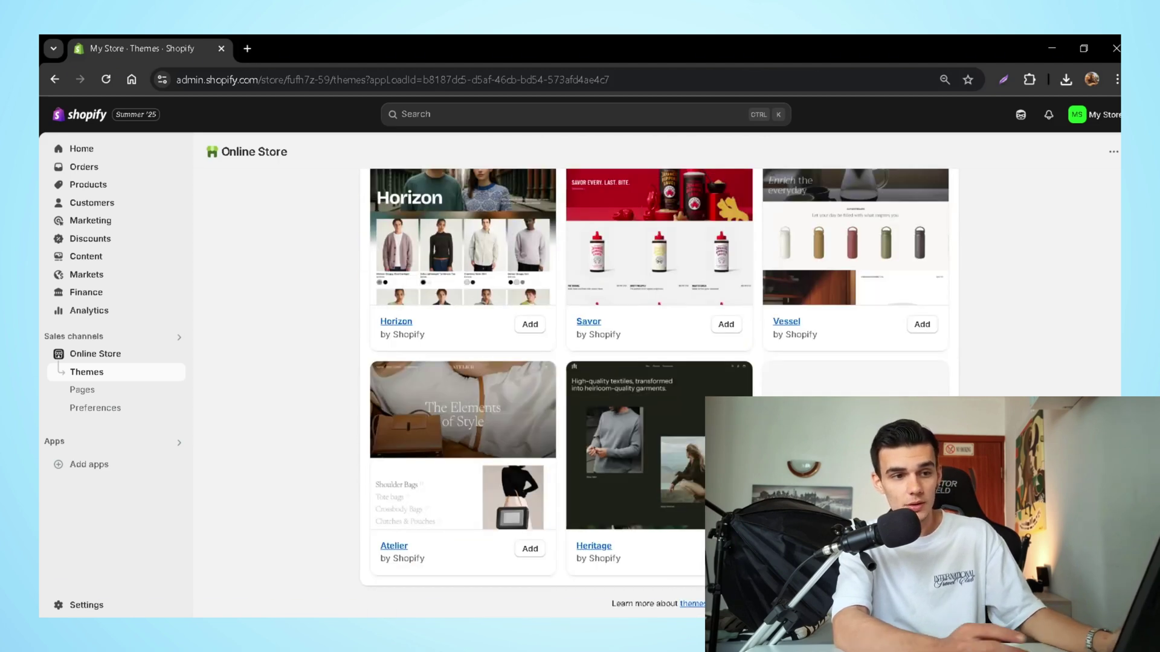
pyautogui.click(855, 488)
pyautogui.scroll(-10, 554, 410)
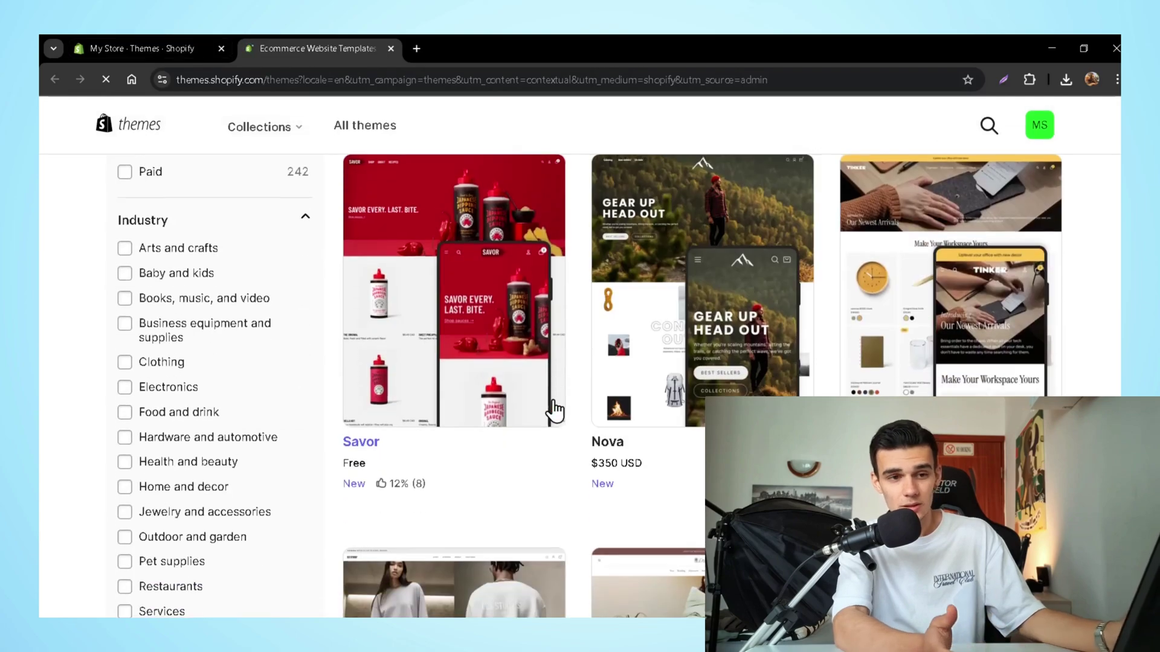
# - Return to the store admin, open the Dawn theme for customization and look through its home page preview
pyautogui.click(166, 47)
pyautogui.scroll(10, 659, 363)
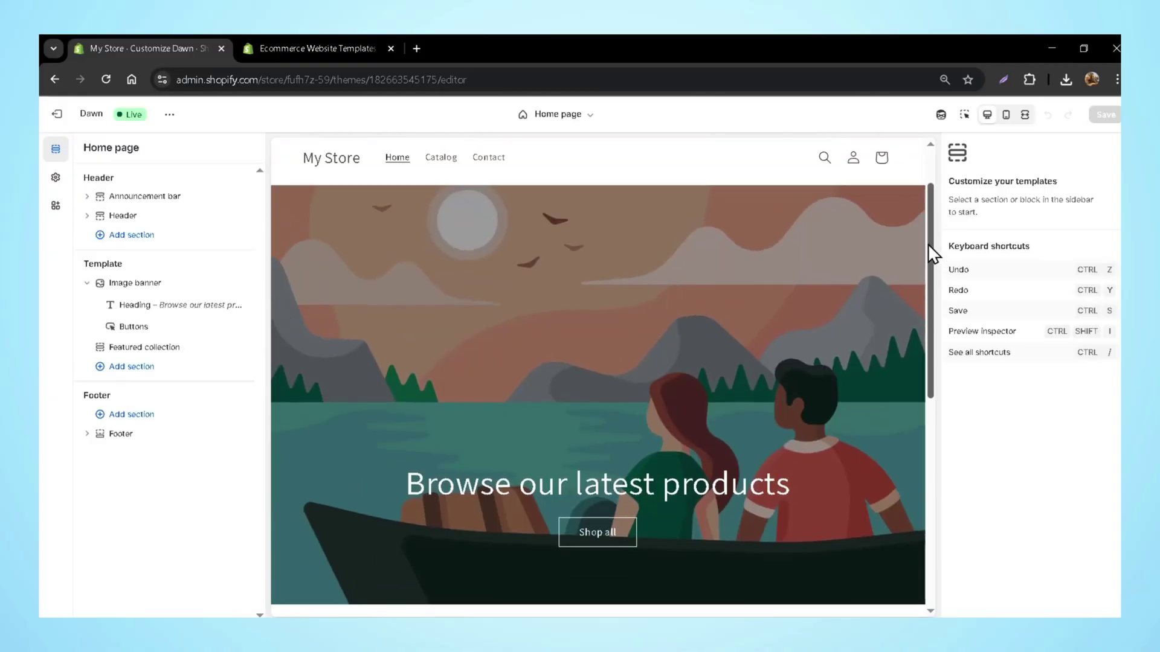
pyautogui.scroll(-10, 454, 351)
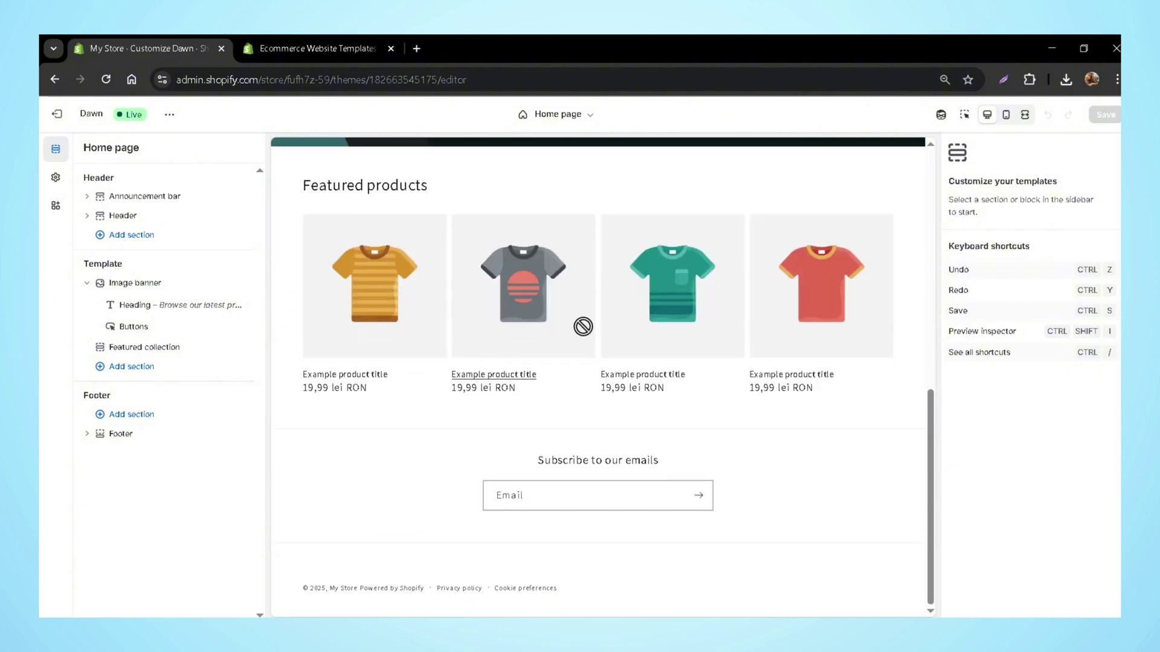
pyautogui.scroll(10, 600, 246)
pyautogui.scroll(-10, 632, 288)
pyautogui.scroll(10, 632, 288)
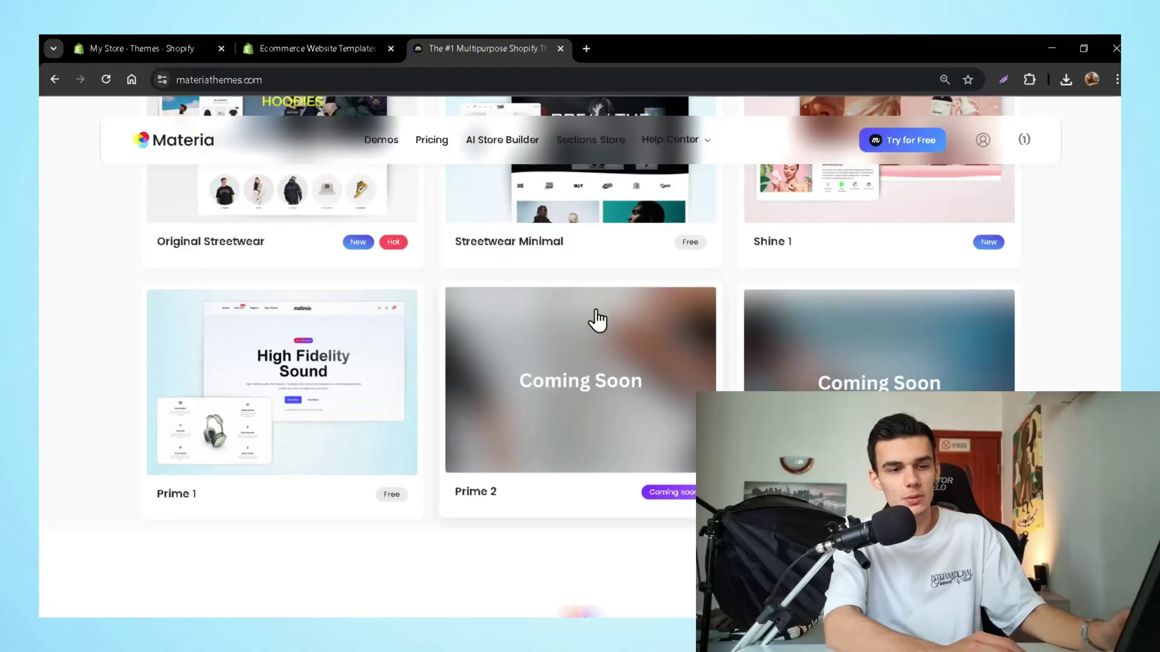
# - Visit materiathemes.com and look through its landing page and theme demos
pyautogui.scroll(15, 387, 296)
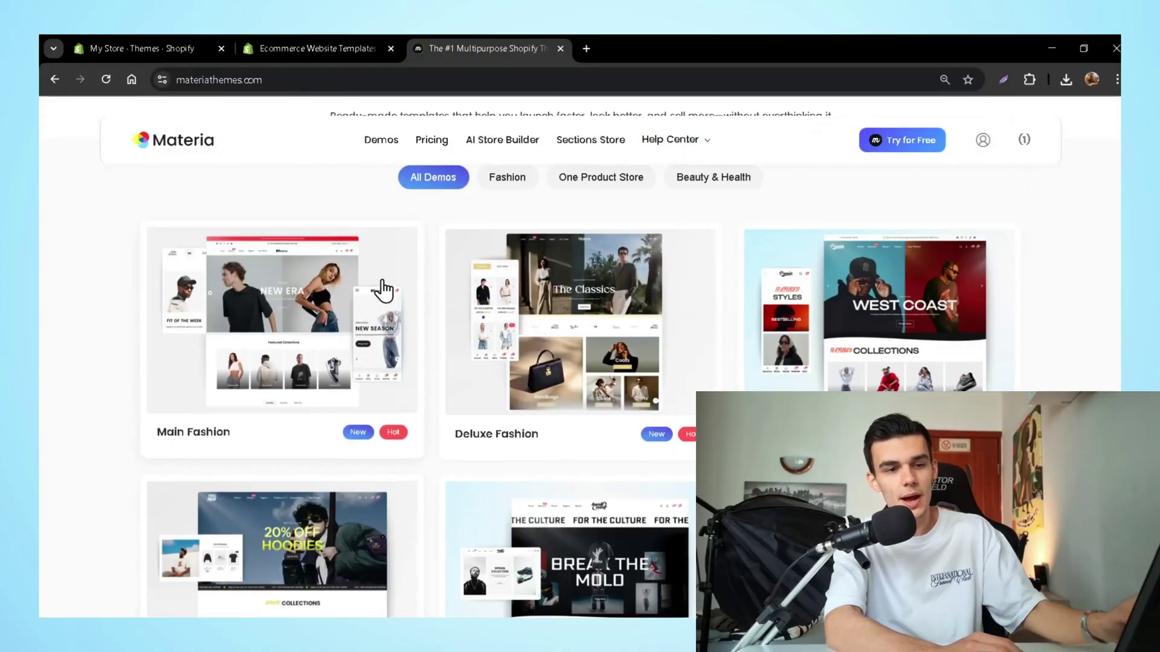
pyautogui.scroll(3, 398, 314)
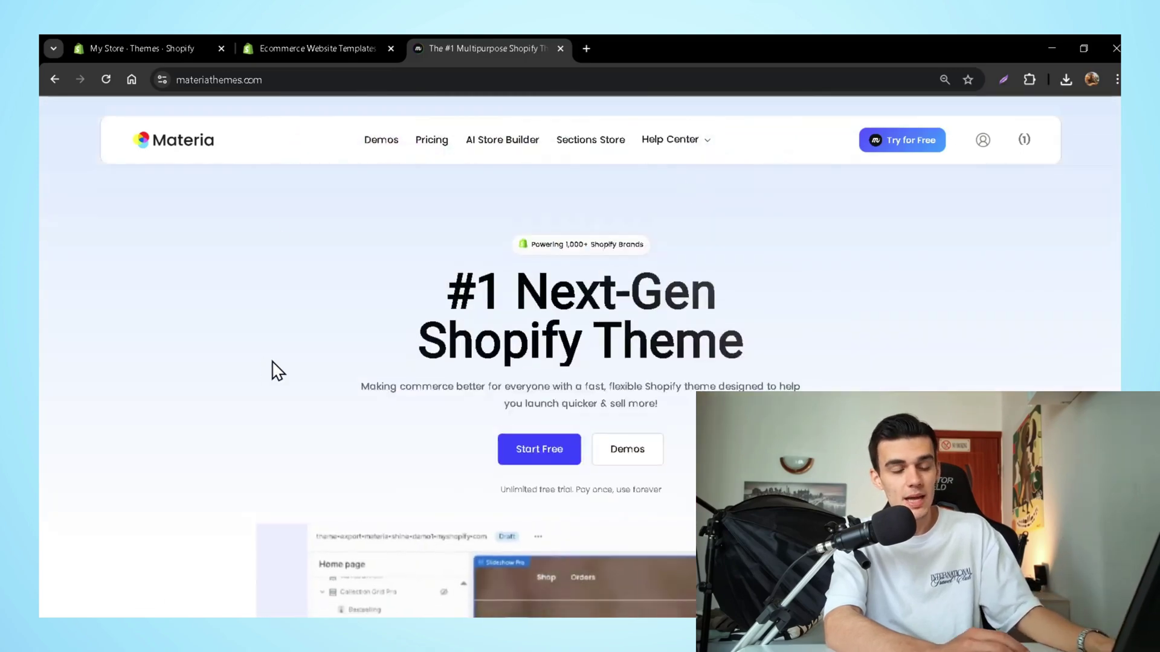
pyautogui.scroll(-20, 531, 332)
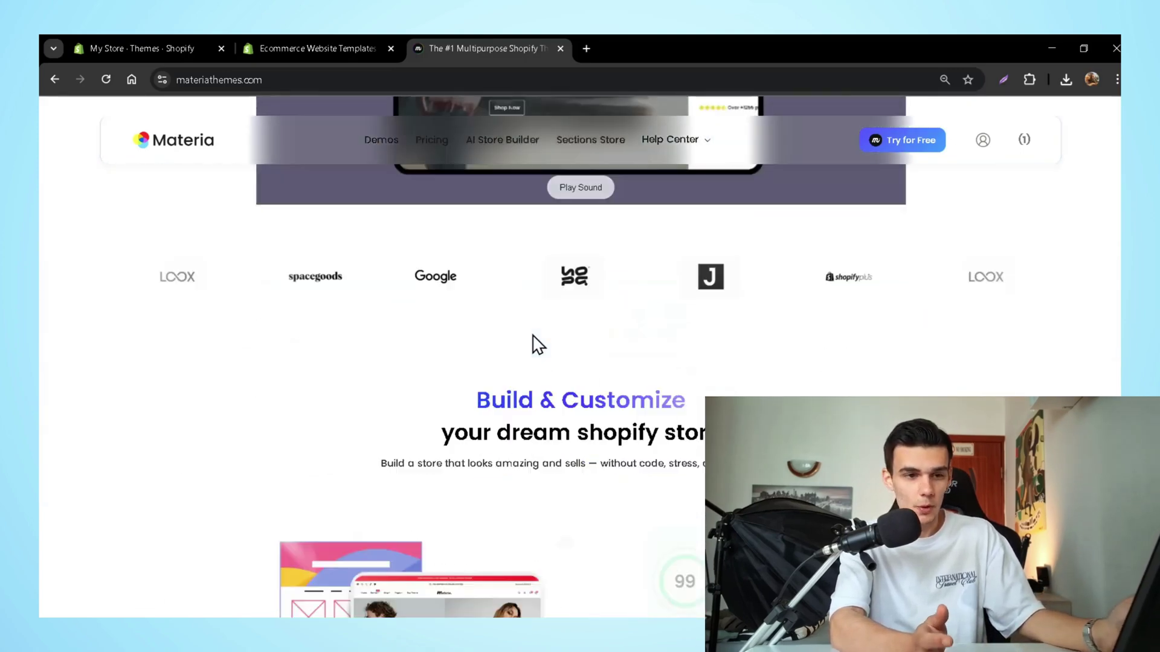
pyautogui.scroll(-10, 649, 369)
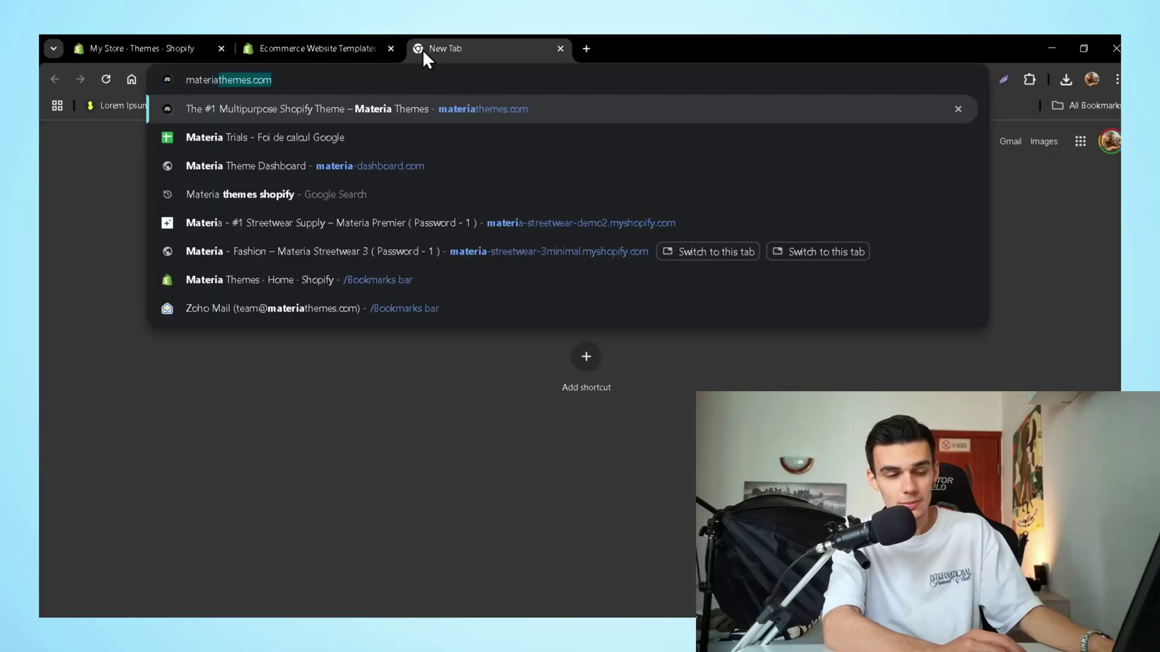
pyautogui.press('Return')
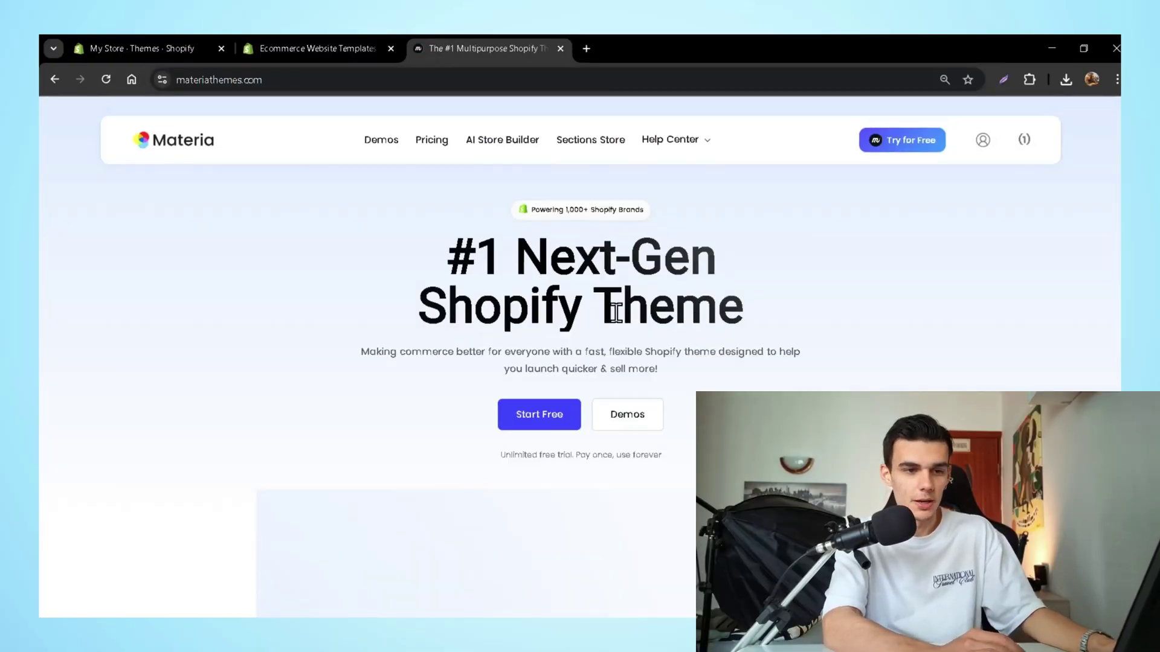
pyautogui.scroll(-5, 670, 277)
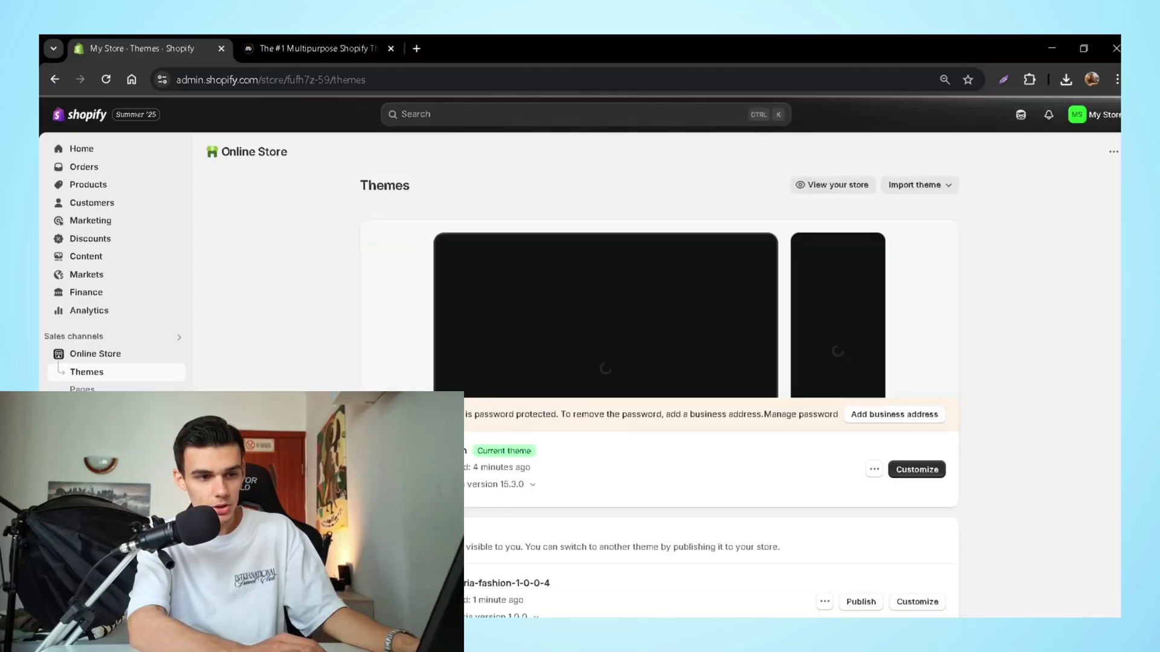
# - Open the materia-fashion-1-0-0-4 theme from the theme library for customization and look over its home page preview
pyautogui.scroll(-1, 719, 434)
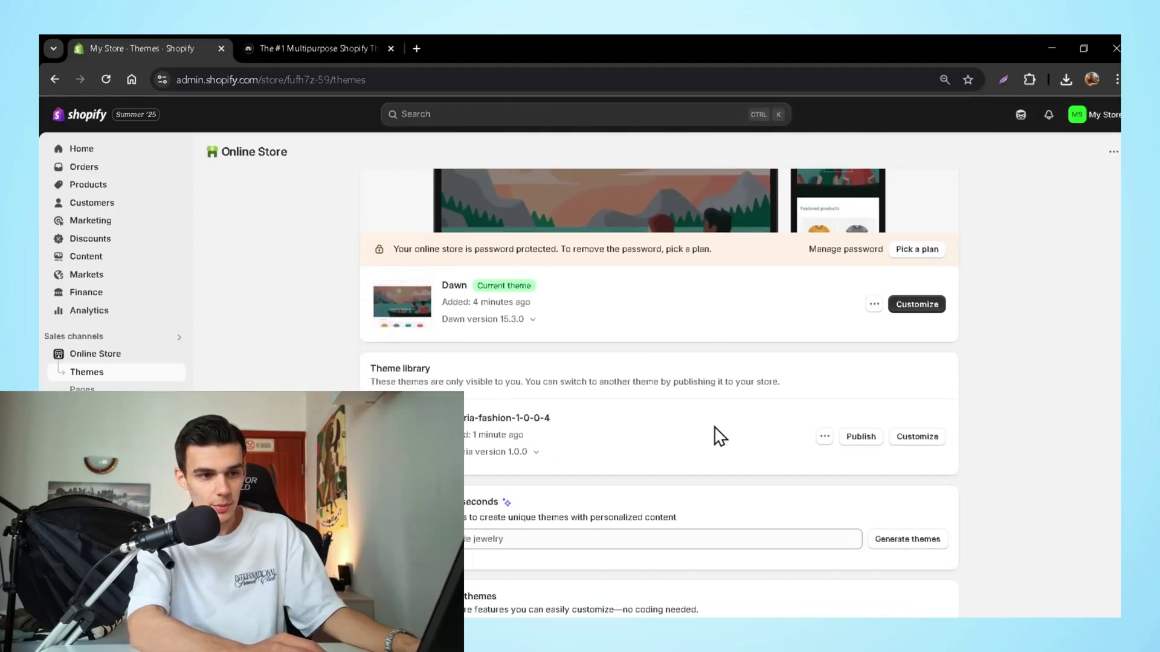
pyautogui.click(924, 444)
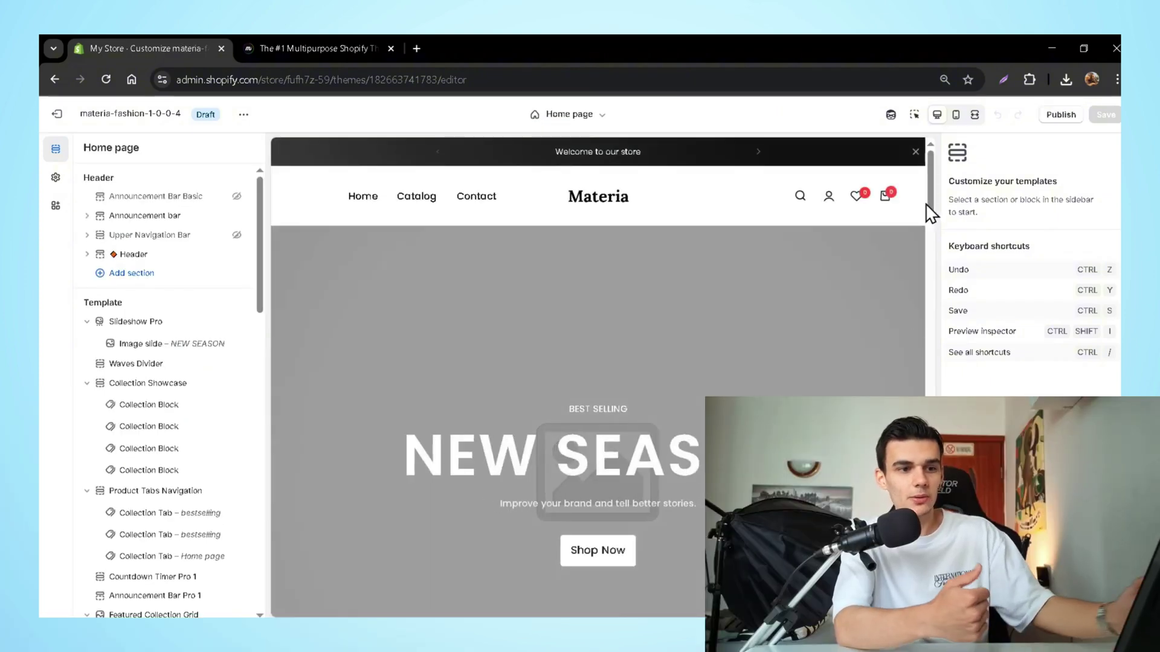
pyautogui.scroll(-4, 931, 212)
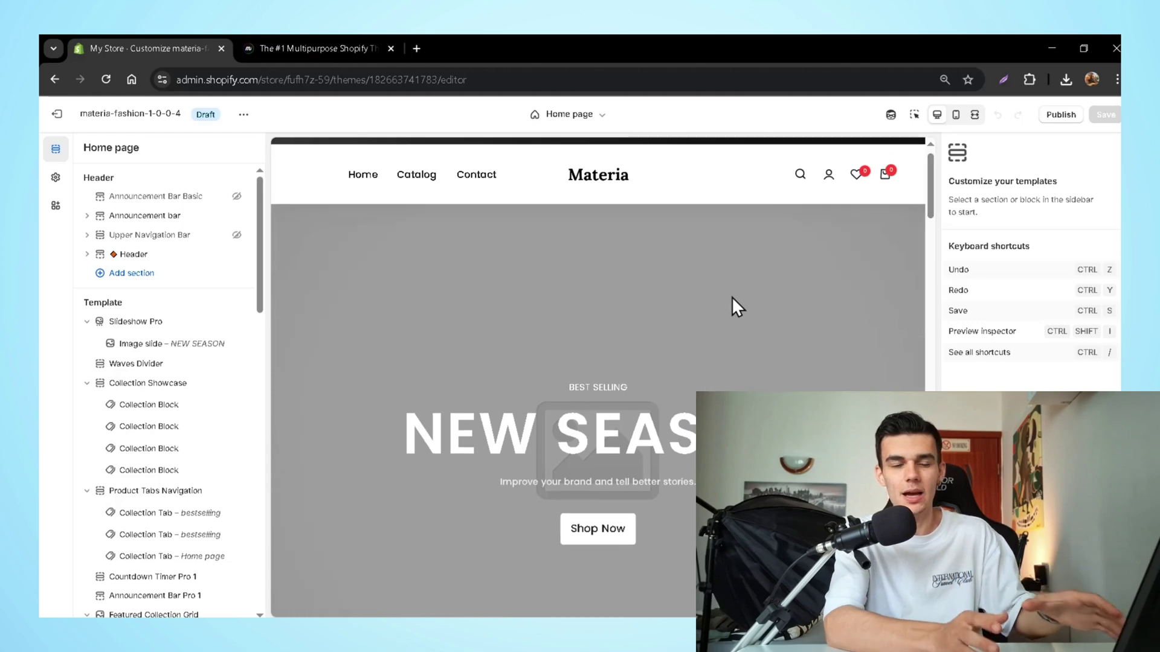
pyautogui.scroll(-5, 731, 306)
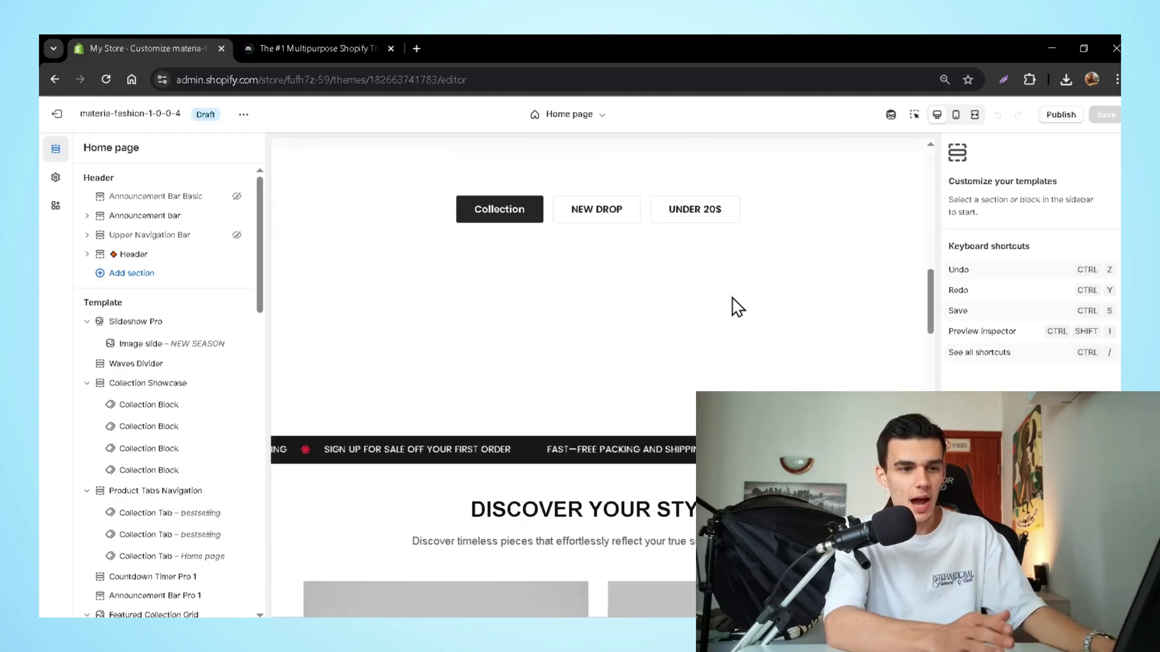
pyautogui.scroll(-15, 731, 297)
pyautogui.scroll(12, 731, 297)
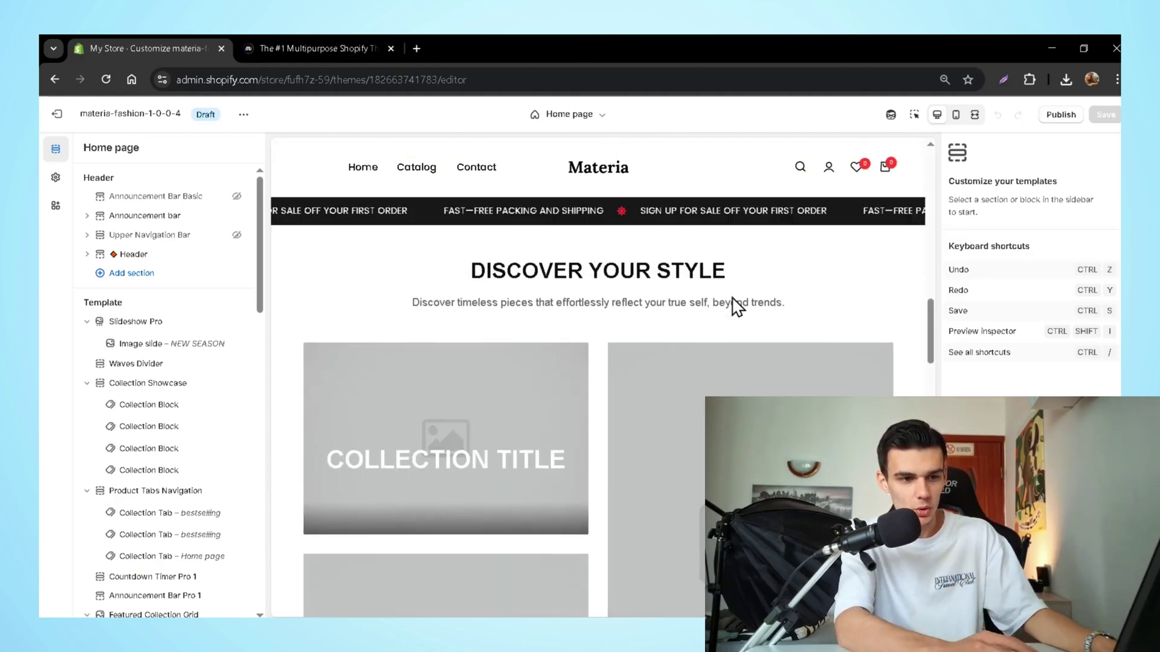
pyautogui.scroll(8, 732, 305)
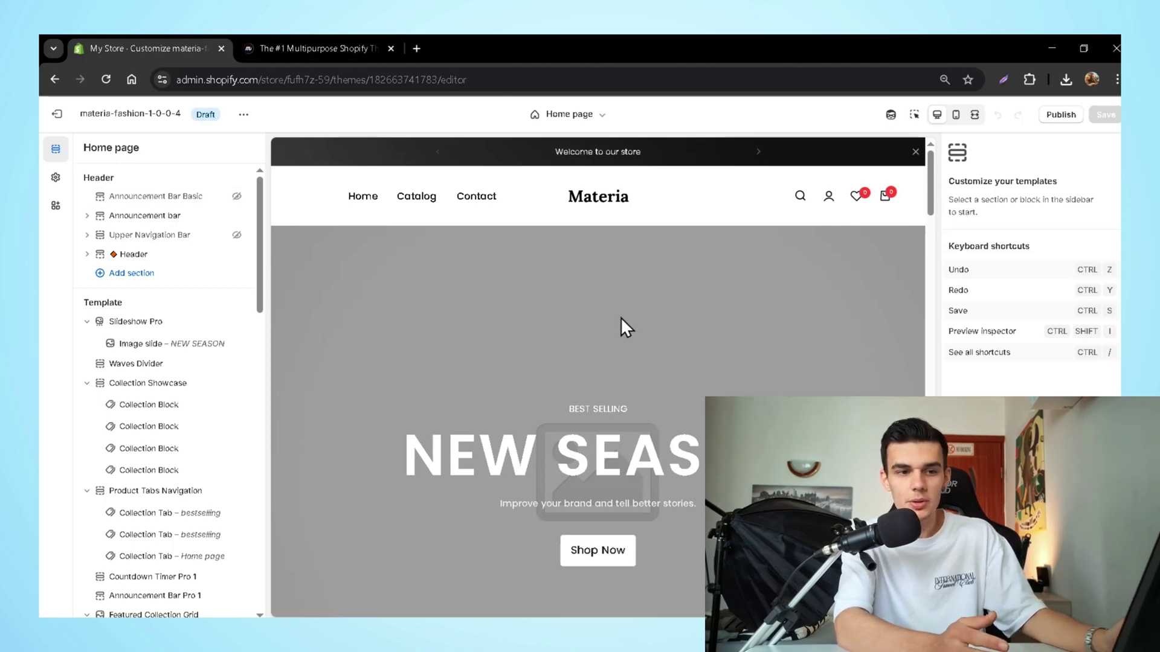
# - Examine the draft theme's home page down to the footer and the categories in its theme settings
pyautogui.scroll(-5, 622, 299)
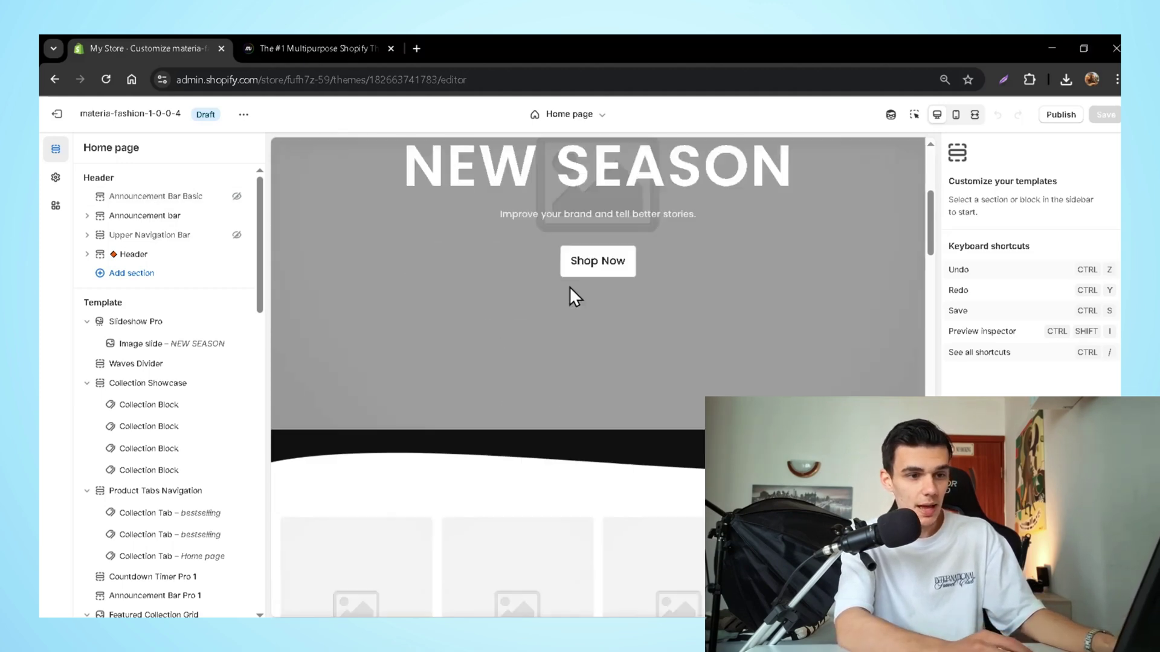
pyautogui.scroll(-20, 583, 303)
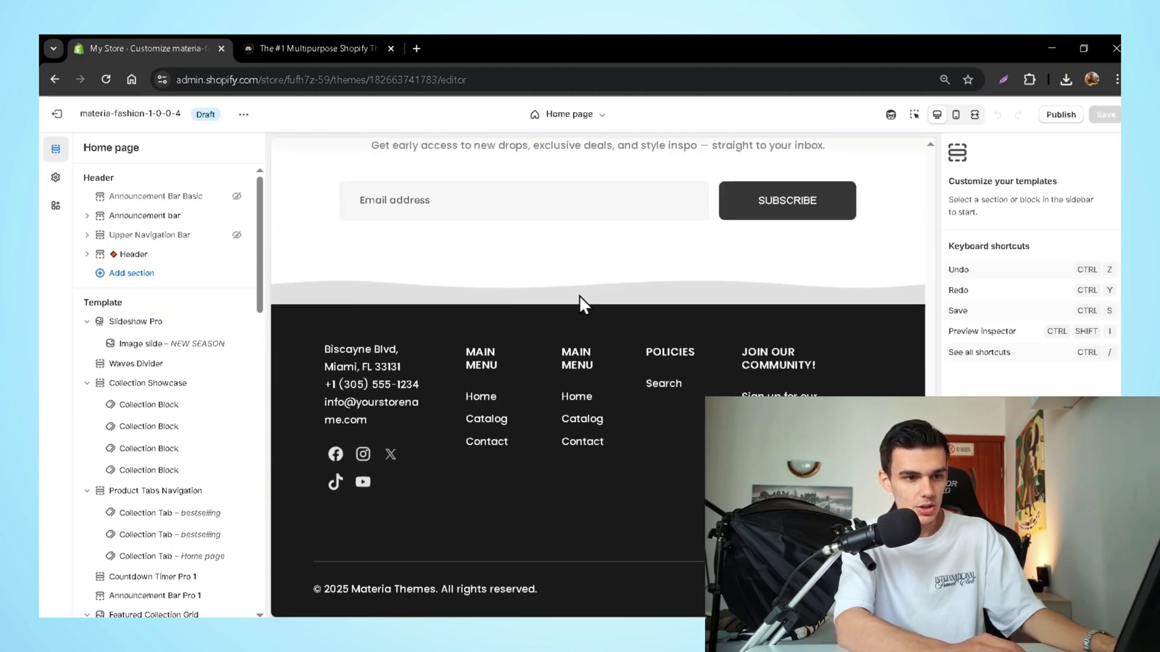
pyautogui.scroll(20, 579, 299)
pyautogui.scroll(5, 539, 294)
pyautogui.click(55, 177)
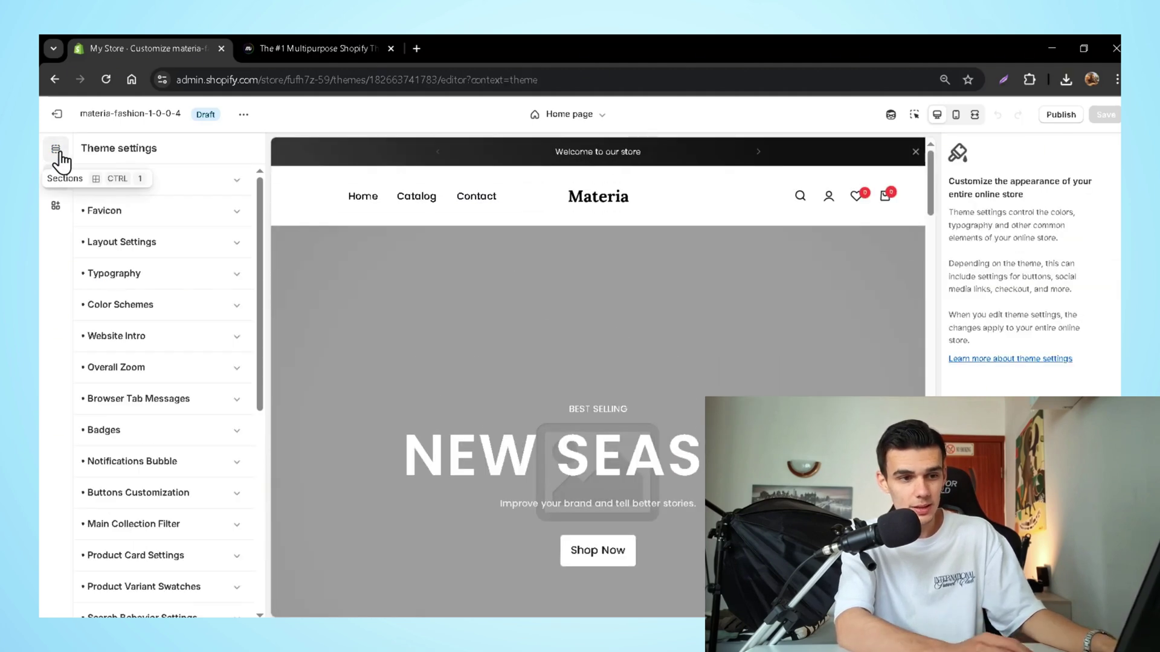
pyautogui.click(56, 148)
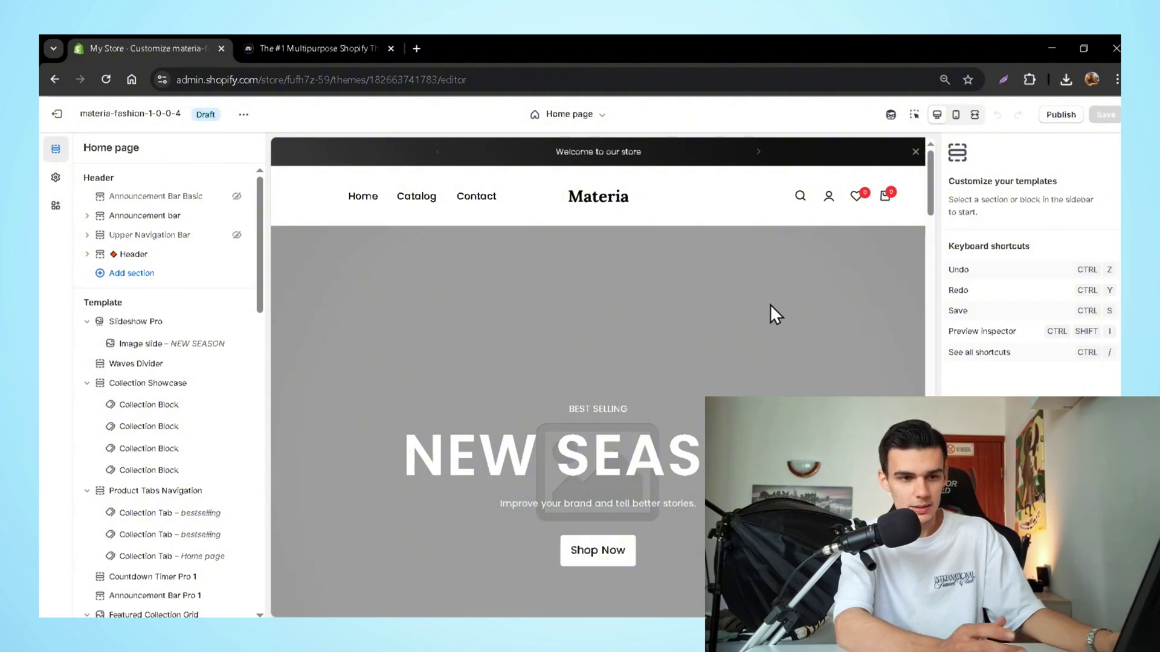
# - Look through the feature highlights and Premium Demos on the Materia website
pyautogui.scroll(-10, 711, 302)
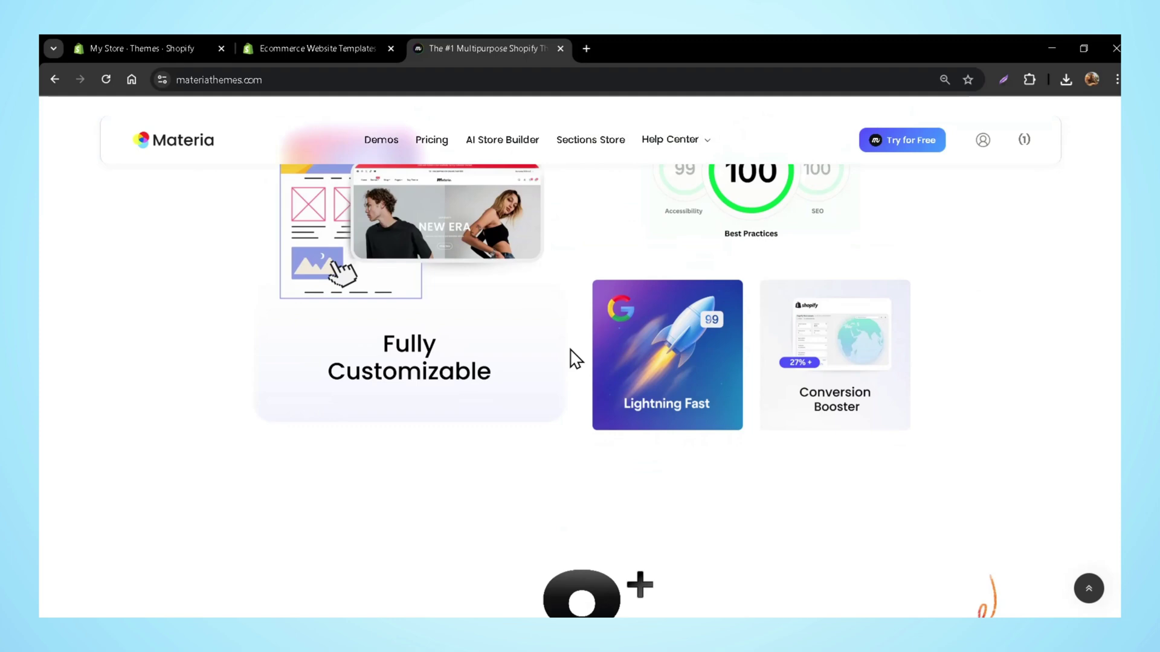
pyautogui.scroll(-5, 569, 356)
pyautogui.scroll(-5, 621, 353)
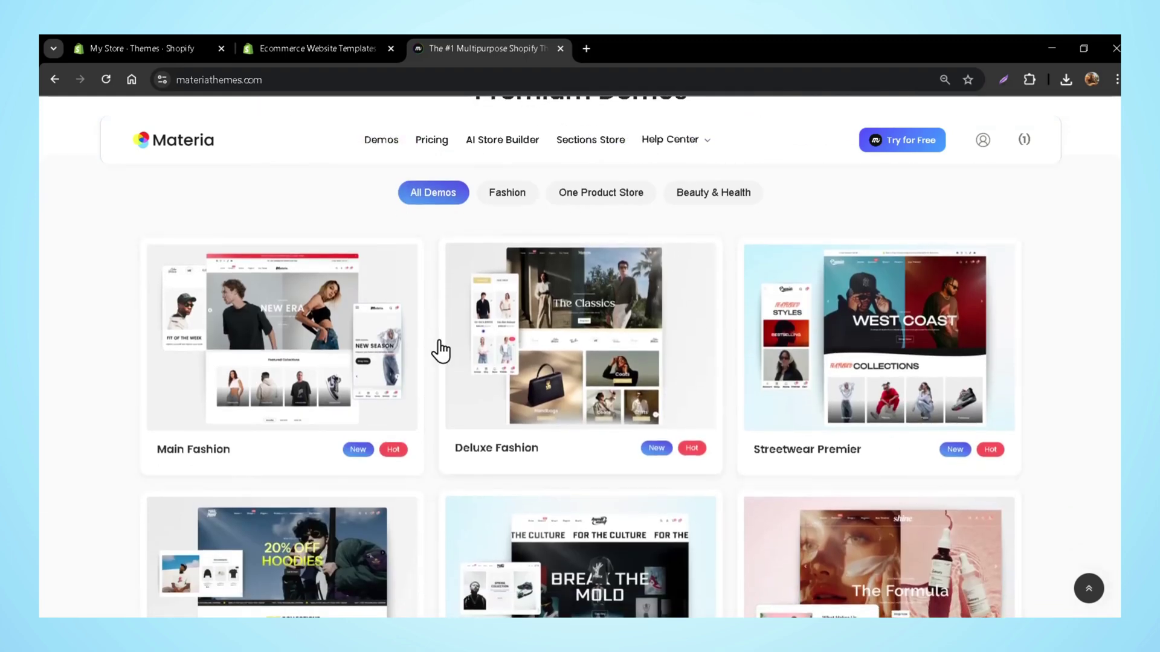
pyautogui.scroll(-5, 515, 261)
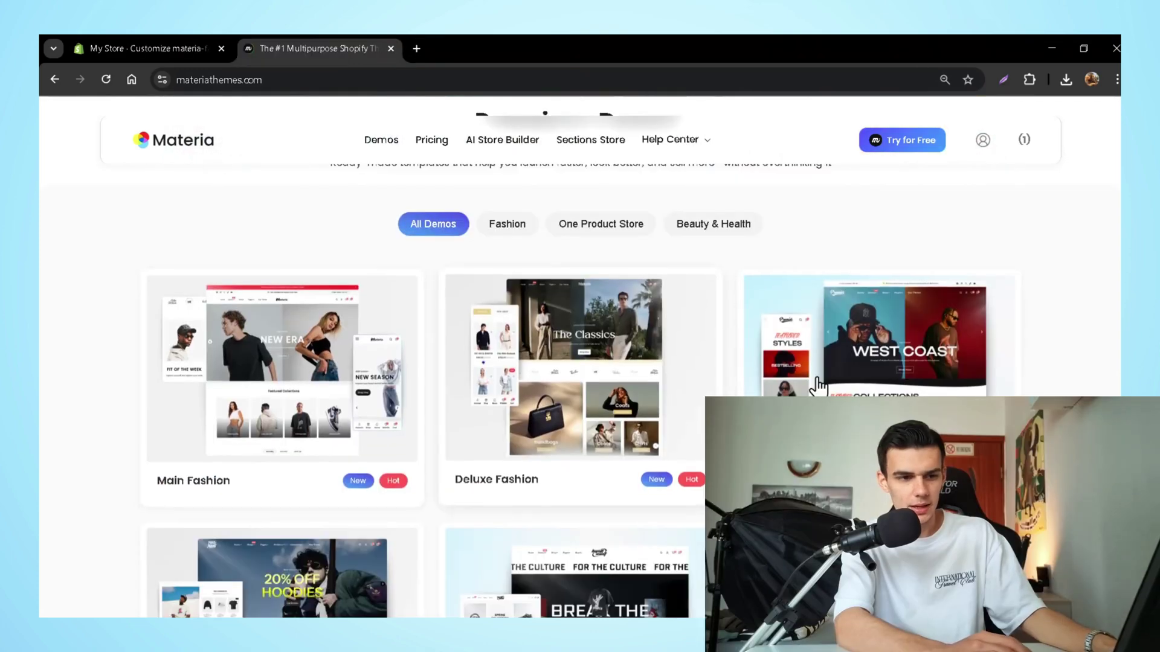
pyautogui.scroll(-5, 492, 422)
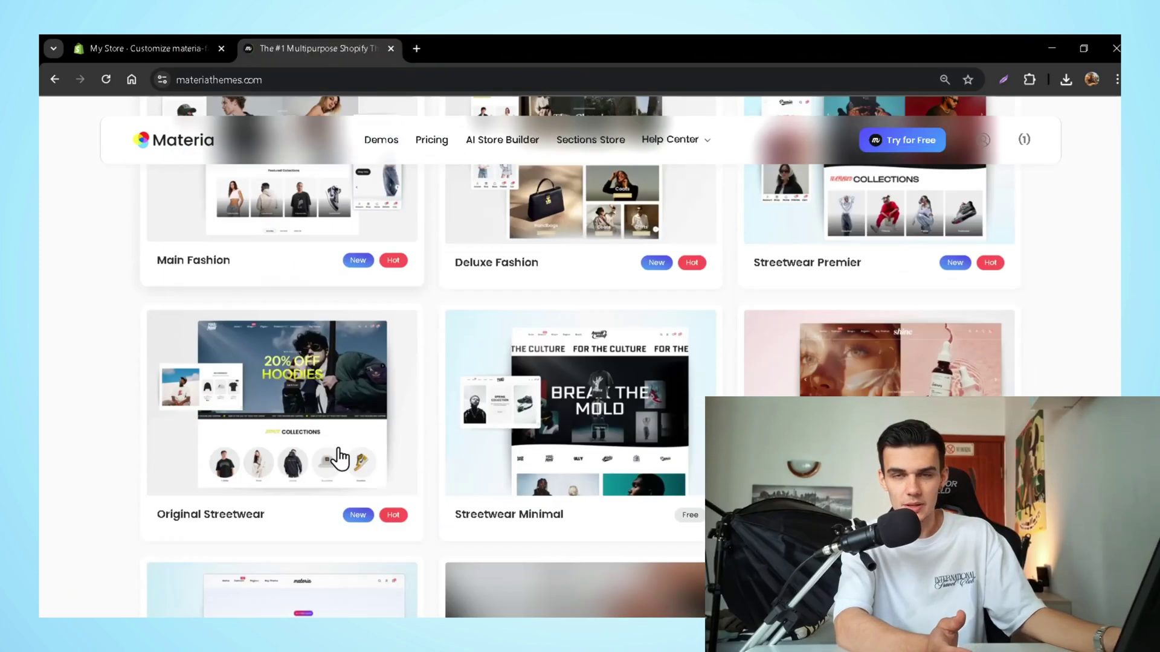
pyautogui.scroll(-6, 474, 440)
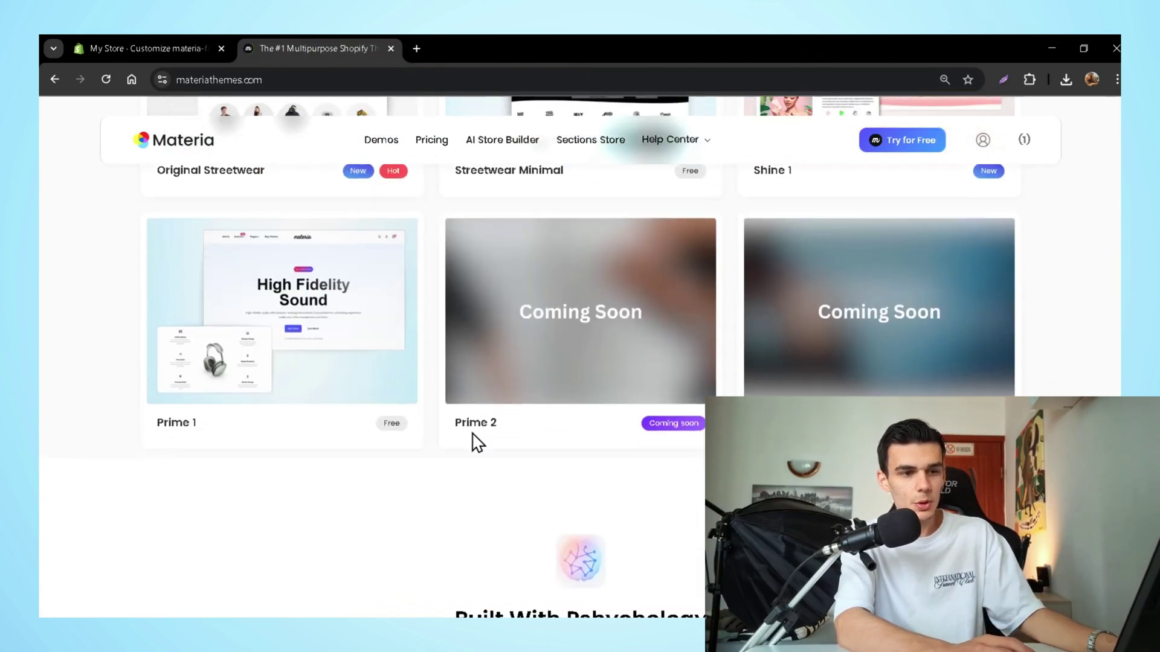
# - Return to the theme editor and set the Logo Image in the theme settings to the uploaded PNG logo
pyautogui.click(171, 47)
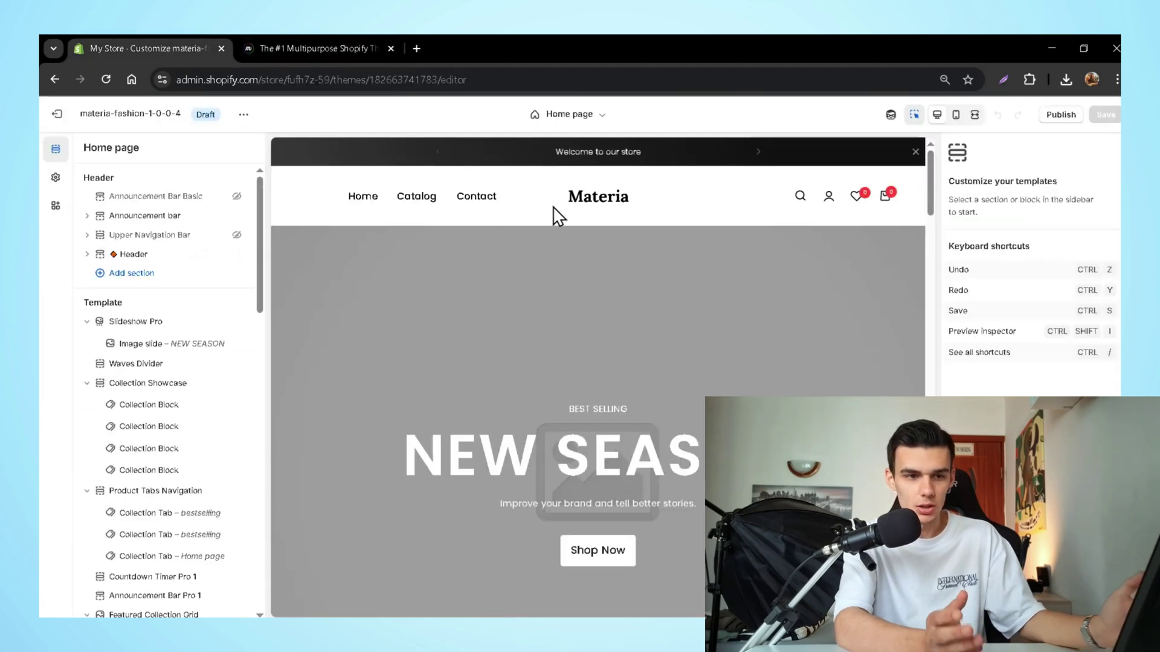
pyautogui.click(546, 206)
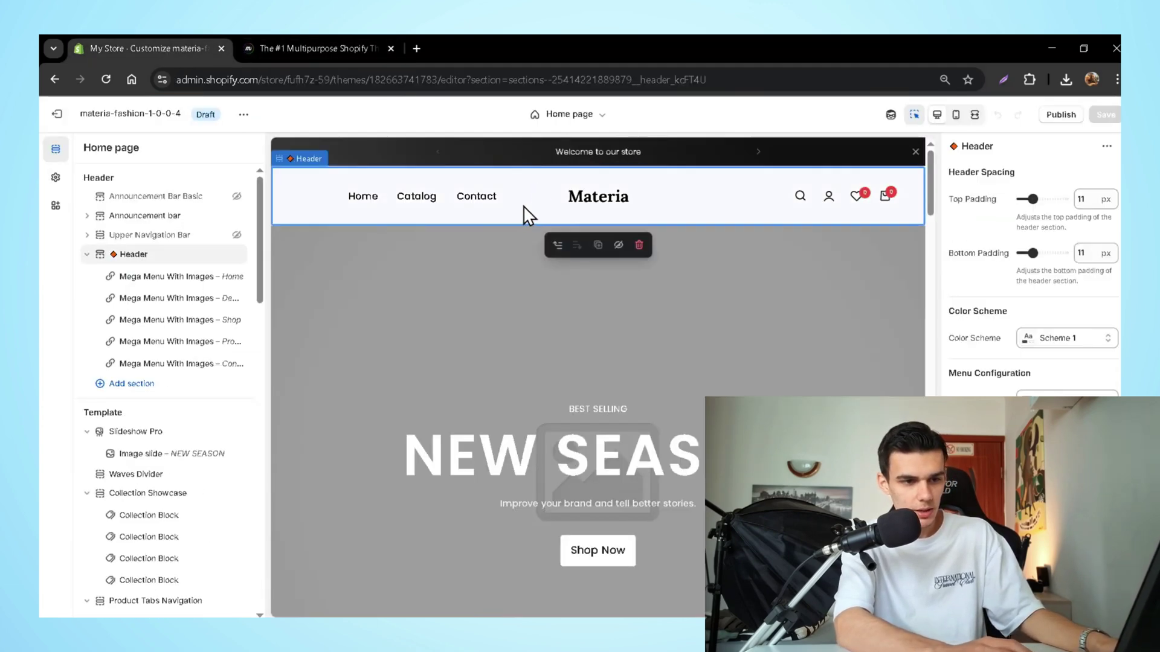
pyautogui.click(59, 179)
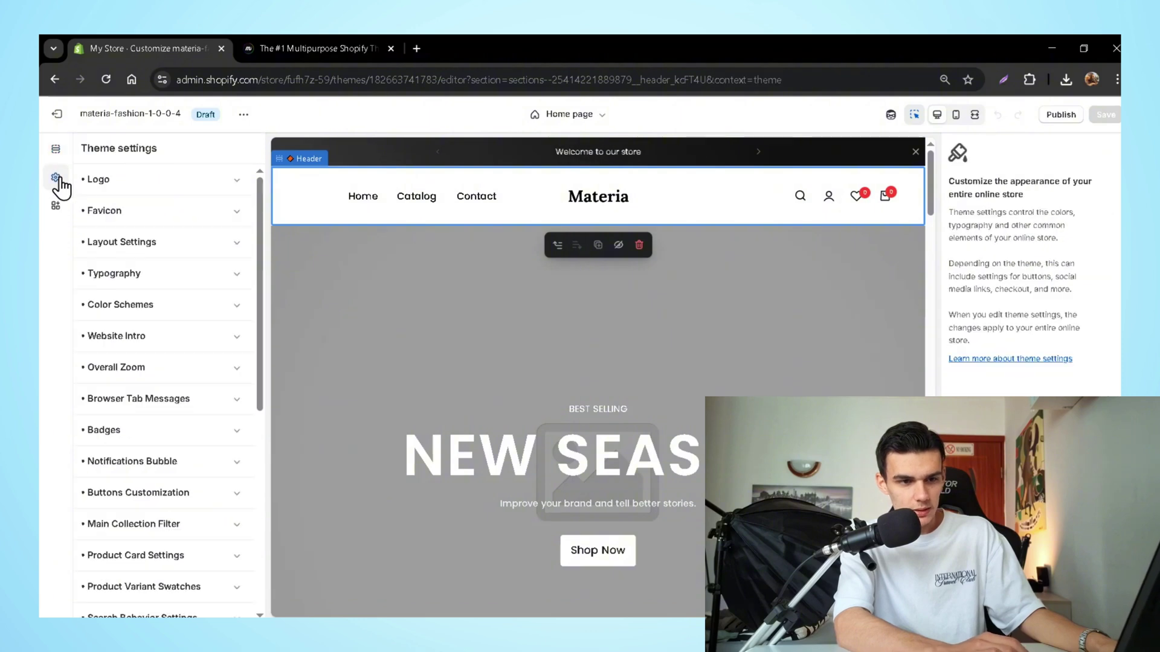
pyautogui.click(116, 180)
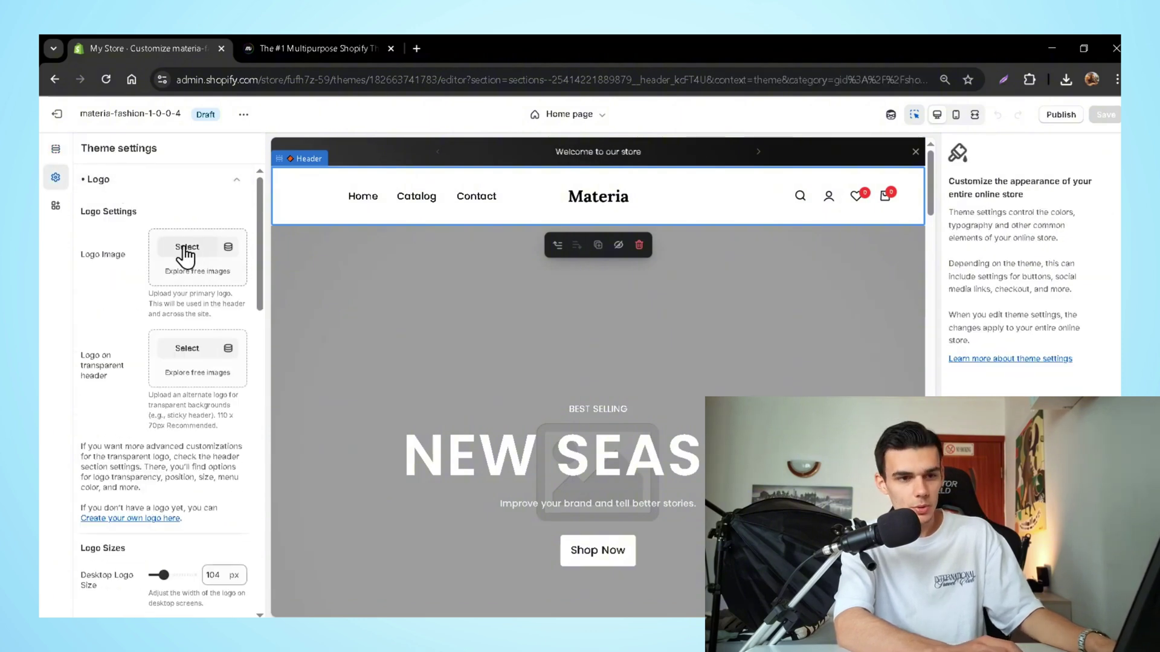
pyautogui.click(189, 248)
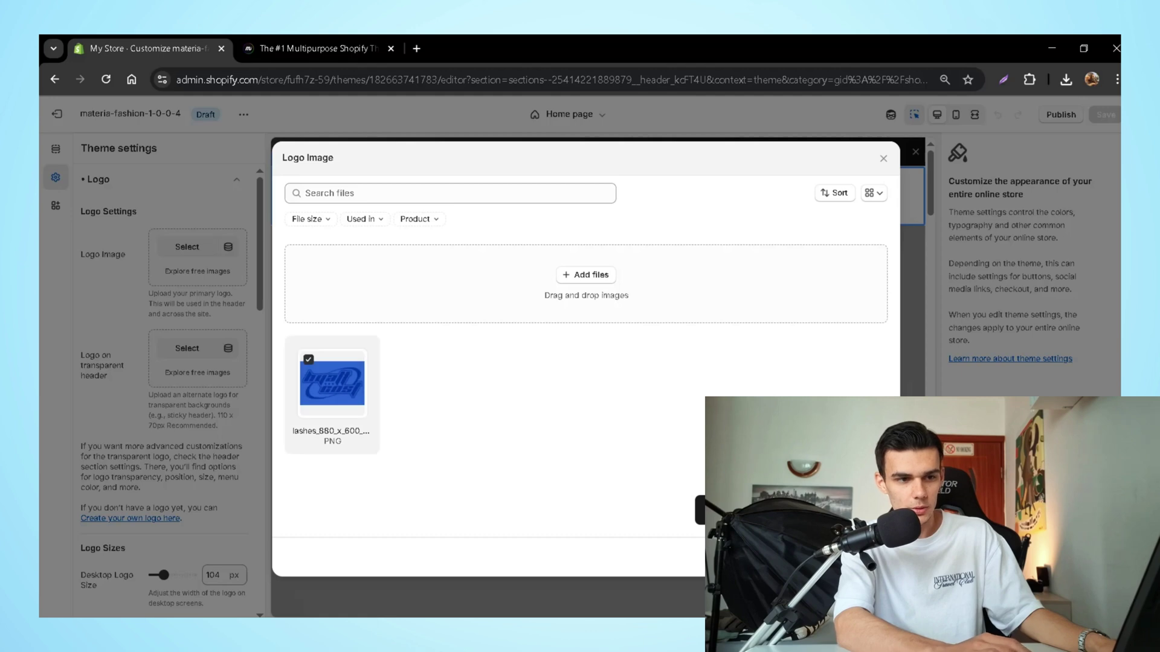
pyautogui.click(873, 557)
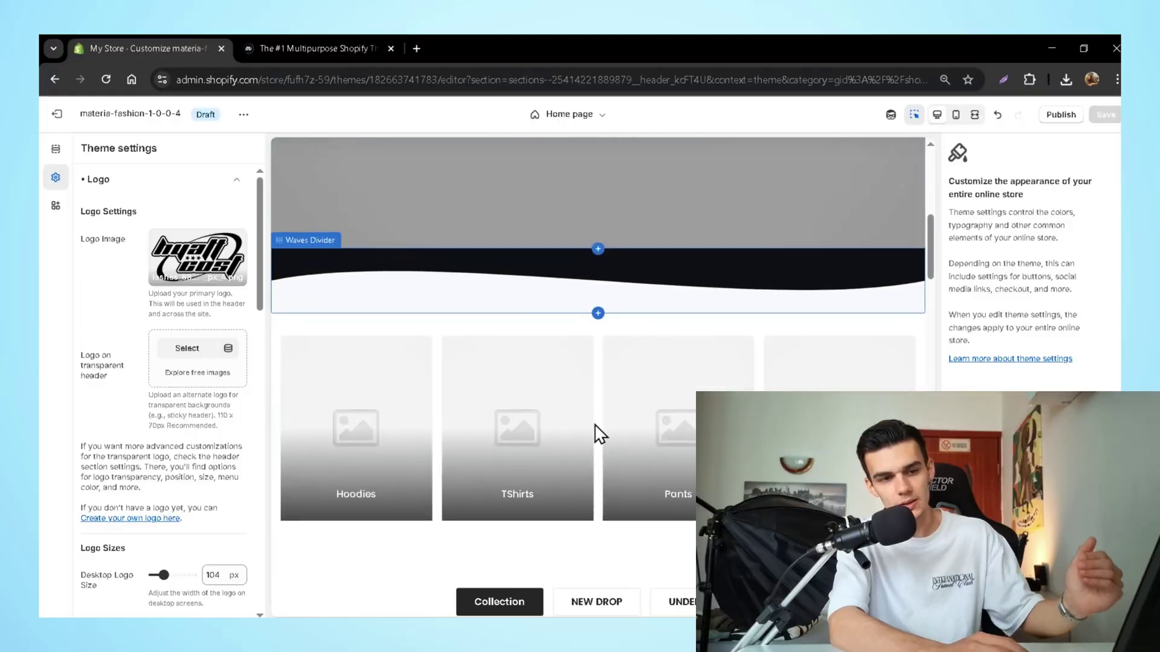
# - Select the Collection Showcase section in the home page preview to open its settings
pyautogui.scroll(-1, 595, 433)
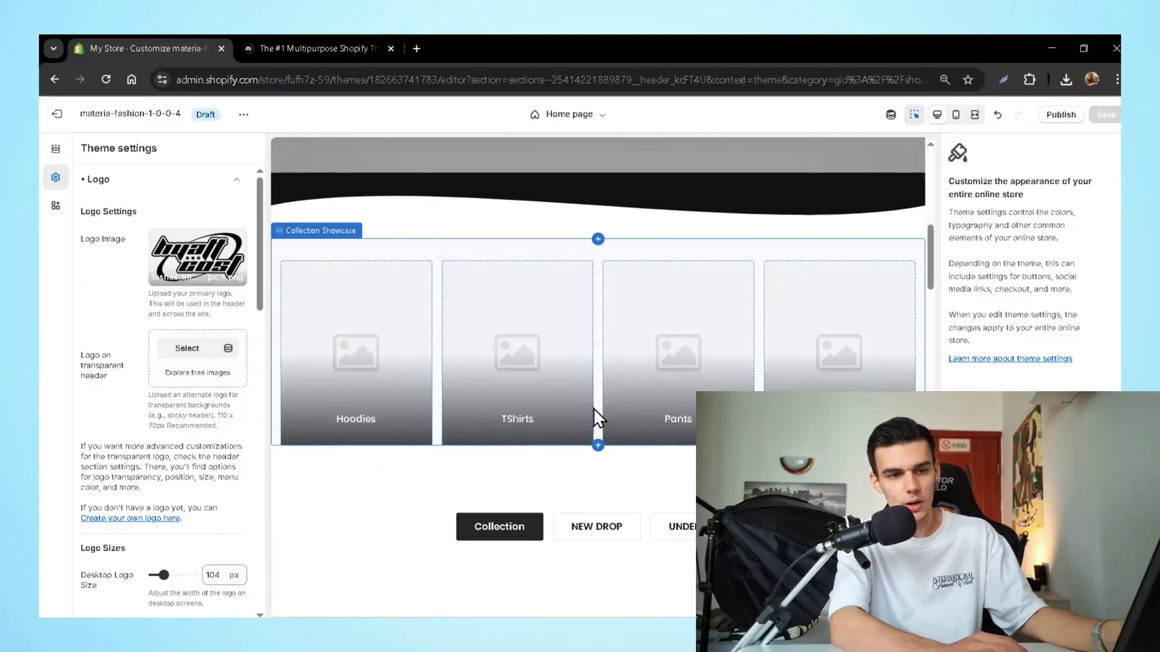
pyautogui.click(541, 361)
pyautogui.scroll(10, 579, 383)
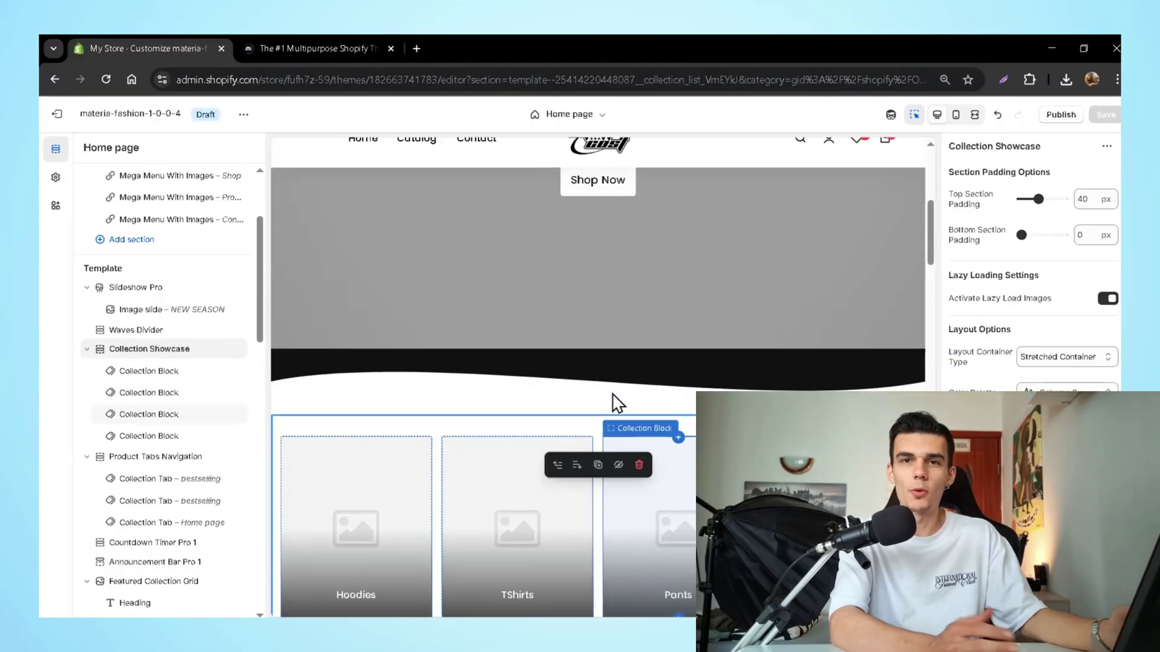
# - Insert an Image & Video with Text section between the Waves Divider and the Collection Showcase
pyautogui.scroll(-4, 597, 353)
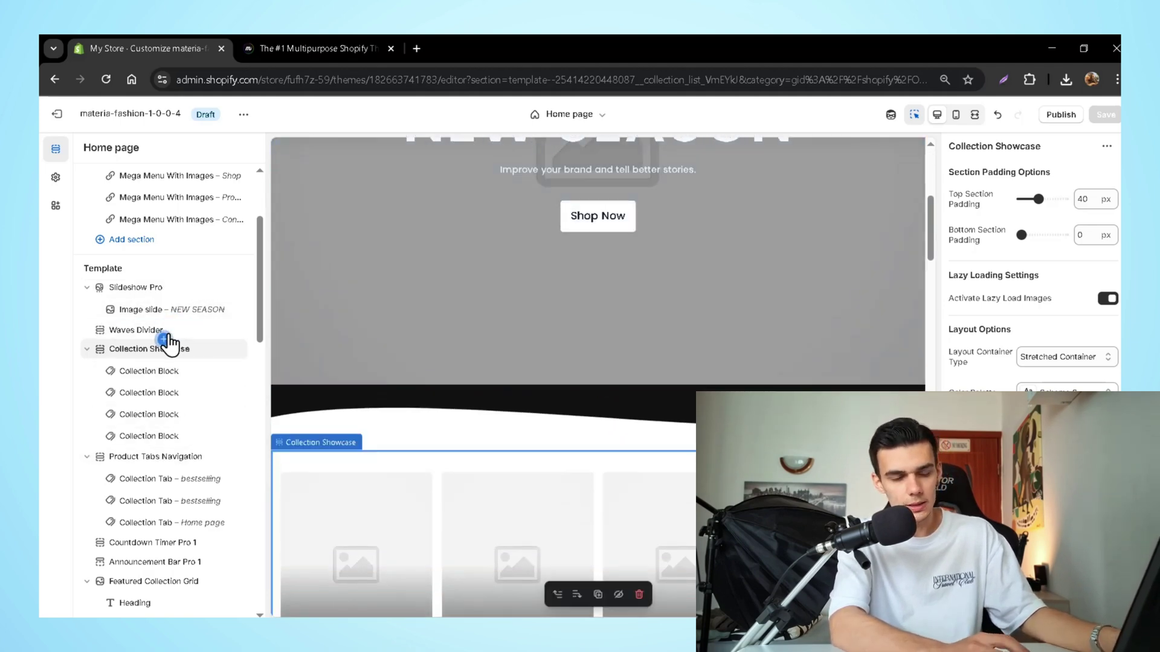
pyautogui.click(166, 338)
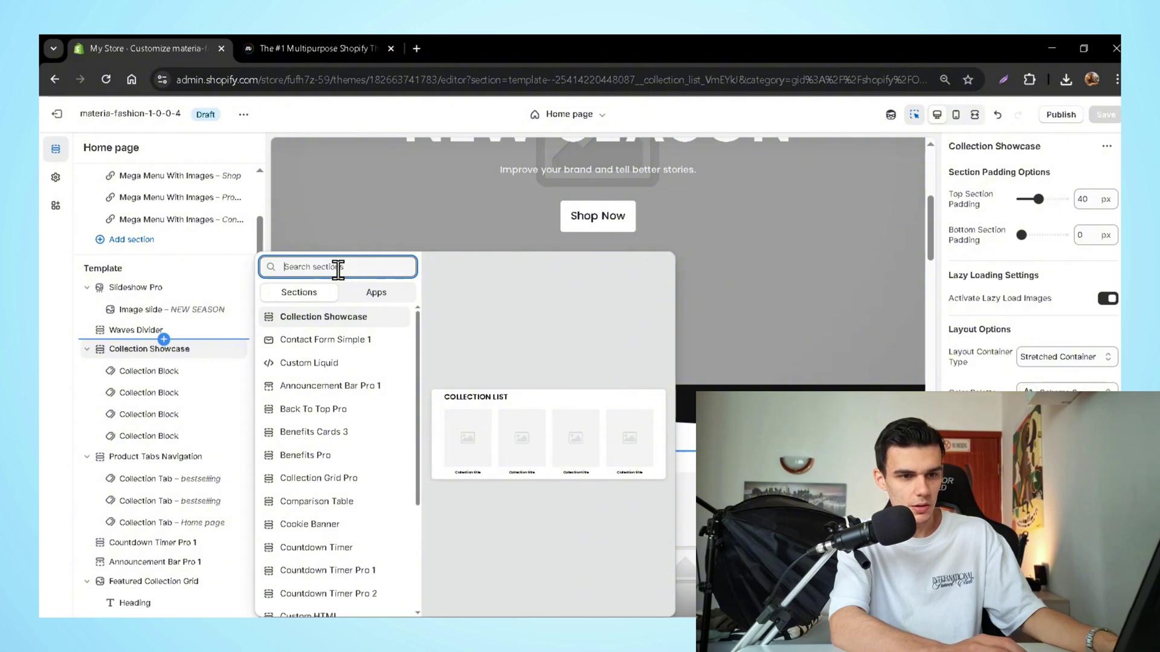
pyautogui.write('Image with')
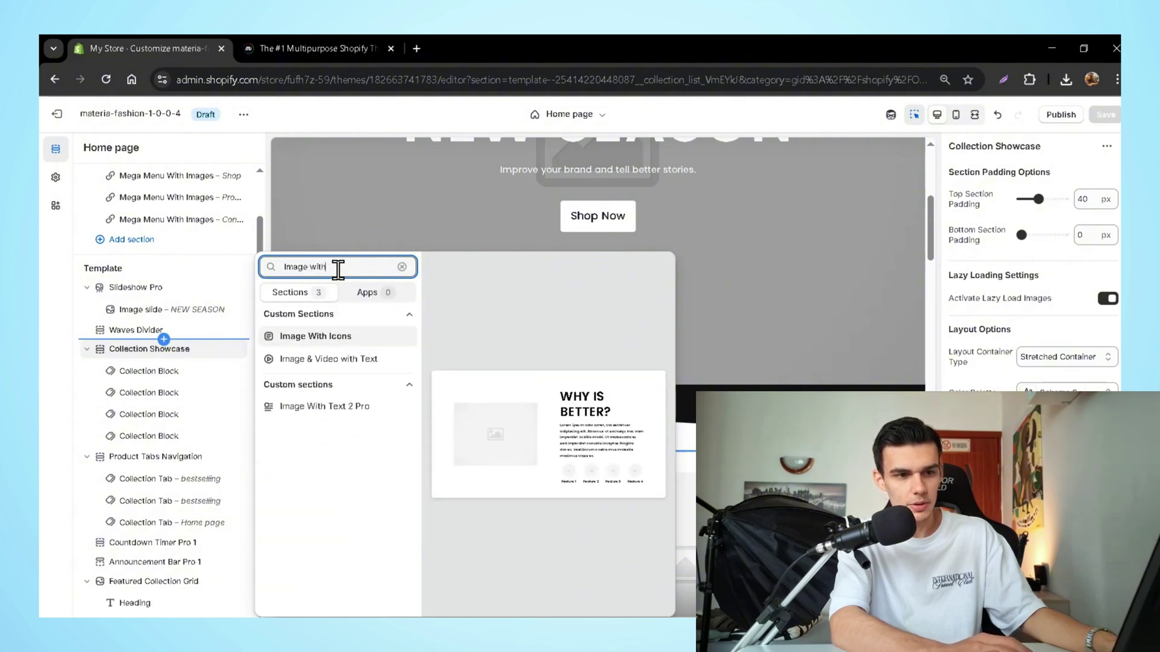
pyautogui.click(339, 361)
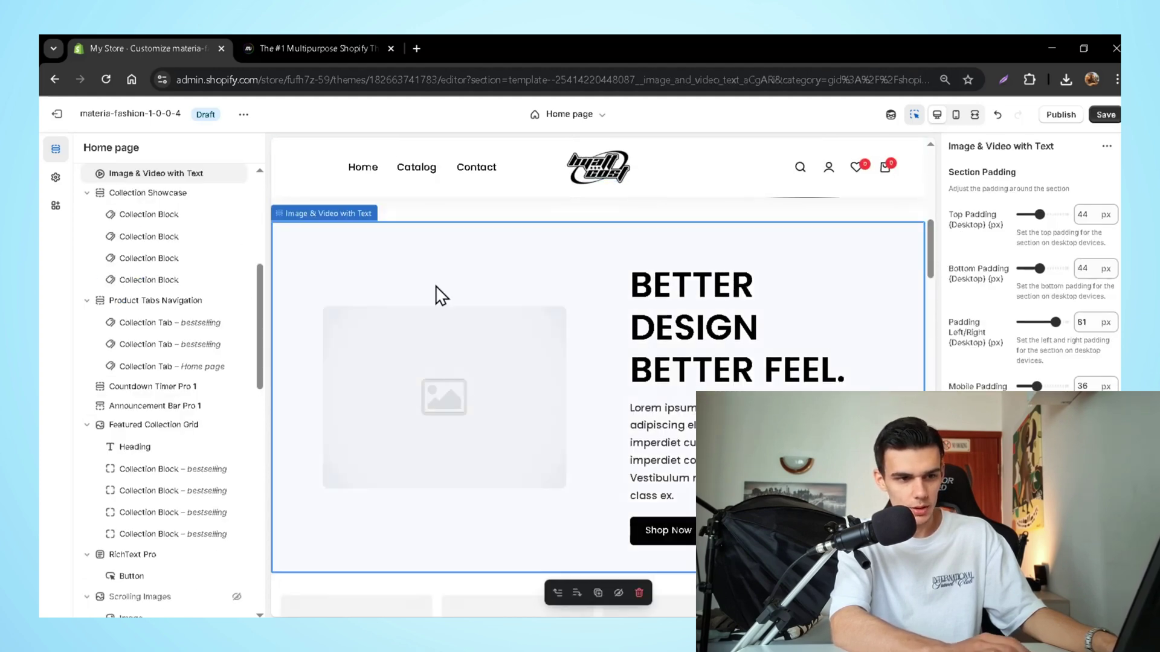
# - Set the new section's background color to #FFFFFF and its image to the photo of the woman in a light blazer
pyautogui.scroll(-20, 1033, 272)
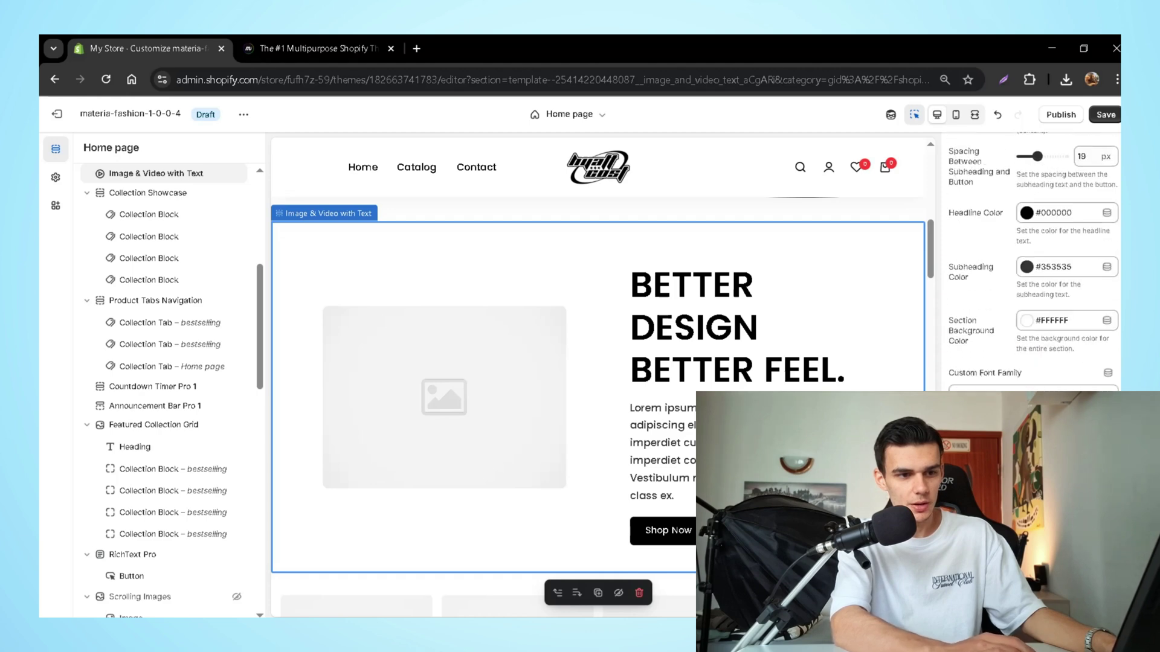
pyautogui.scroll(3, 1033, 272)
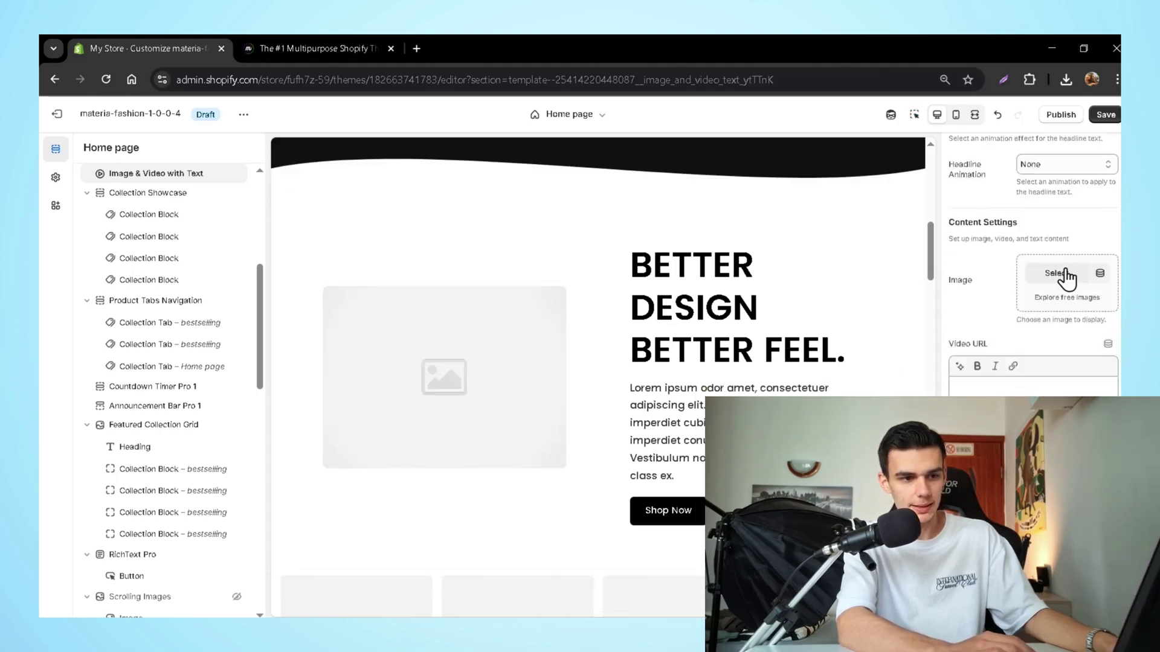
pyautogui.click(1065, 275)
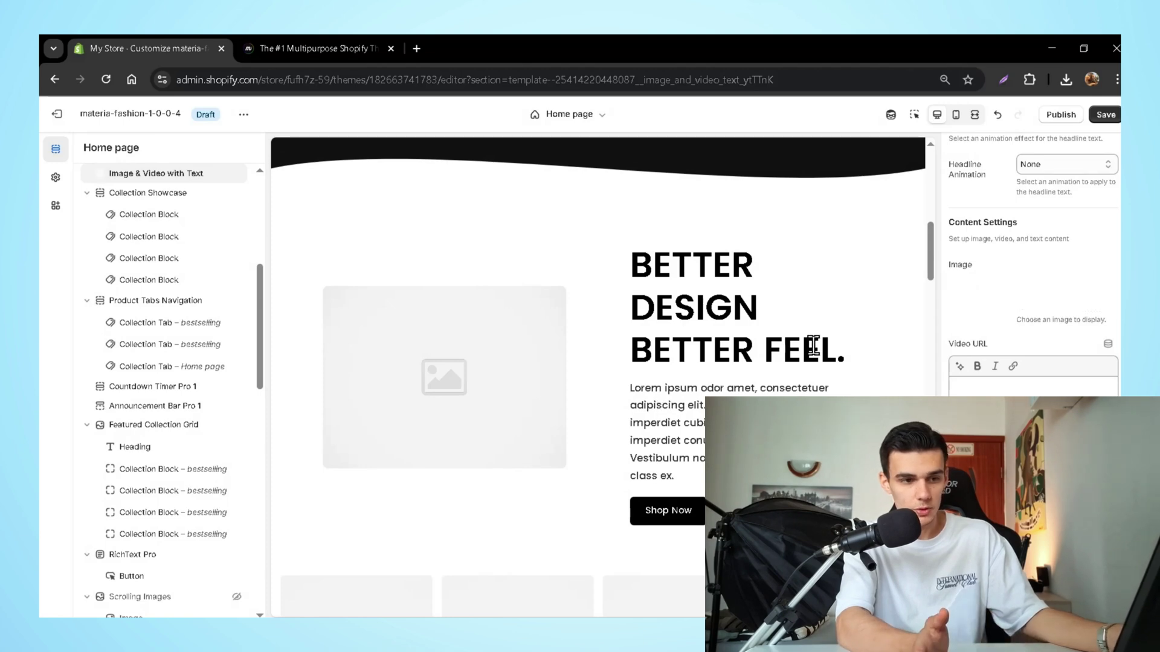
# - Replace the section's headline with "Wear Style" and generate its body content with the text generator
pyautogui.scroll(-5, 1104, 380)
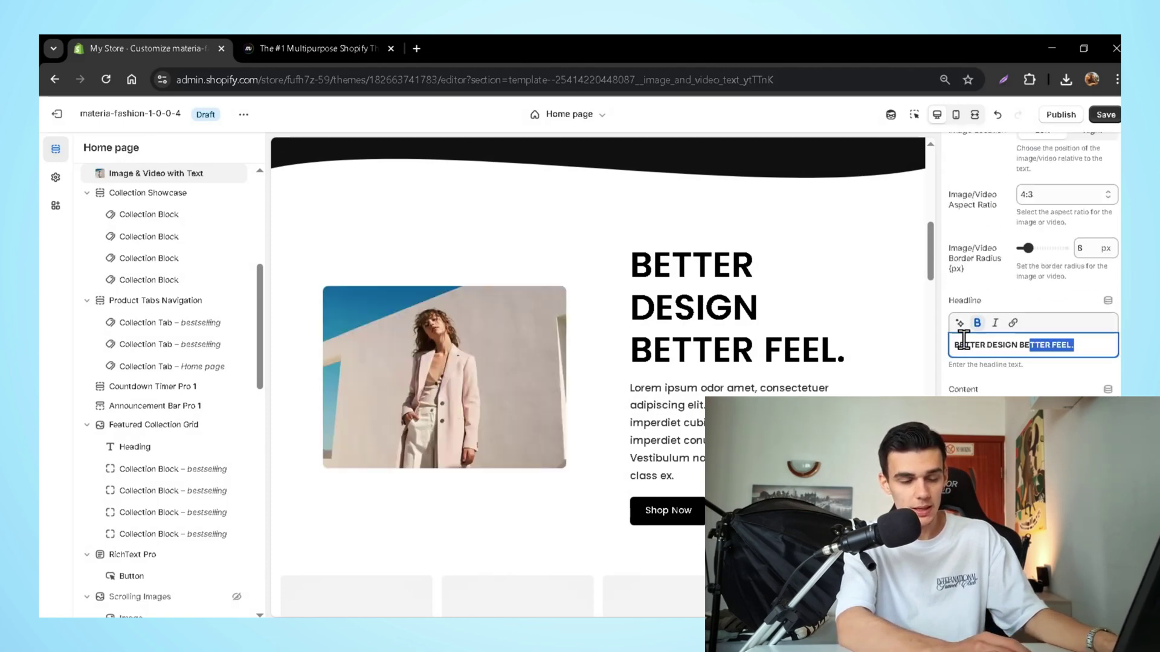
pyautogui.press('BackSpace')
pyautogui.write('W')
pyautogui.press('BackSpace')
pyautogui.press('BackSpace')
pyautogui.press('BackSpace')
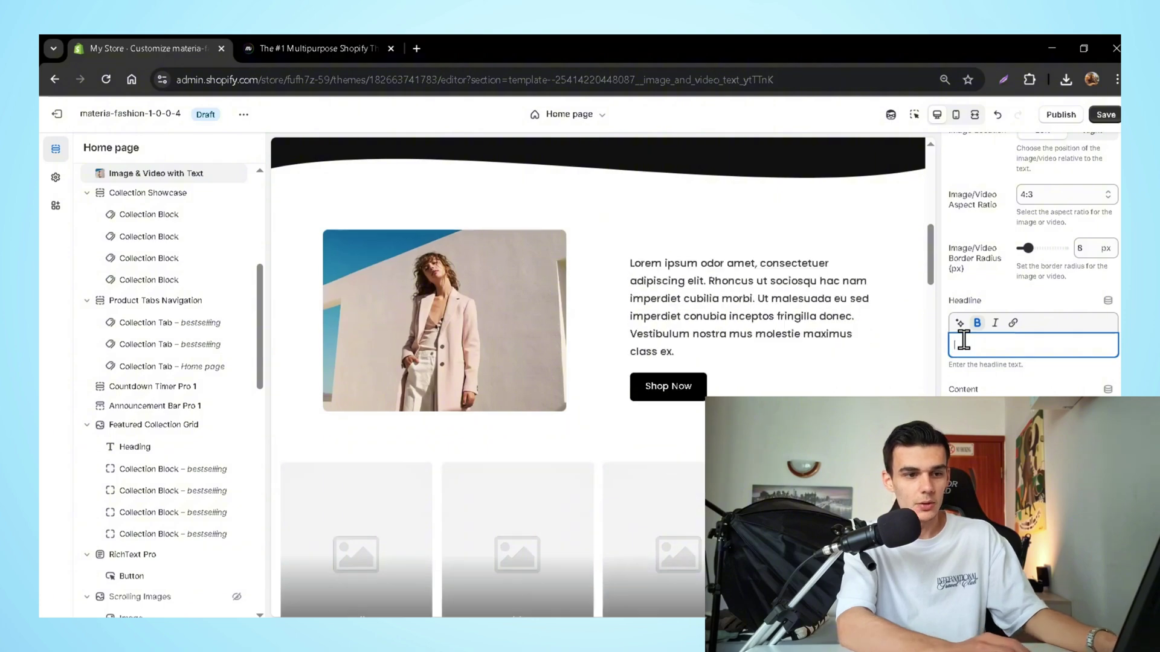
pyautogui.write('Wear Sy')
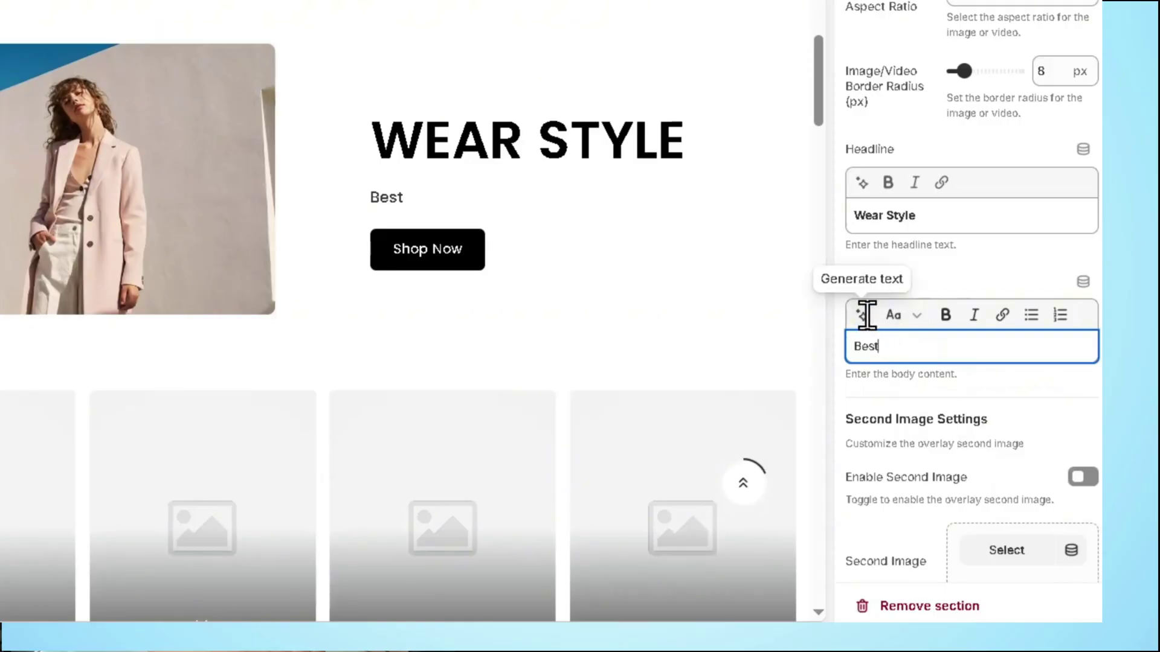
pyautogui.click(863, 315)
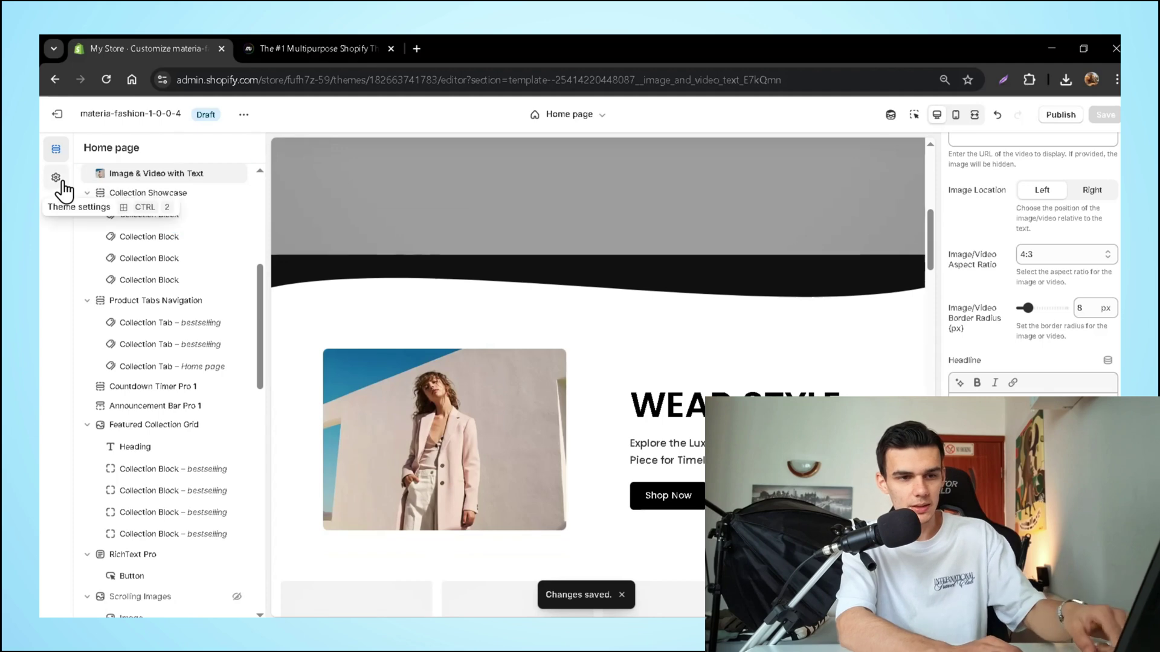
# - Examine the heading font options in the Typography category of the theme settings
pyautogui.click(57, 178)
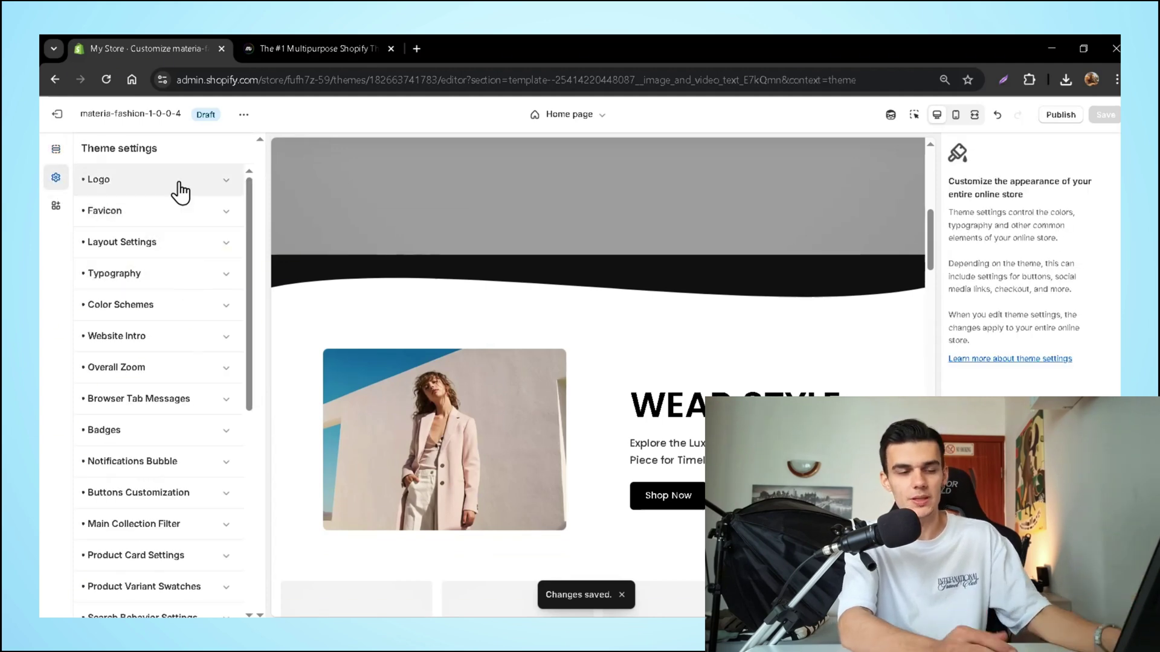
pyautogui.moveTo(252, 323)
pyautogui.mouseDown()
pyautogui.moveTo(250, 520)
pyautogui.moveTo(232, 314)
pyautogui.mouseUp()
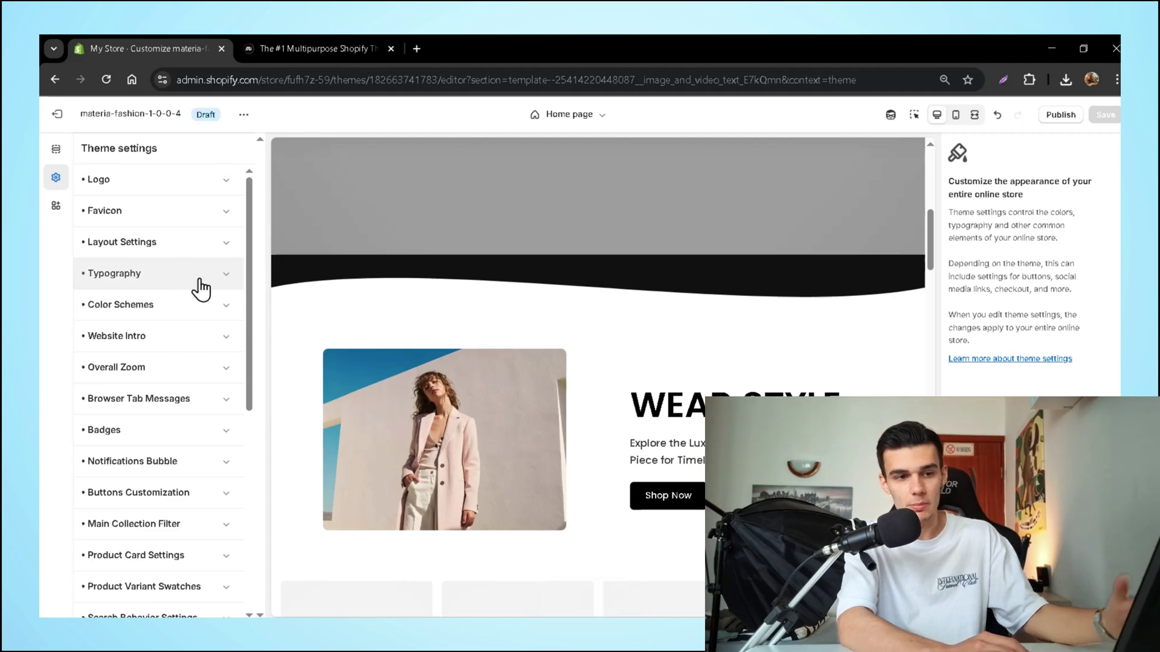
pyautogui.click(181, 282)
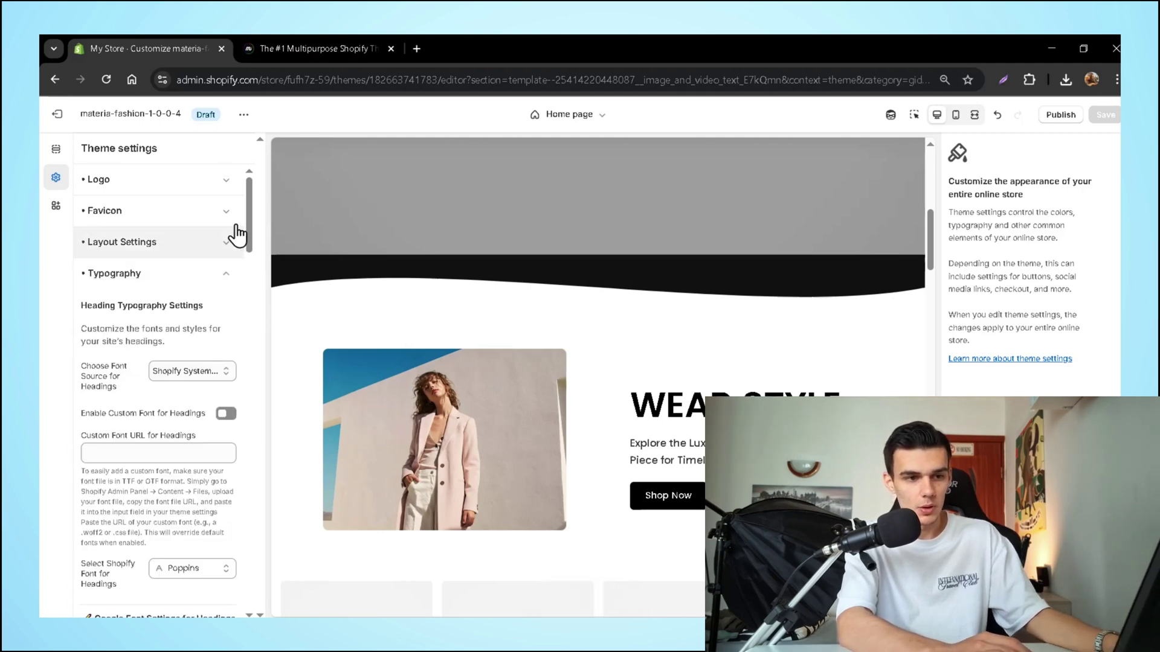
pyautogui.scroll(-2, 183, 270)
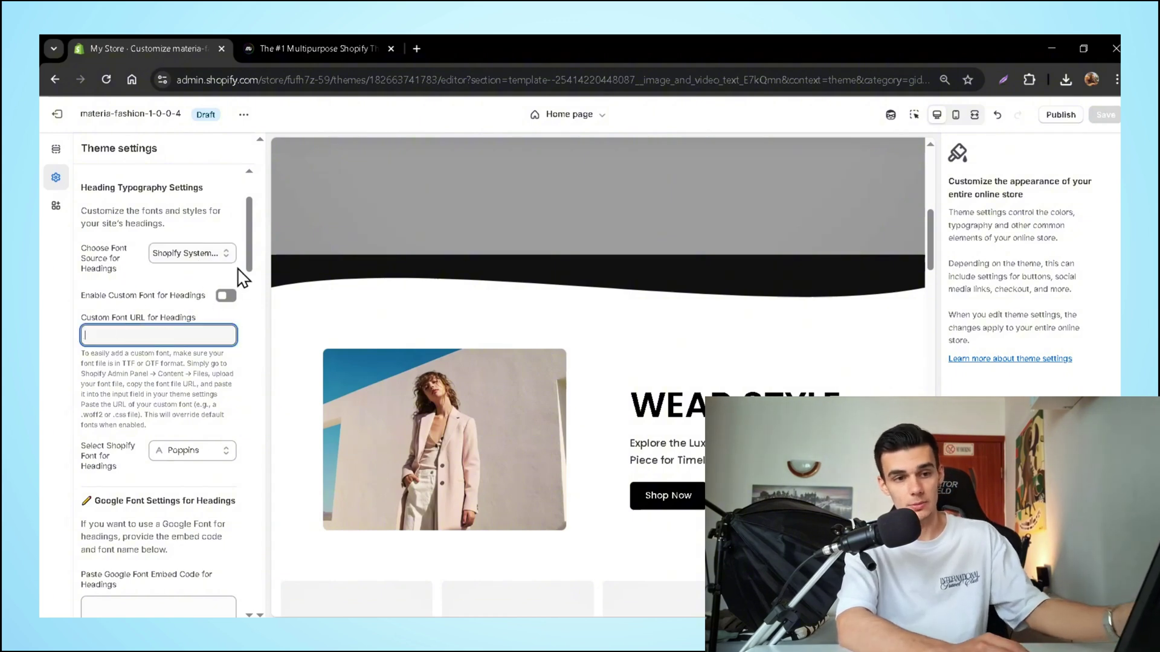
pyautogui.scroll(-1, 248, 260)
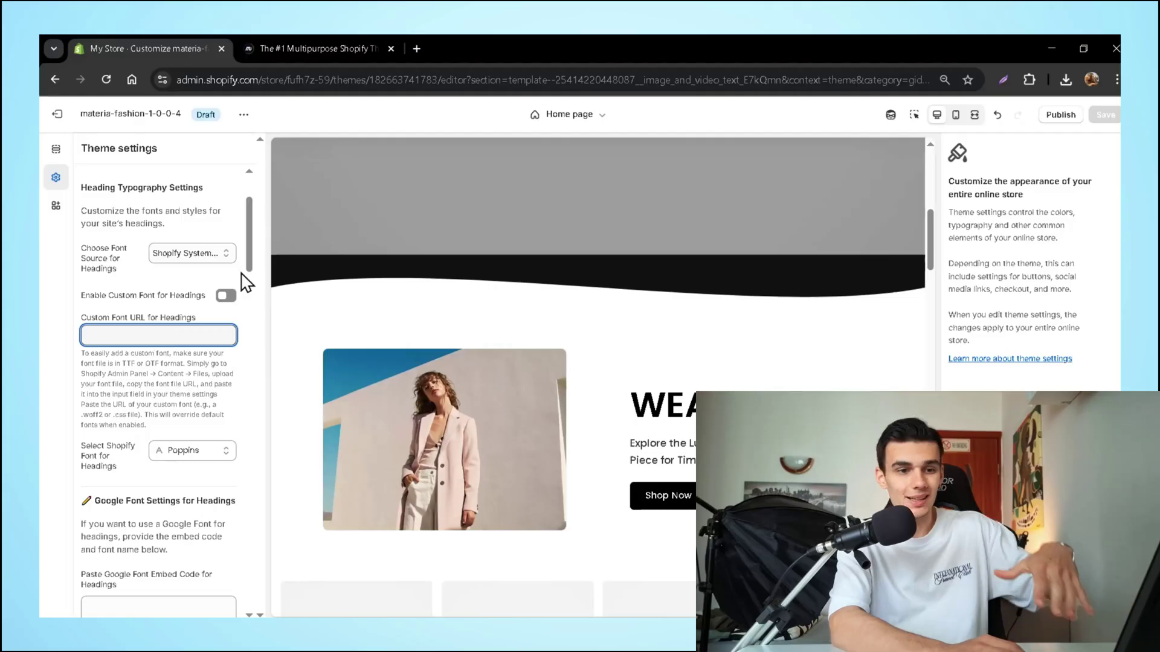
pyautogui.scroll(-1, 248, 261)
pyautogui.scroll(3, 197, 211)
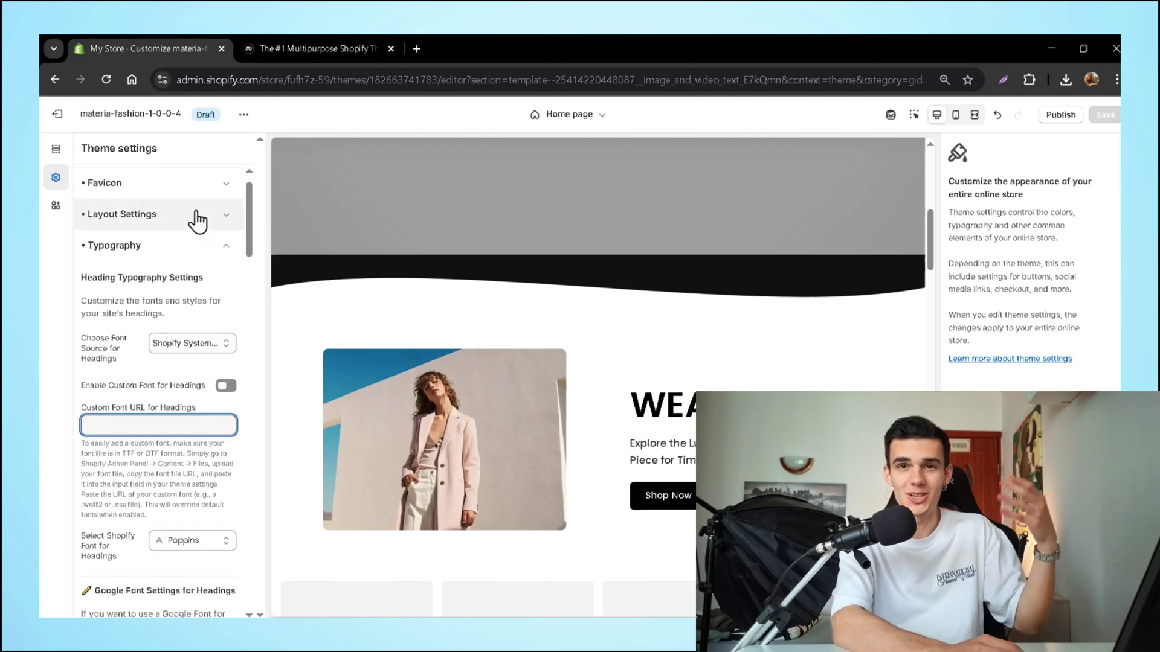
pyautogui.click(208, 252)
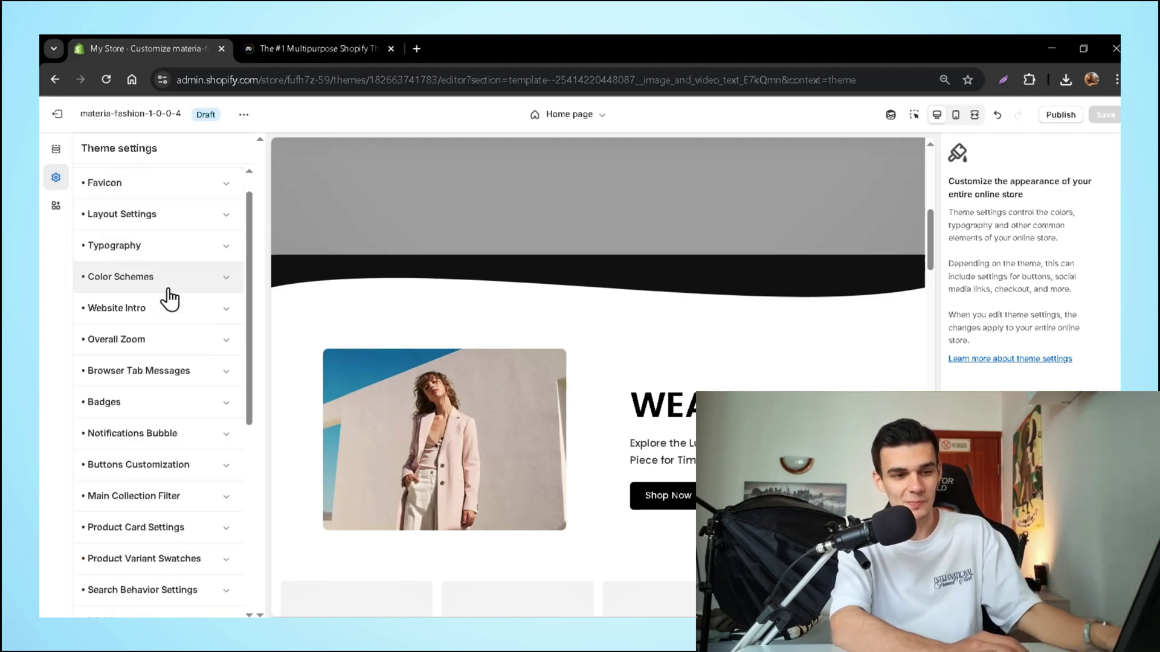
# - Open the favicon.io converter from the theme's Favicon settings to create a favicon from an image
pyautogui.click(211, 185)
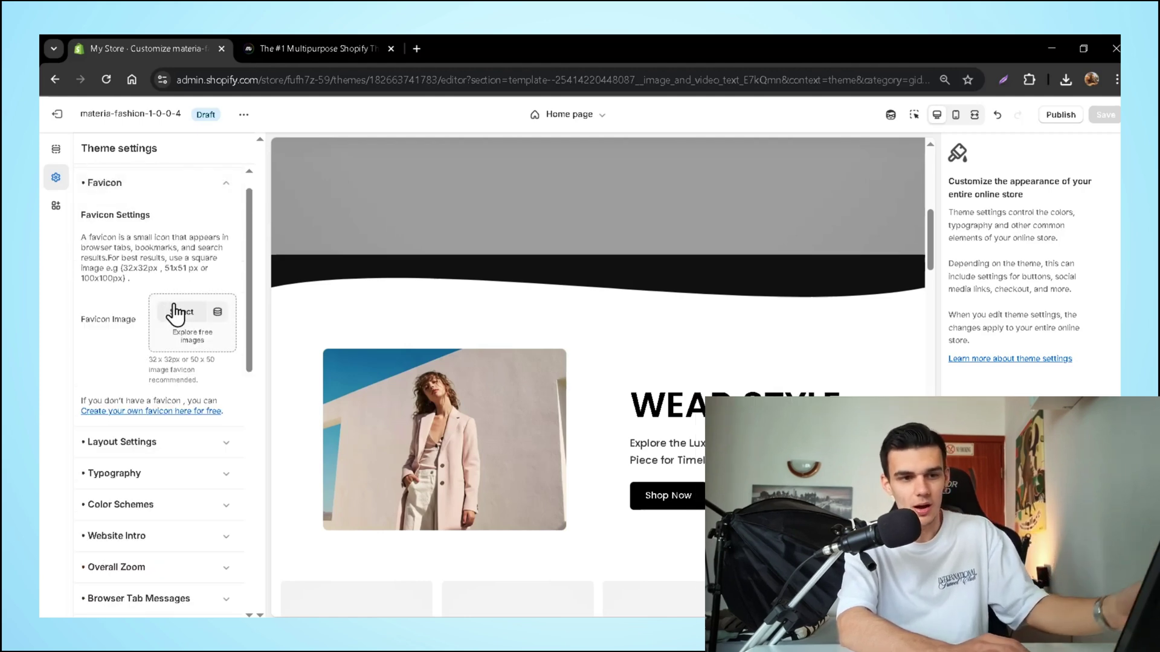
pyautogui.click(172, 417)
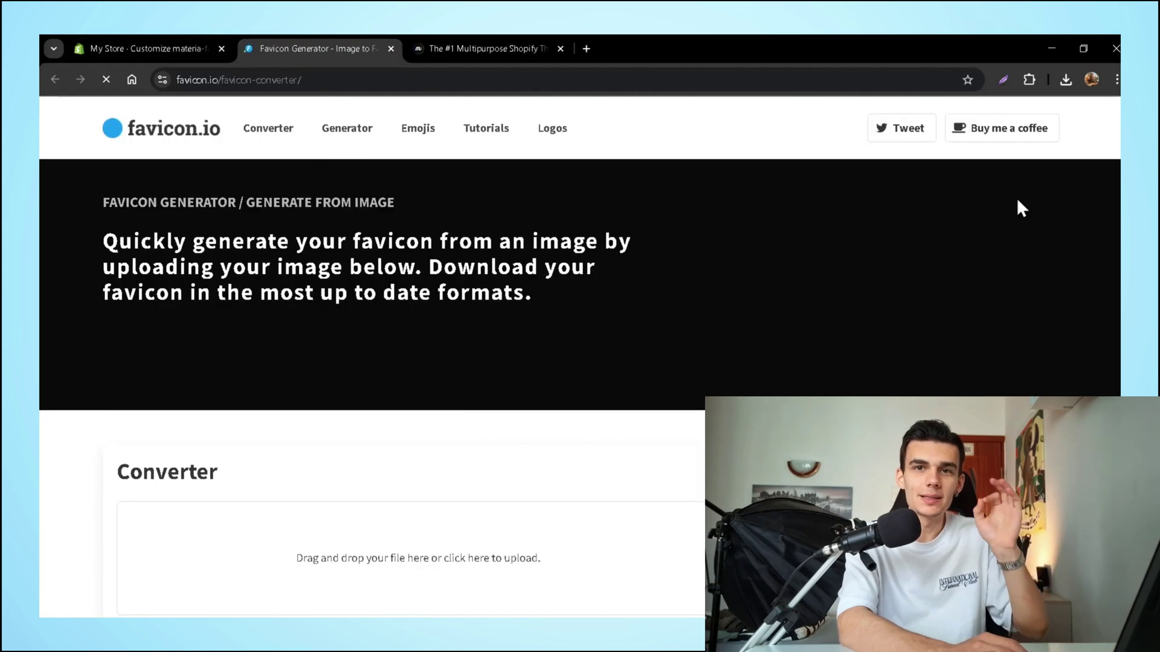
pyautogui.scroll(-3, 520, 380)
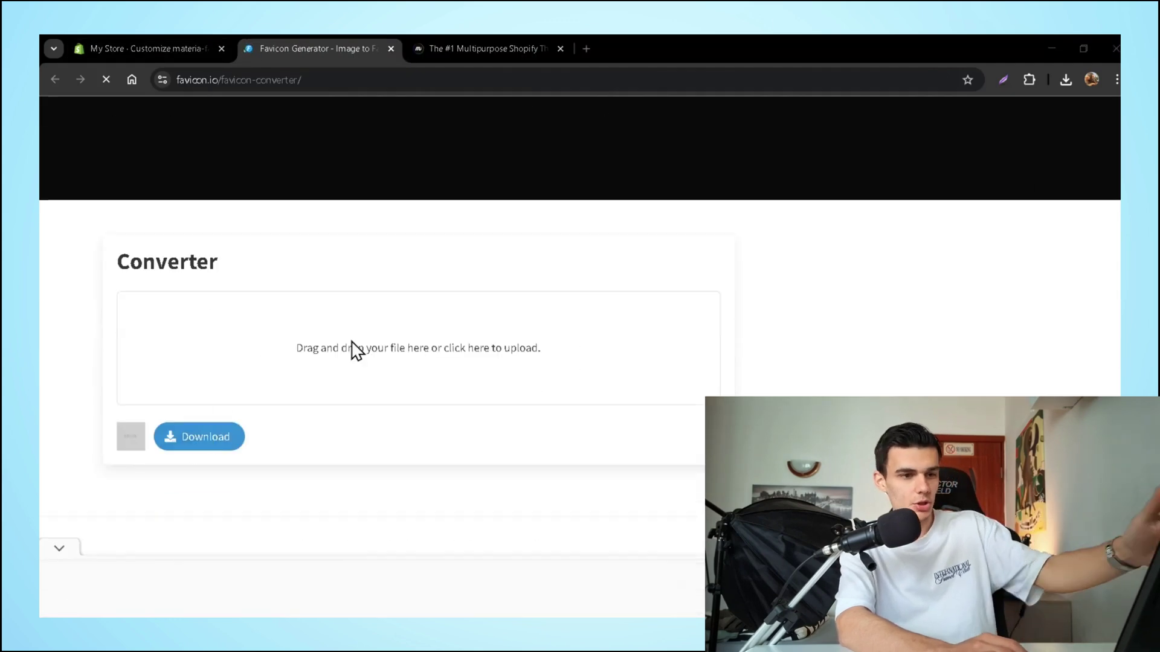
# - Return to the theme editor and set the Favicon Image to favicon-32x32.png
pyautogui.click(168, 36)
pyautogui.click(188, 314)
pyautogui.click(871, 557)
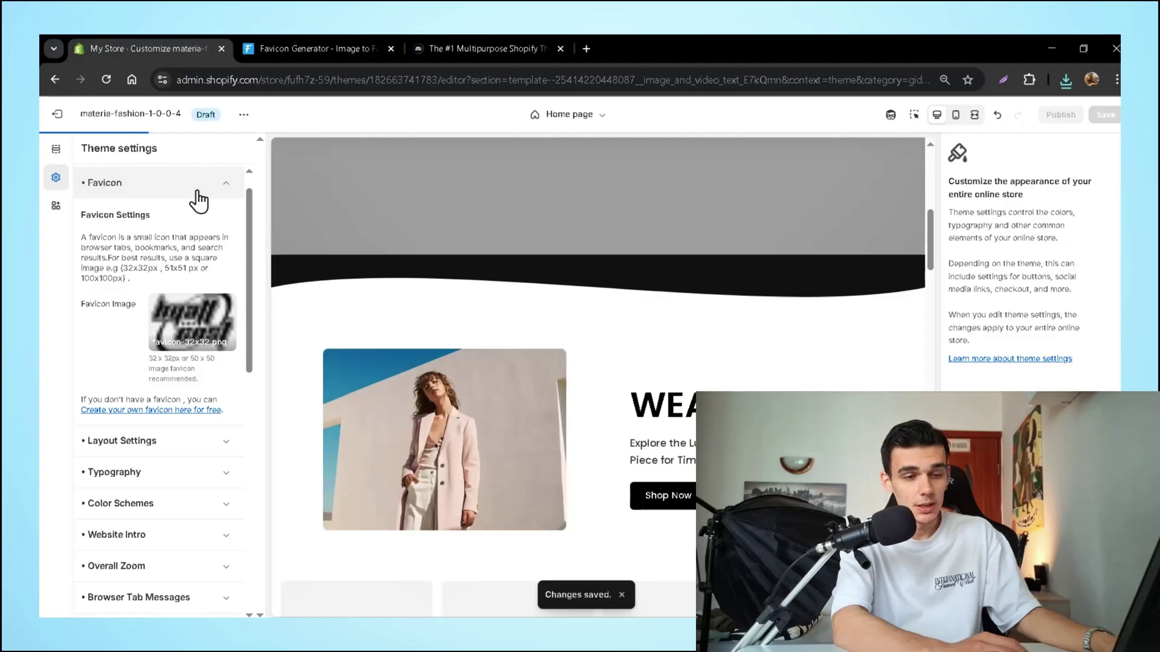
pyautogui.click(193, 186)
# - Look through the remaining categories in the theme settings
pyautogui.scroll(-1, 229, 268)
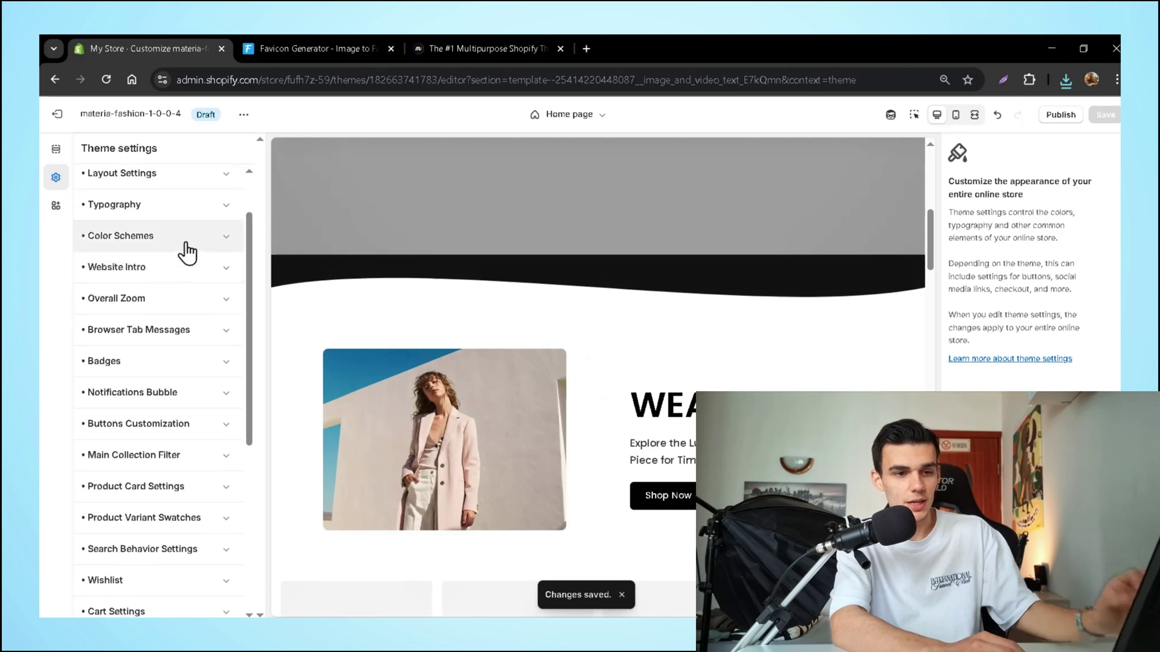
pyautogui.click(182, 279)
pyautogui.click(183, 279)
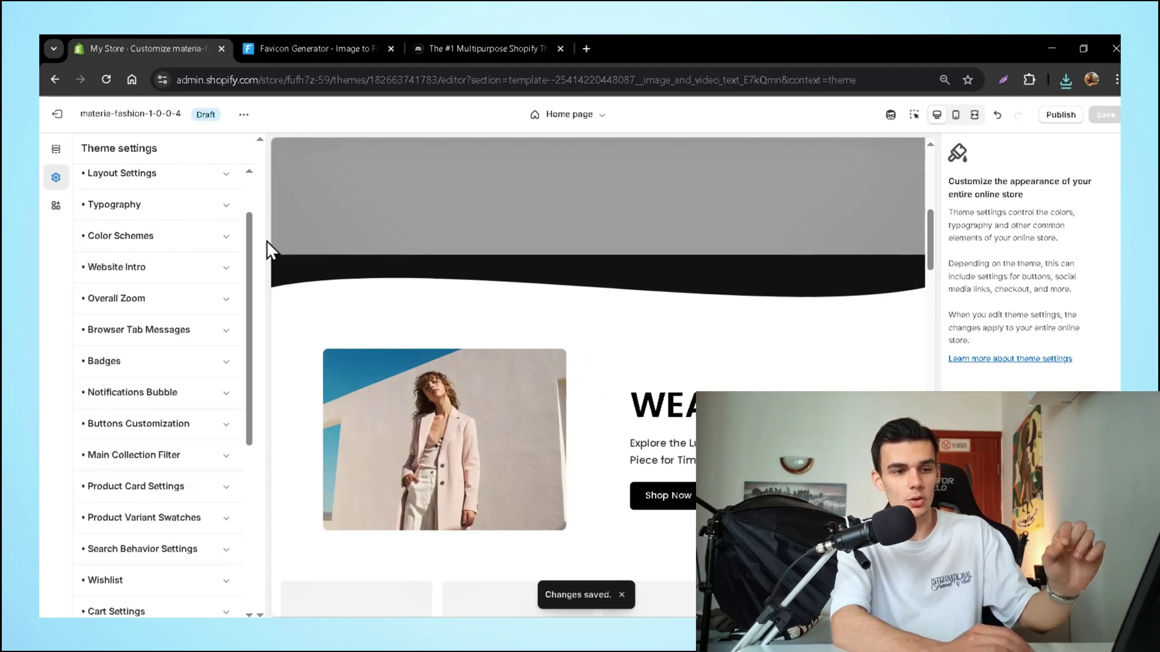
pyautogui.scroll(-3, 249, 332)
pyautogui.scroll(5, 249, 332)
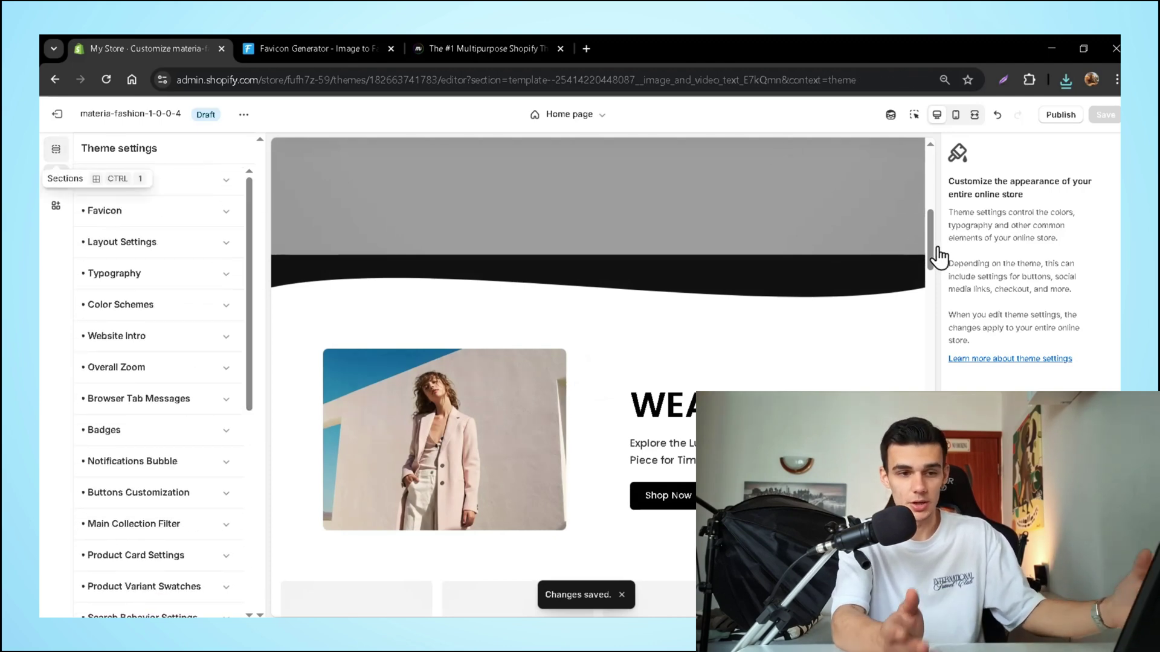
# - Check the home page in the mobile preview from the header down to the product tabs
pyautogui.moveTo(931, 229); pyautogui.dragTo(935, 170)
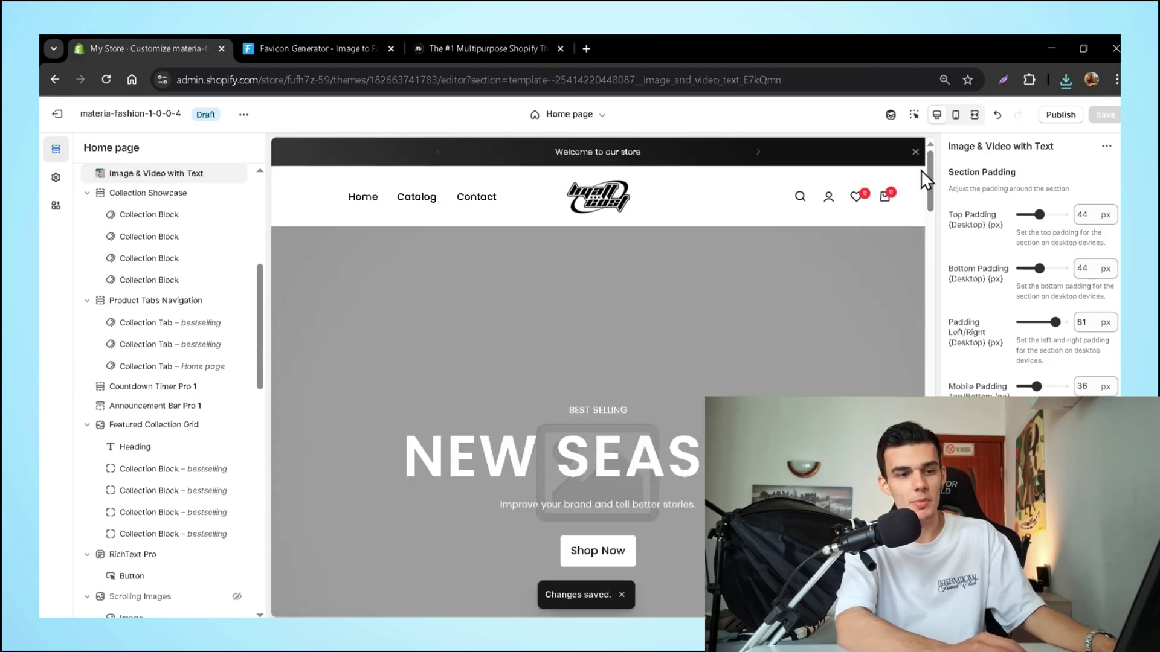
pyautogui.click(954, 120)
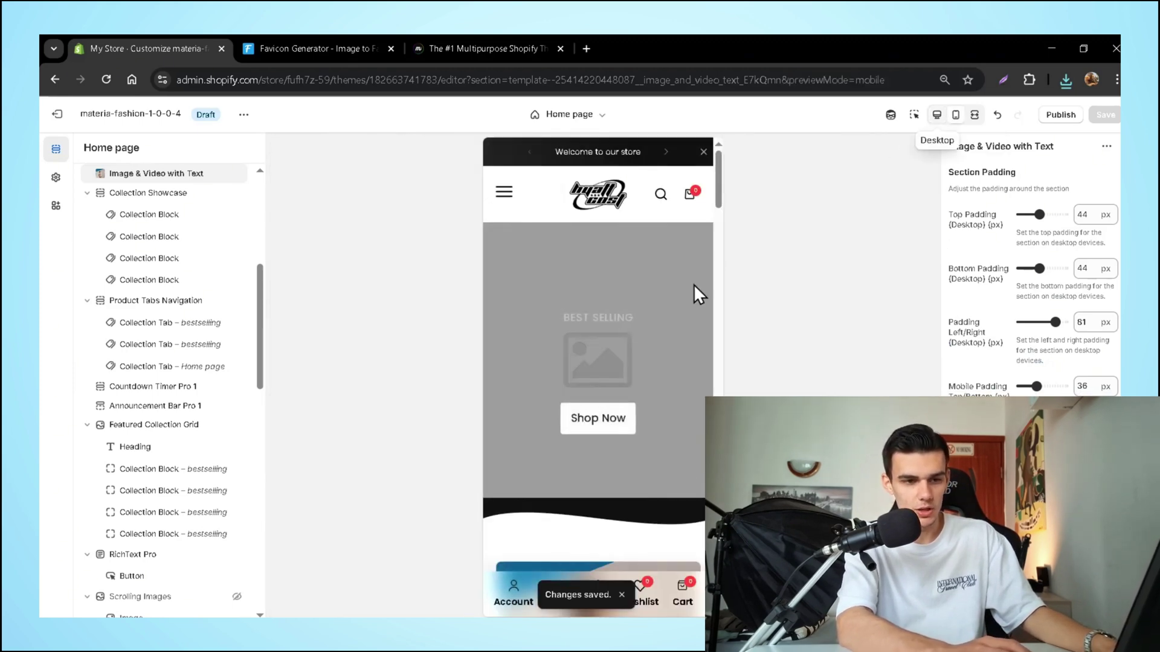
pyautogui.scroll(-15, 620, 313)
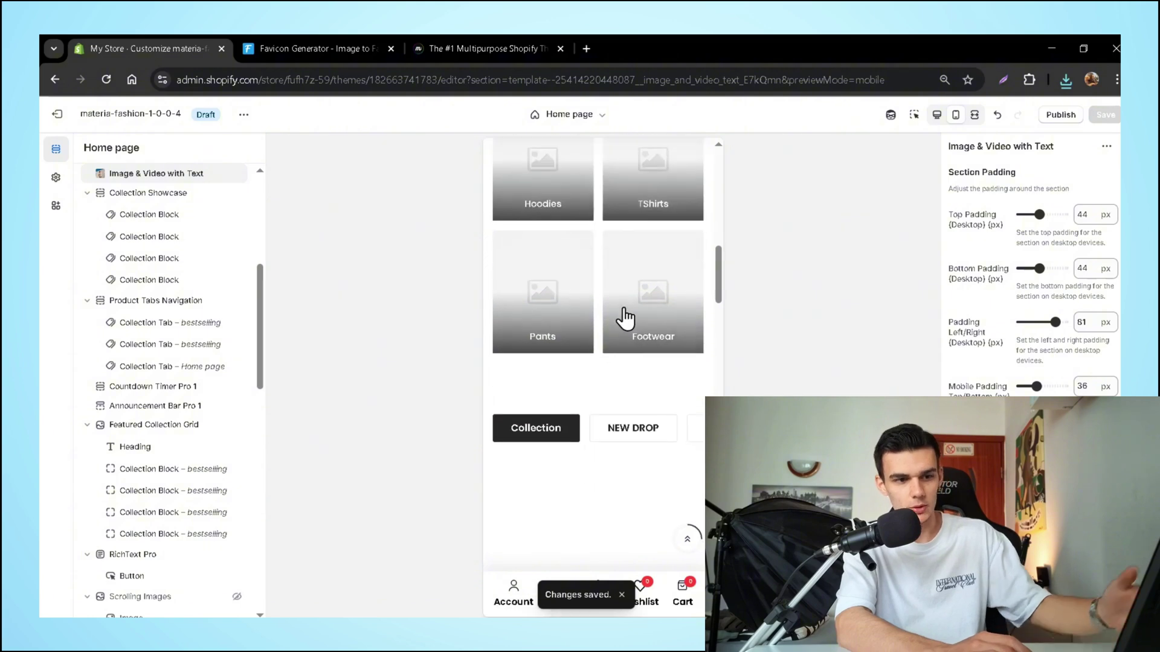
pyautogui.scroll(-5, 574, 431)
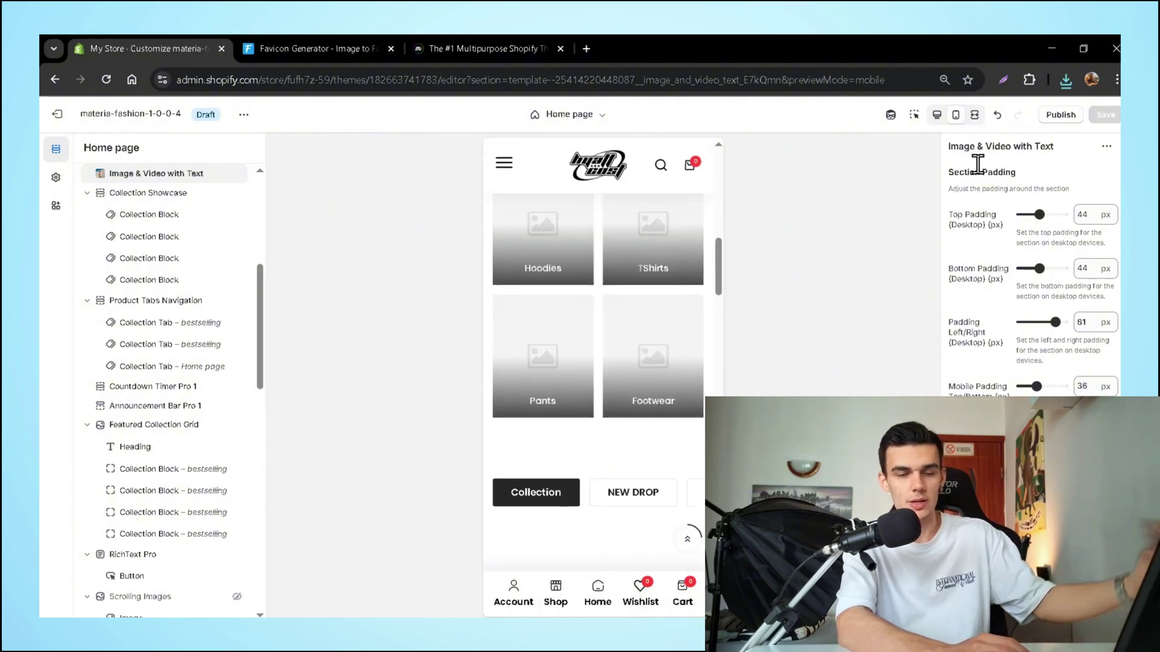
pyautogui.moveTo(715, 295); pyautogui.dragTo(844, 168)
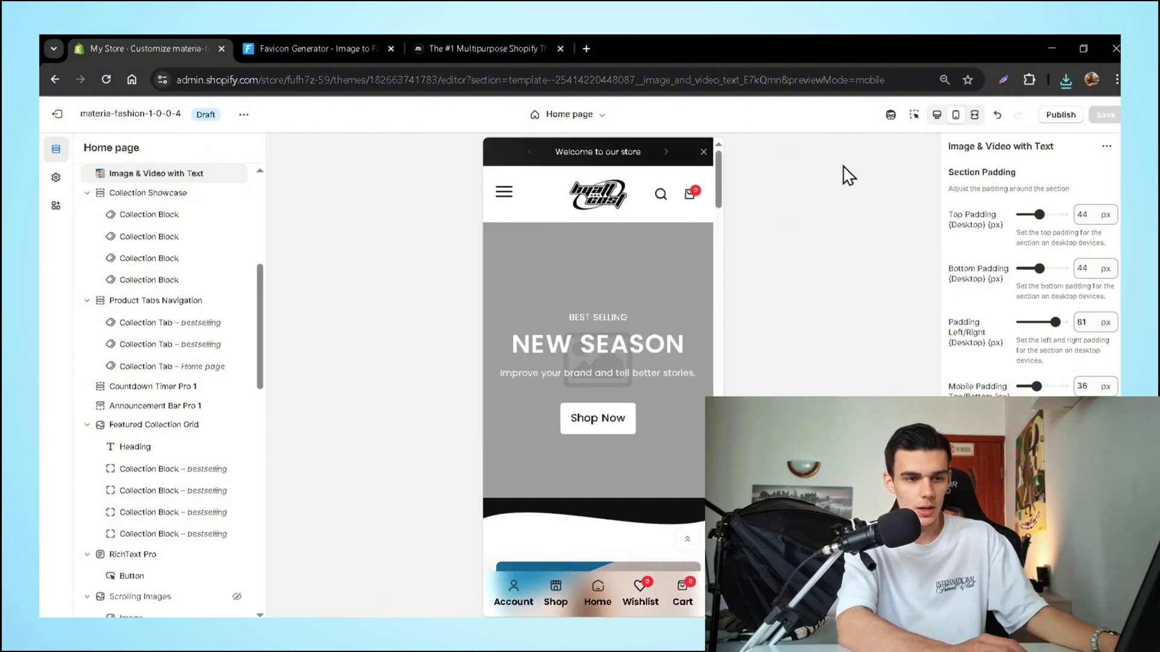
# - Check the home page in the full-screen preview, and review it again in the desktop preview
pyautogui.click(975, 116)
pyautogui.scroll(-5, 665, 326)
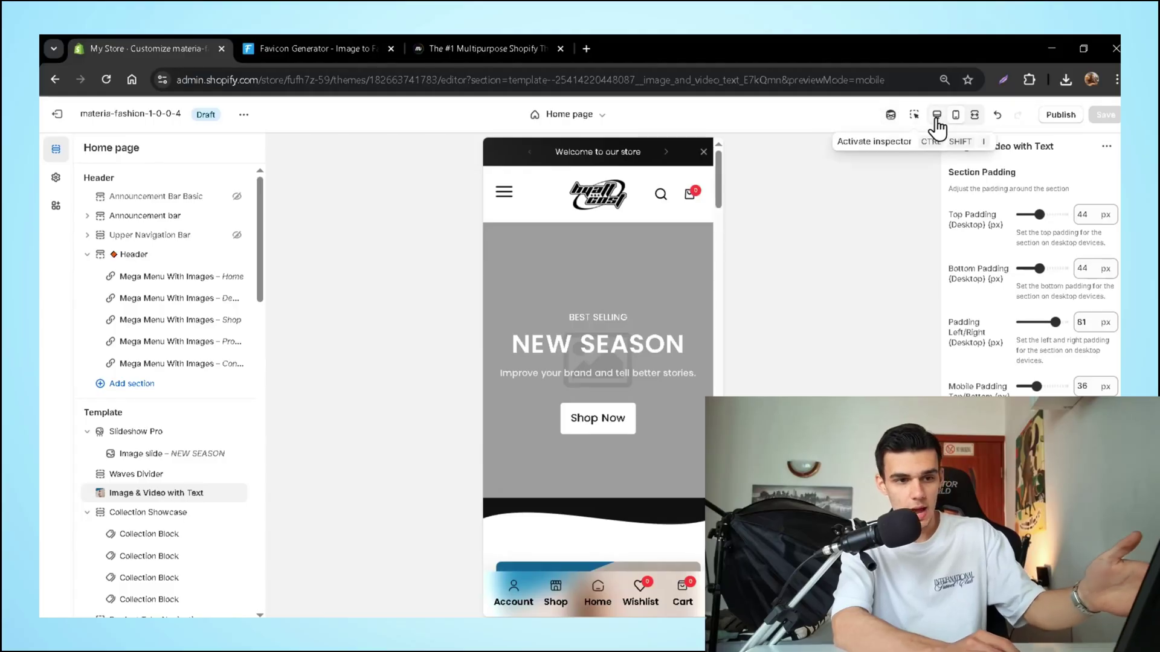
pyautogui.click(936, 117)
pyautogui.moveTo(930, 193); pyautogui.dragTo(929, 304)
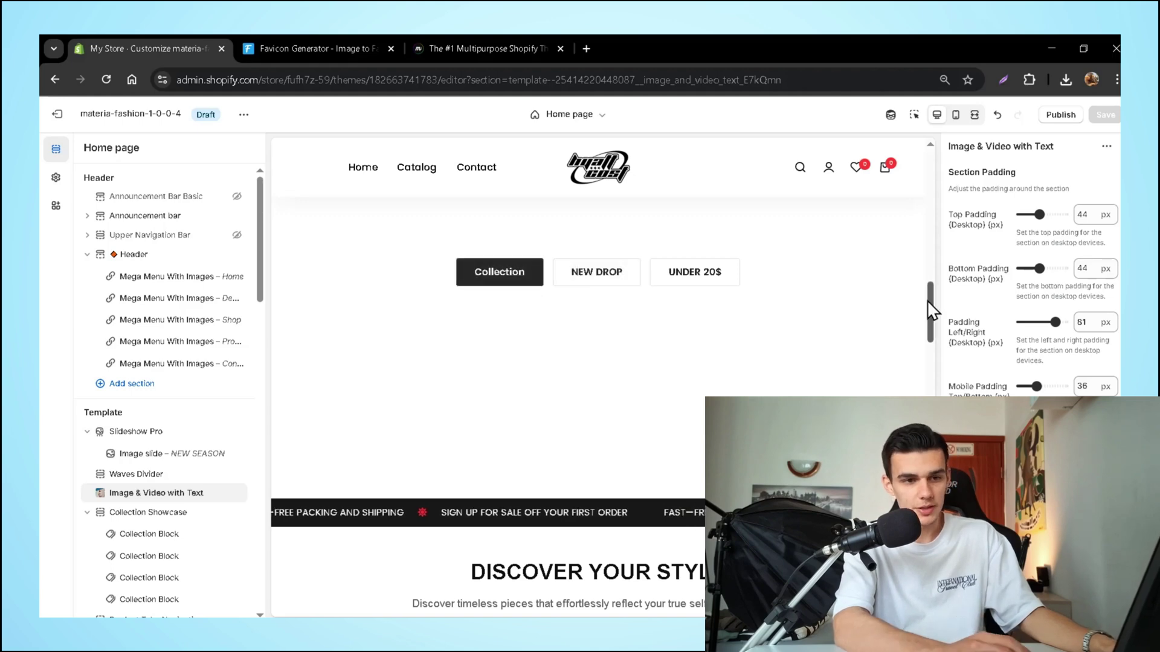
pyautogui.moveTo(929, 304); pyautogui.dragTo(941, 158)
# - Exit the theme editor and start a new product titled "Simple Black Tshirt"
pyautogui.click(61, 118)
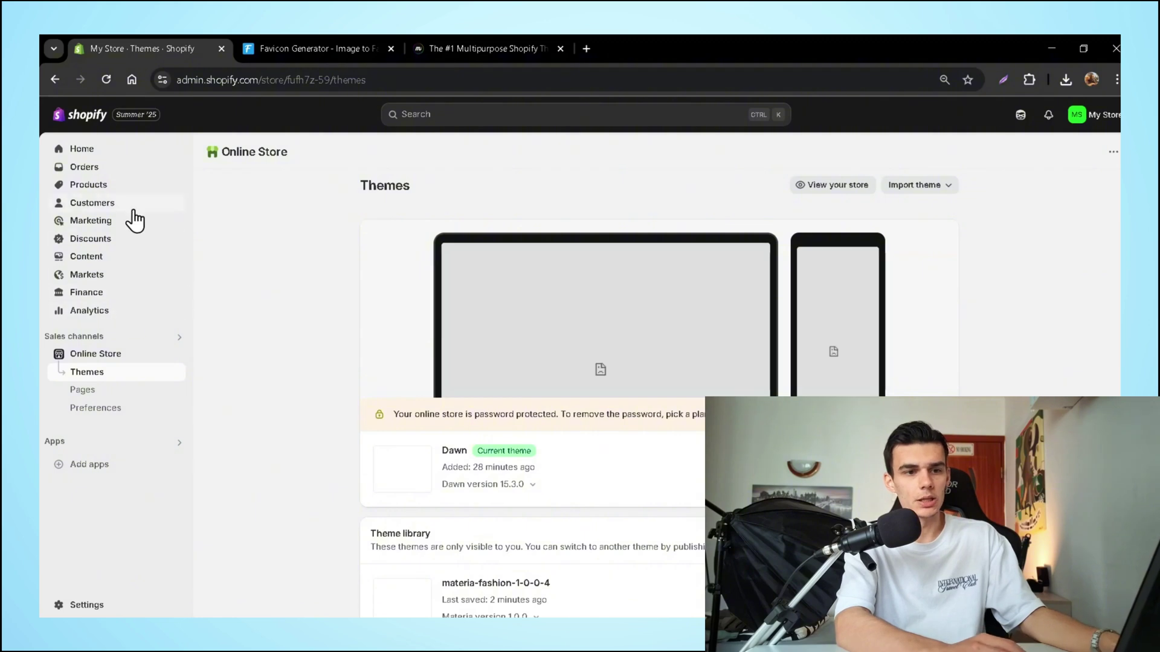
pyautogui.click(124, 188)
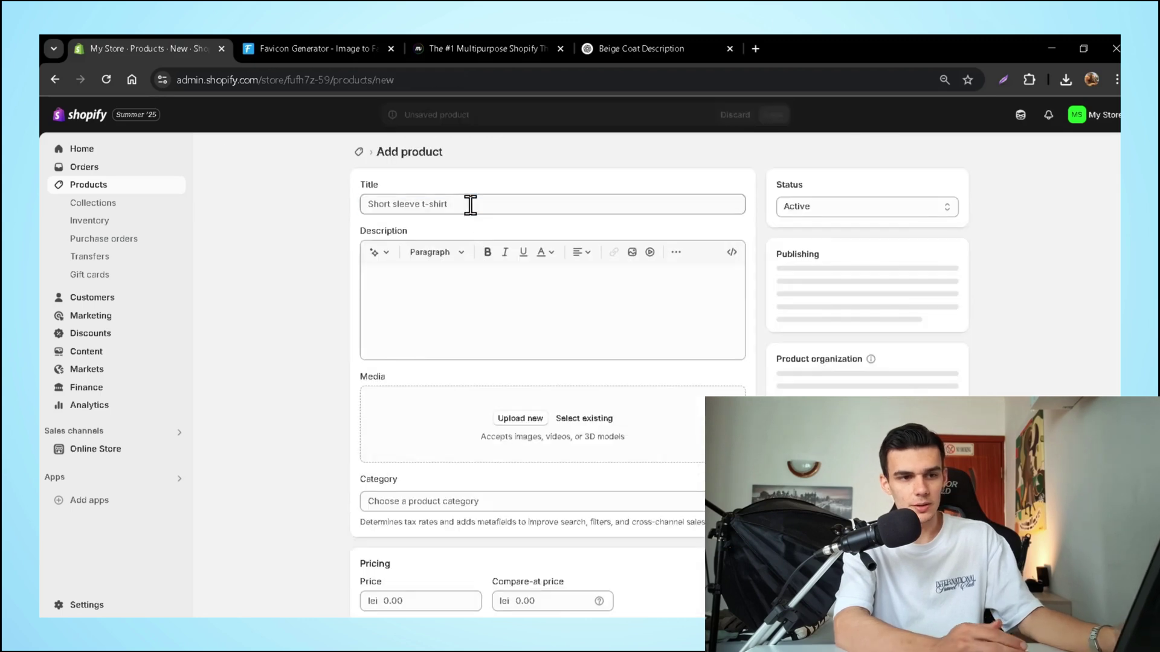
pyautogui.click(470, 205)
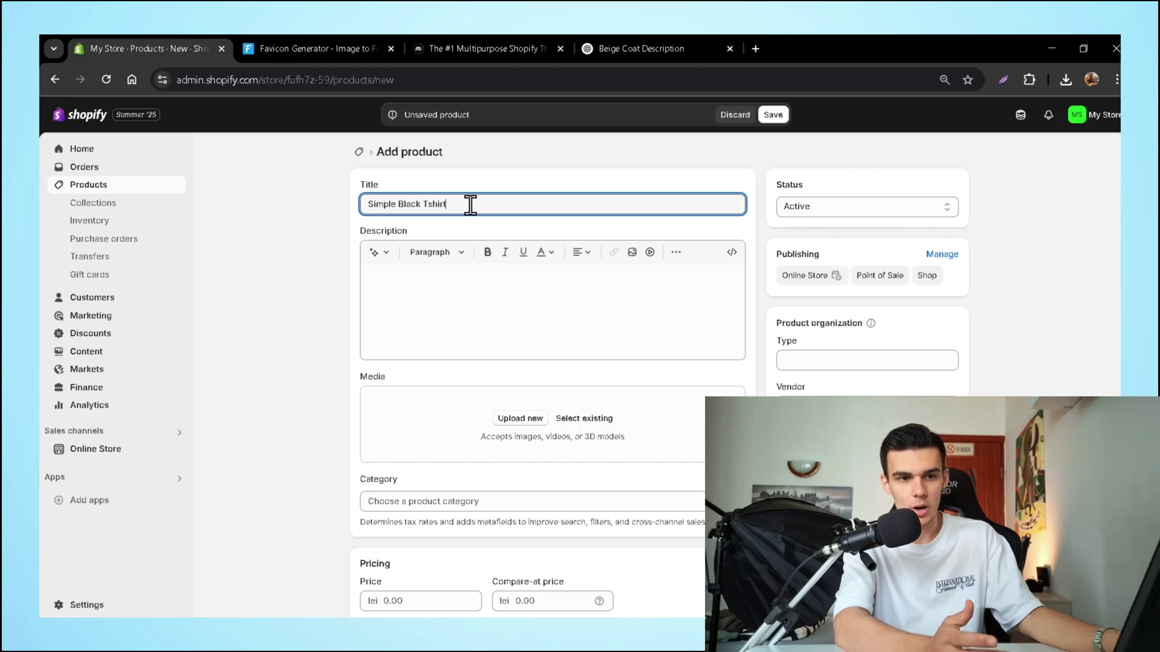
# - Copy the simple black t-shirt text from the ChatGPT chat into the product description and remove its "Simple Black T-Shirt – Woman" heading
pyautogui.click(507, 285)
pyautogui.click(540, 46)
pyautogui.click(620, 46)
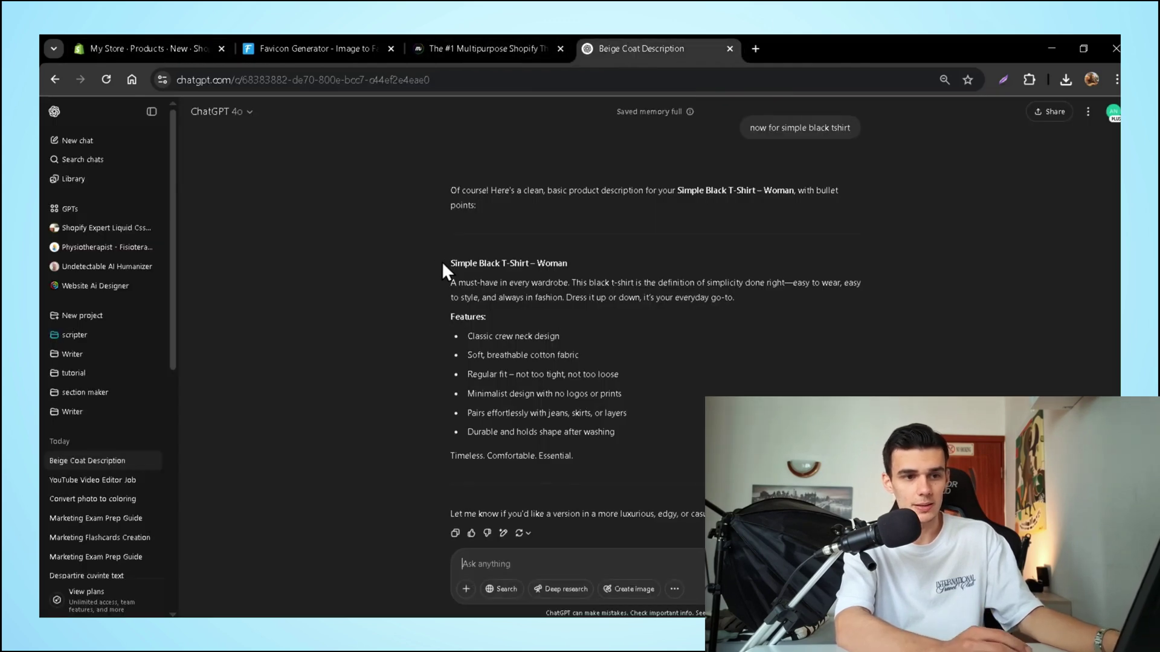
pyautogui.moveTo(443, 266); pyautogui.dragTo(652, 401)
pyautogui.click(143, 46)
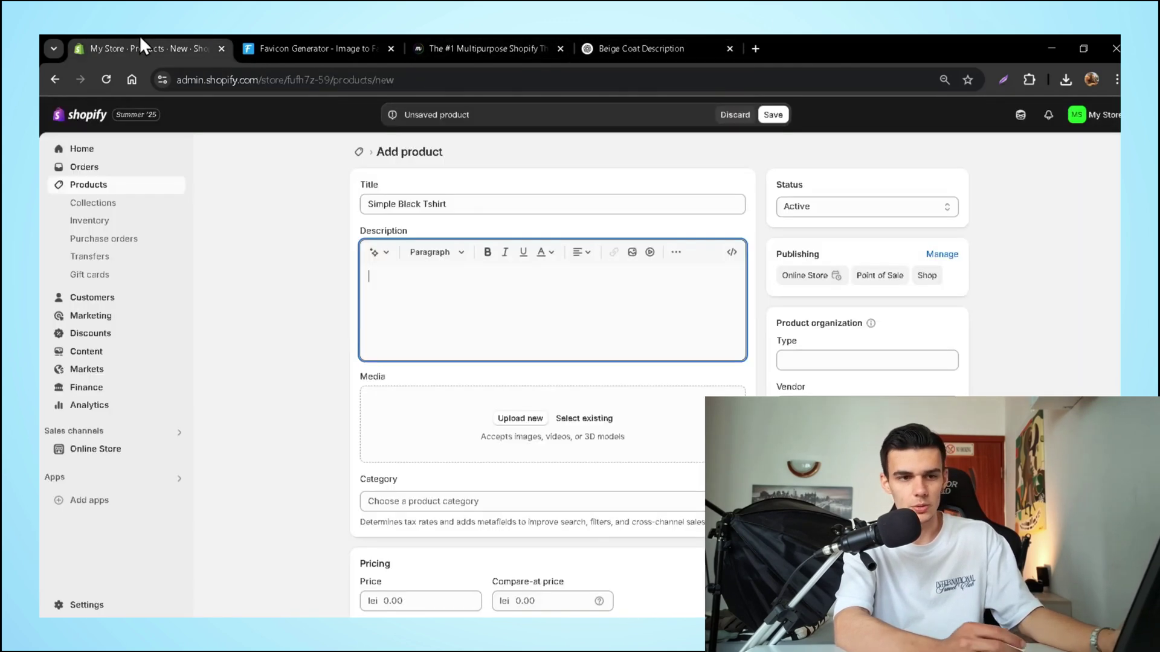
pyautogui.write('Simple Black T-Shirt – Women A must-have in every wardrobe. This black t-shirt is the definition of simplicity done right—easy to wear, easy to style, and always in fashion. Dress it up or down, it’s your everyday go-to. Features: Classic crew neck design Soft, breathable cotton fabric Regular fit – not too tight, not too loose Minimalist design with no logos or prints Pairs effortlessly with jeans, skirts, or layers Durable and holds shape after washing Timeless. Comfortable. Essential.')
pyautogui.moveTo(501, 279); pyautogui.dragTo(382, 282)
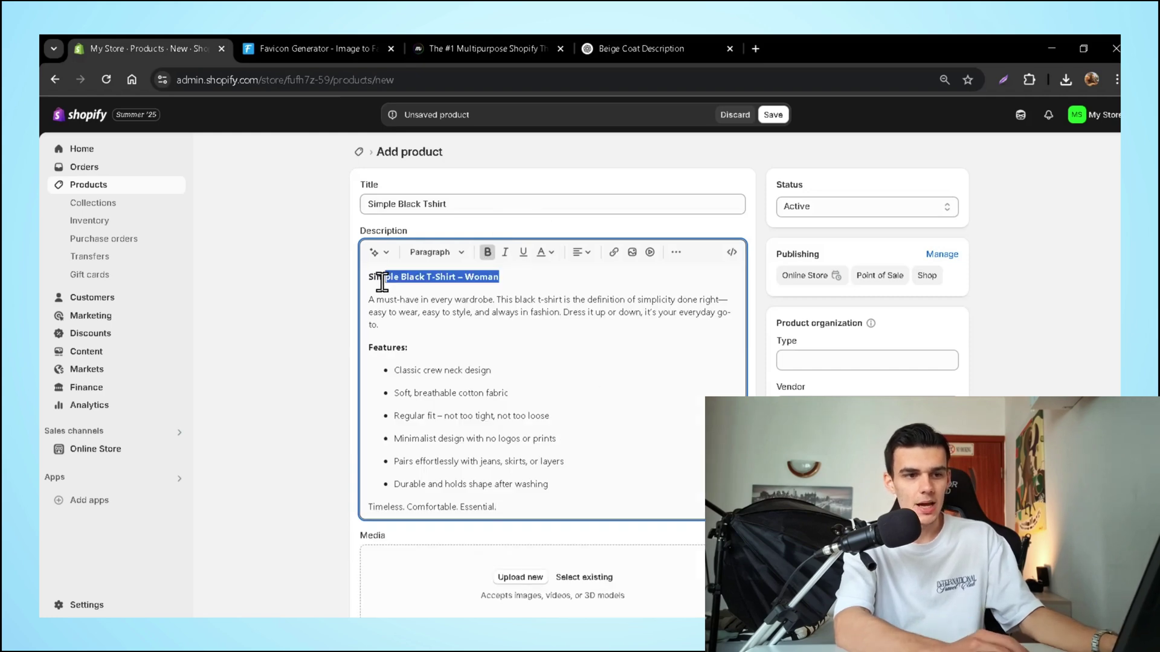
pyautogui.press('BackSpace')
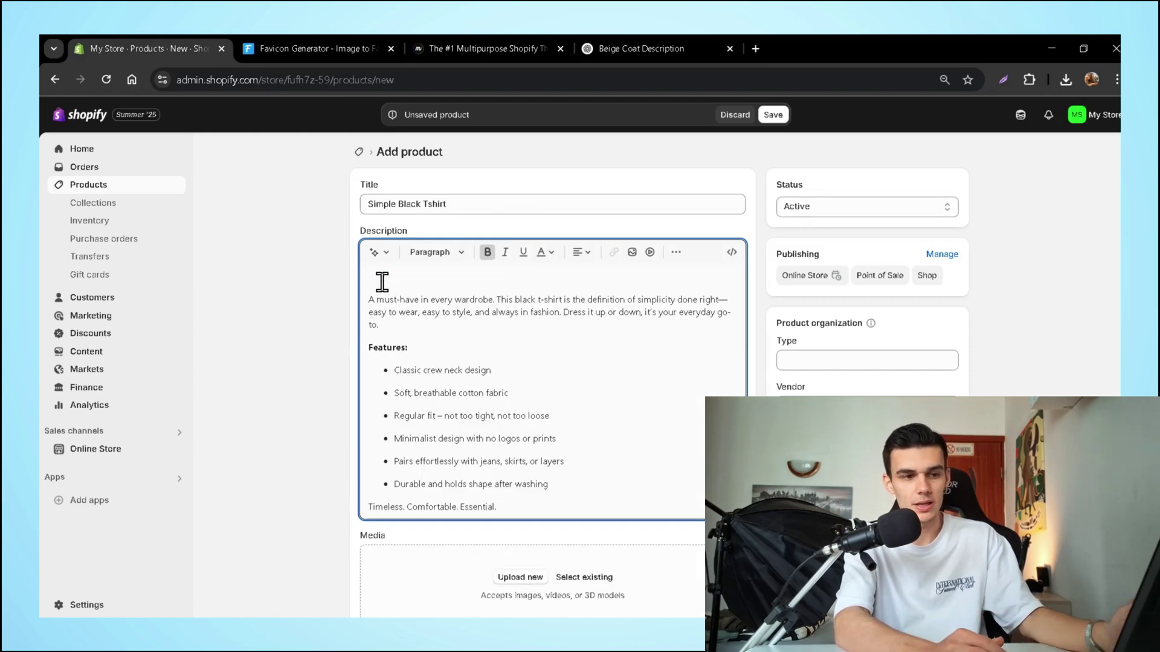
# - Upload the three black t-shirt photos as the product's media
pyautogui.scroll(-4, 551, 380)
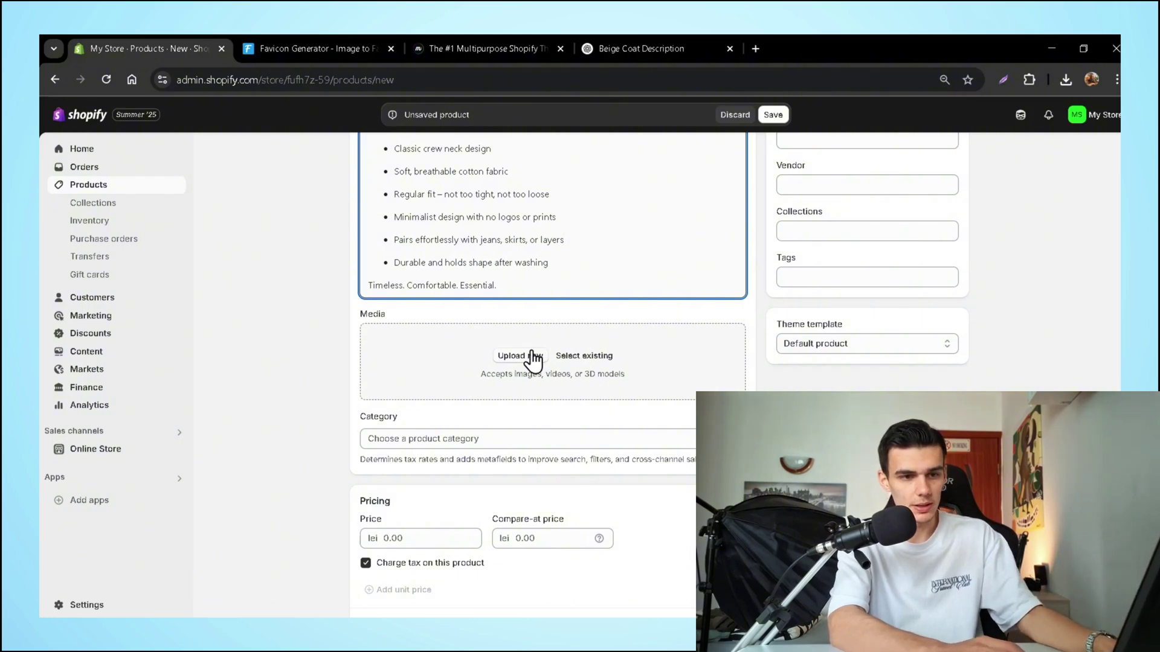
pyautogui.click(534, 359)
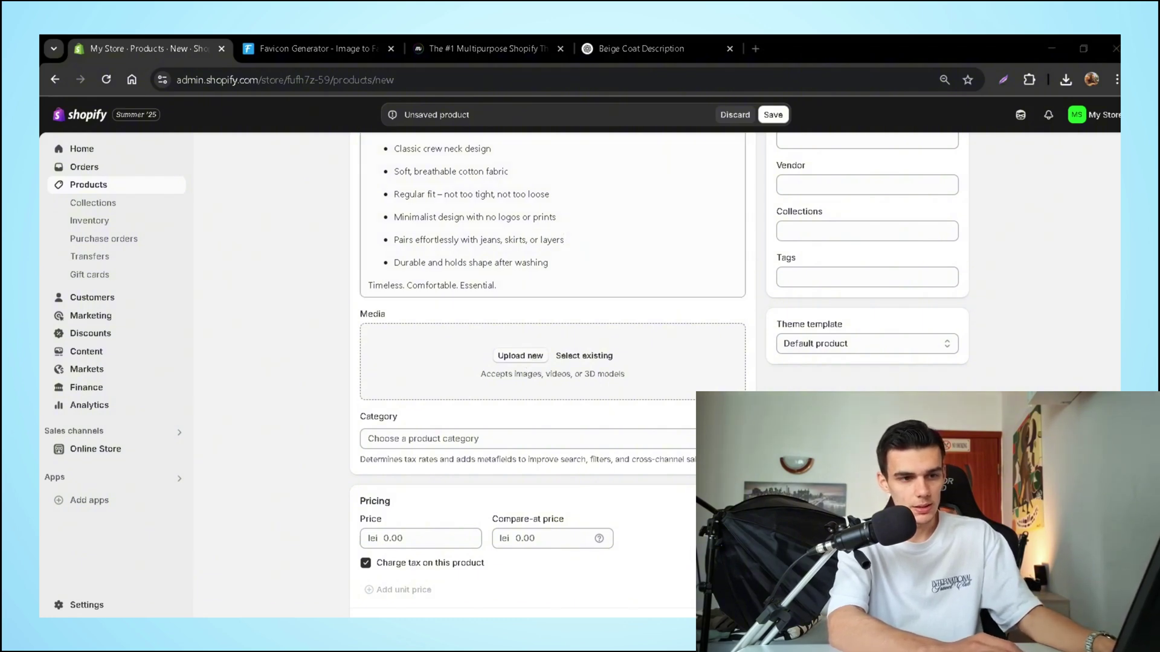
pyautogui.click(548, 471)
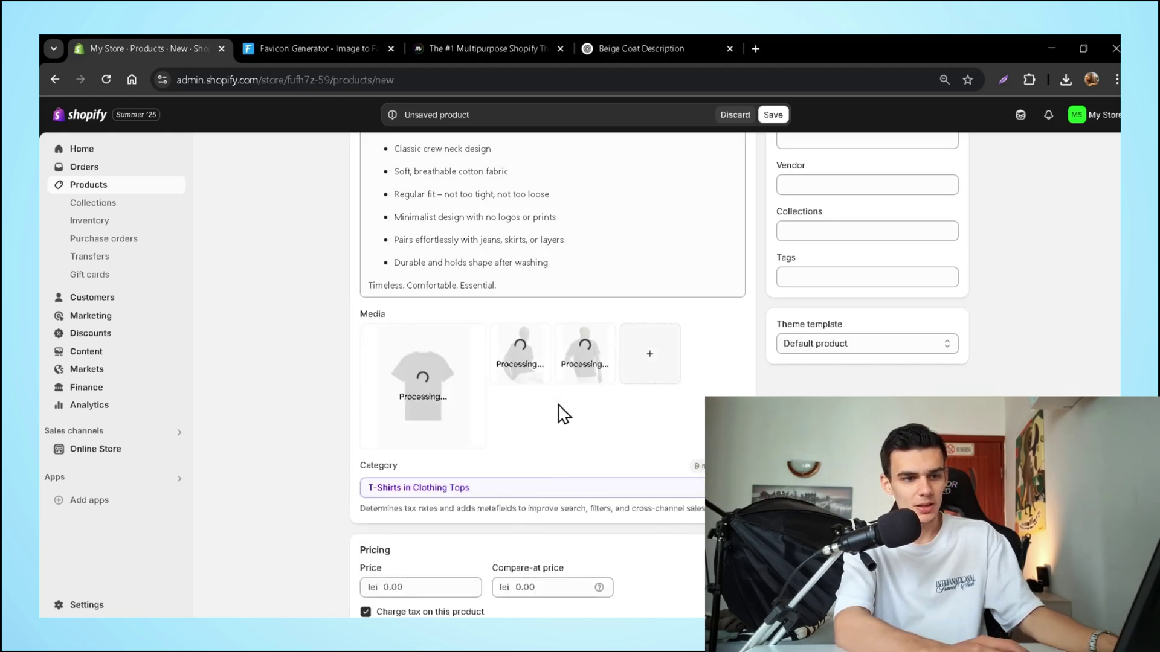
pyautogui.moveTo(581, 373); pyautogui.dragTo(531, 378)
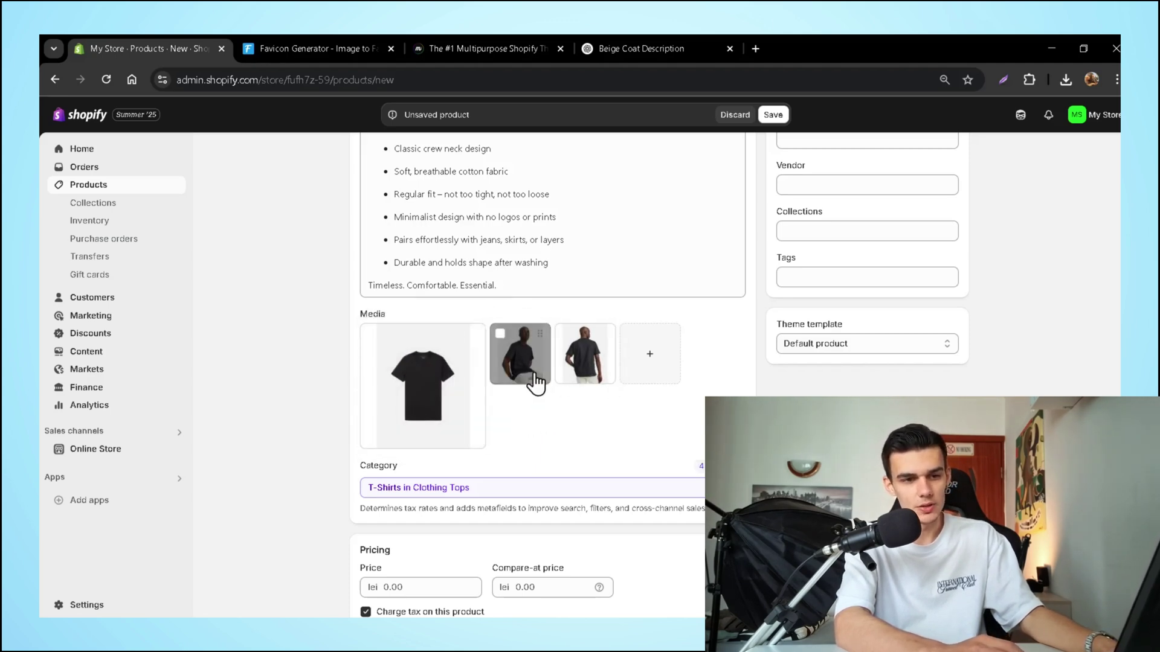
pyautogui.moveTo(445, 388); pyautogui.dragTo(470, 392)
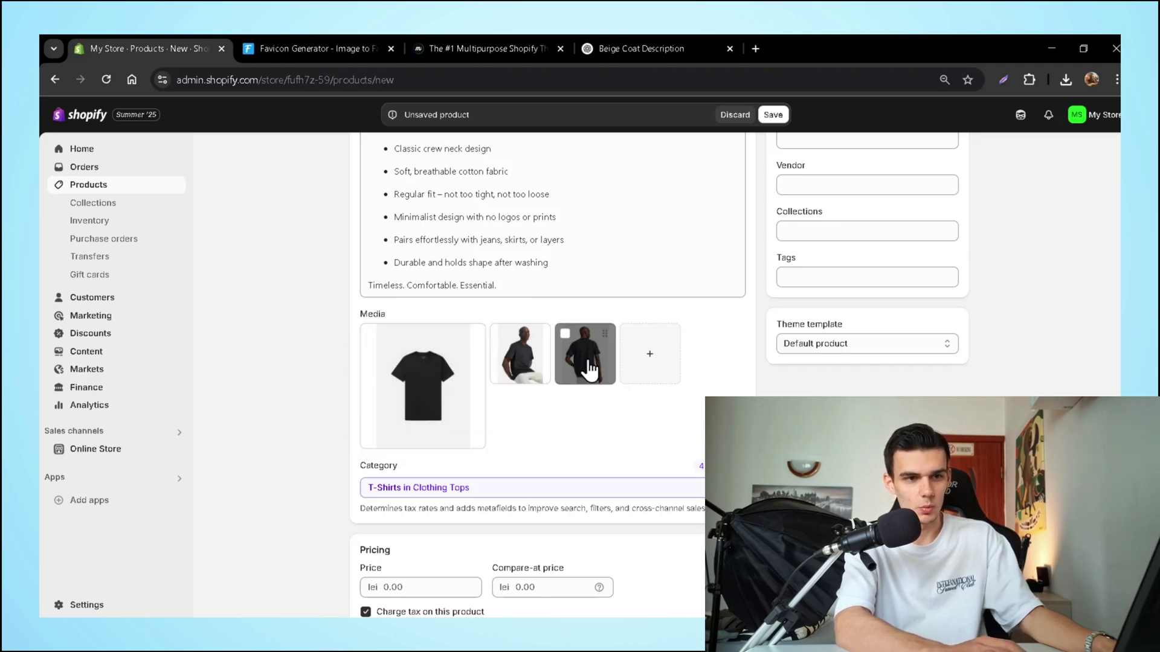
# - Set the product's price to 100.00 lei and its compare-at price to 250.00 lei
pyautogui.scroll(-3, 469, 417)
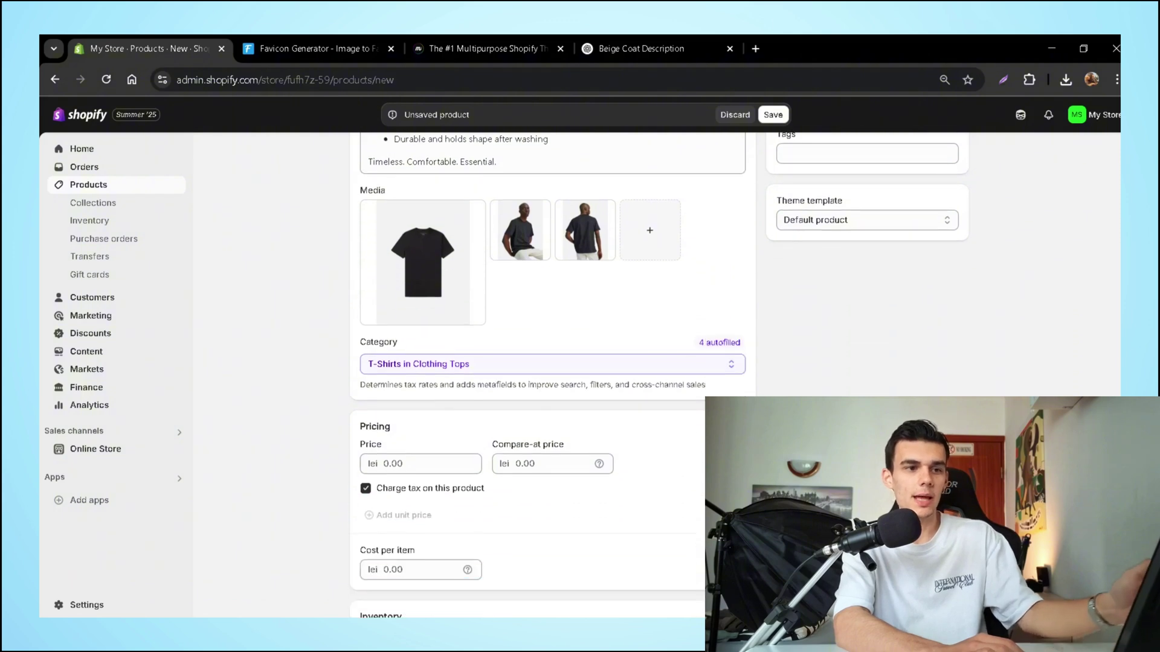
pyautogui.click(426, 395)
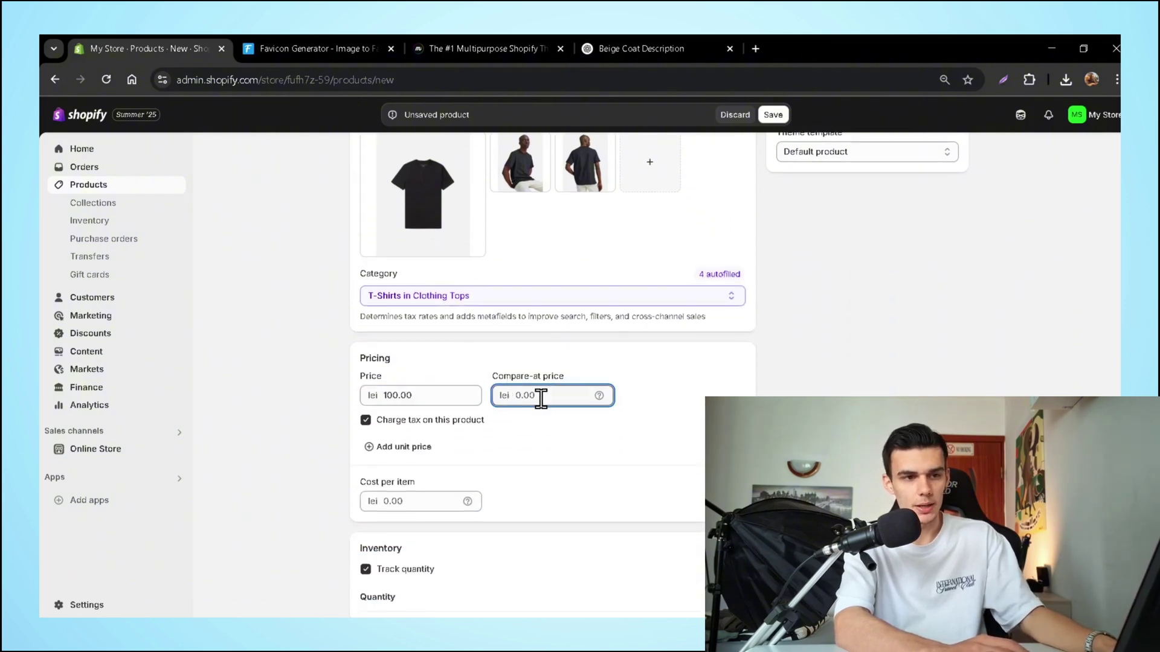
pyautogui.click(625, 479)
# - Set the shop location's stock quantity to 100 and the product's shipping weight to 0.5 kg
pyautogui.scroll(-4, 458, 497)
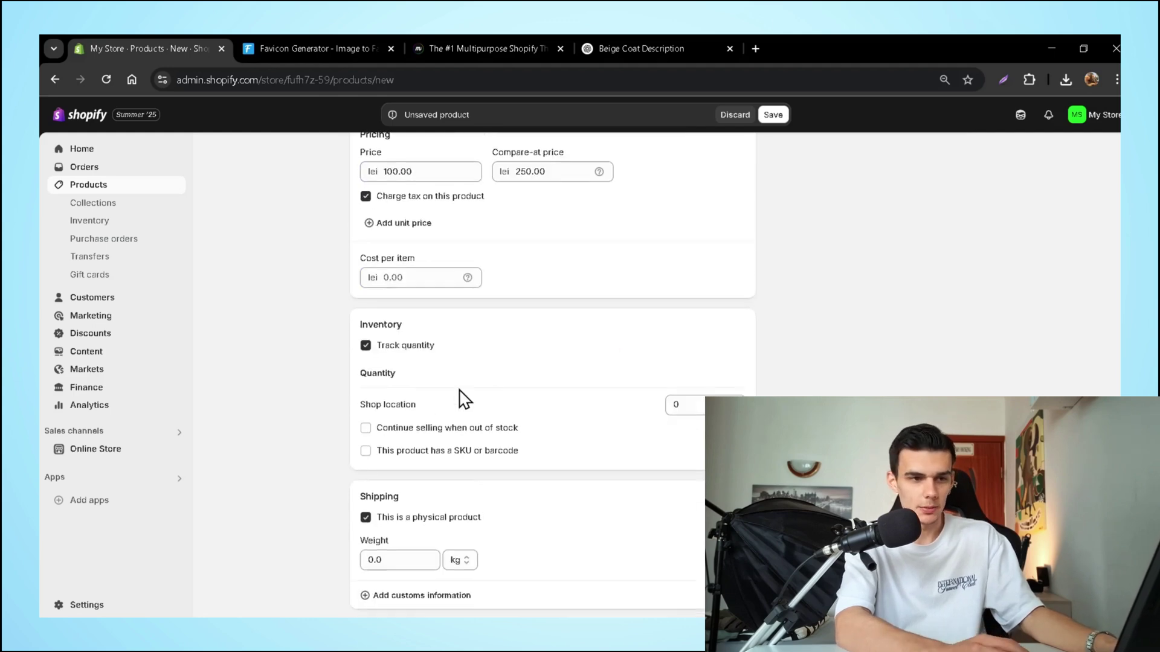
pyautogui.doubleClick(409, 345)
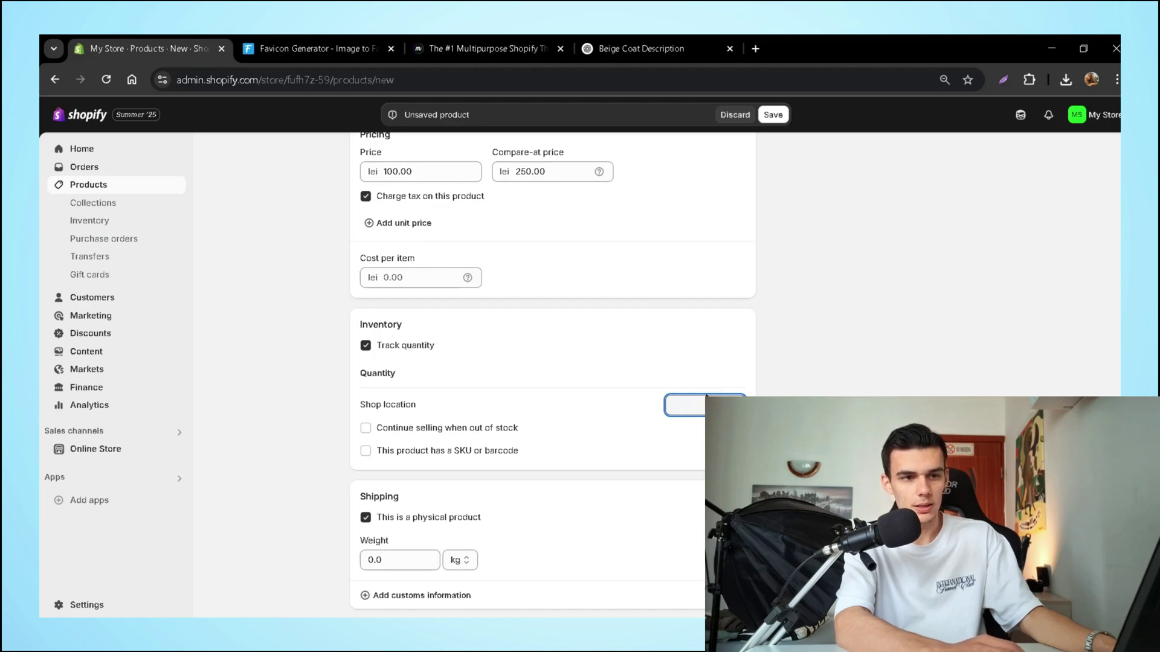
pyautogui.write('100')
pyautogui.scroll(-1, 672, 421)
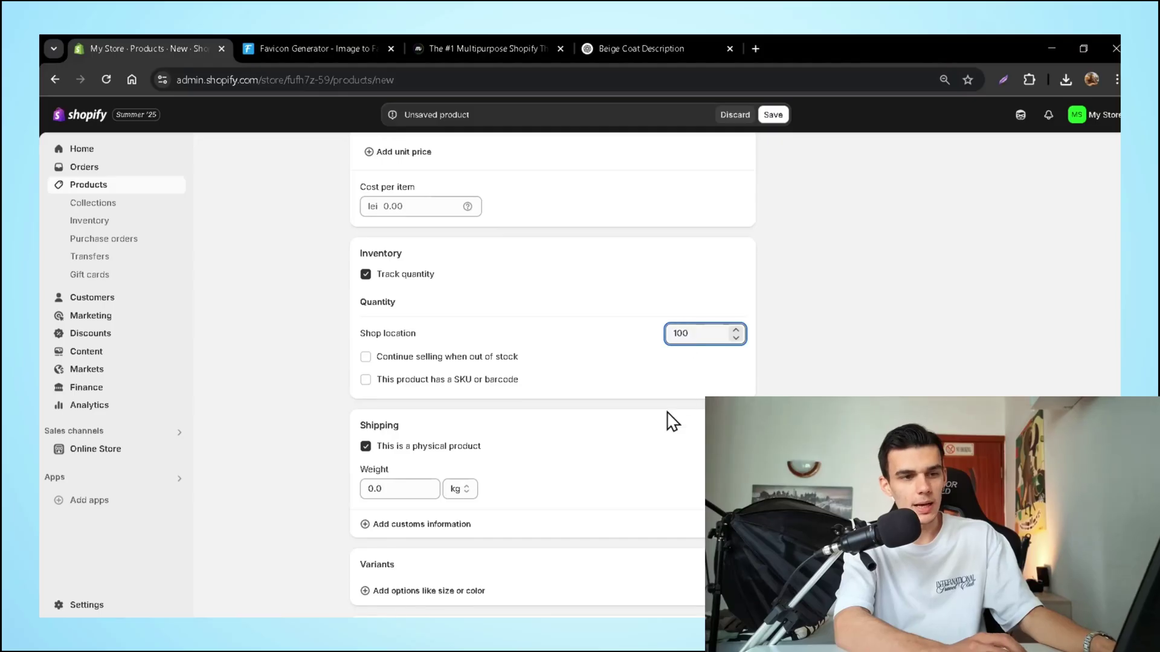
pyautogui.doubleClick(430, 446)
pyautogui.click(425, 486)
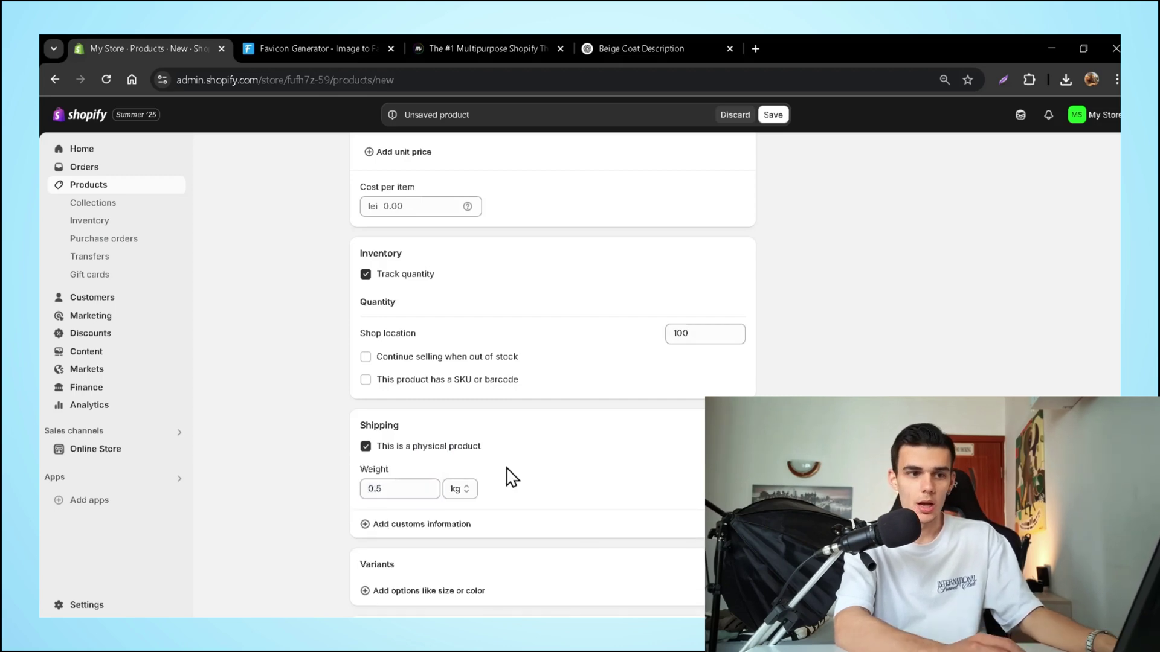
# - Add Color as a variant option with the value Black
pyautogui.scroll(-4, 552, 375)
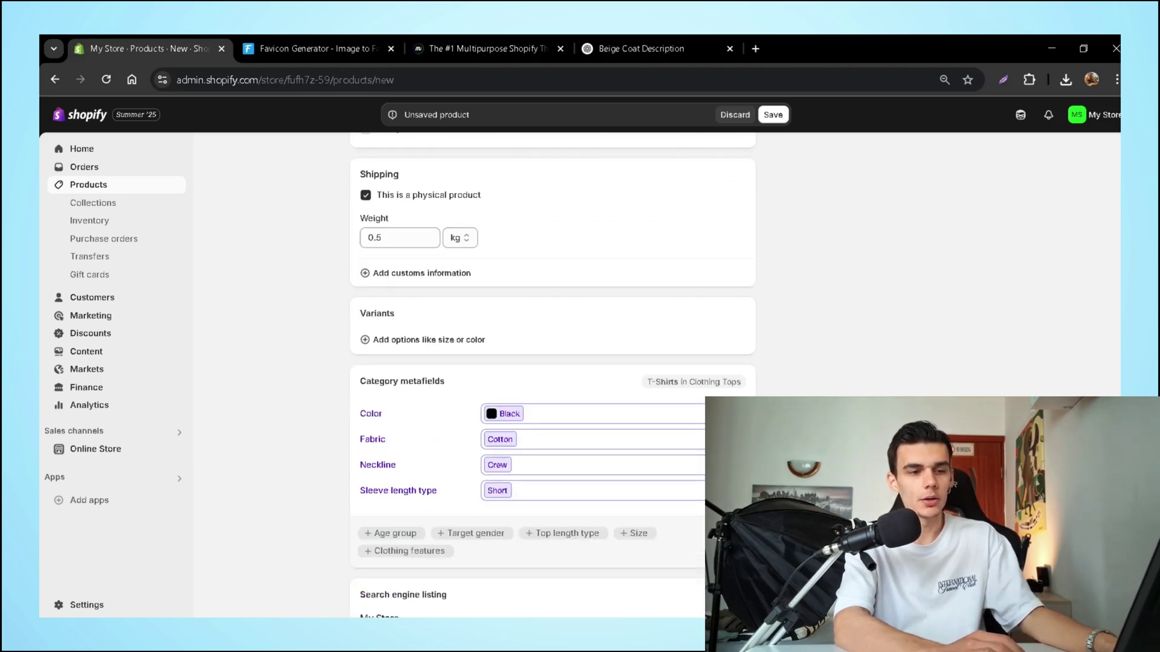
pyautogui.click(446, 345)
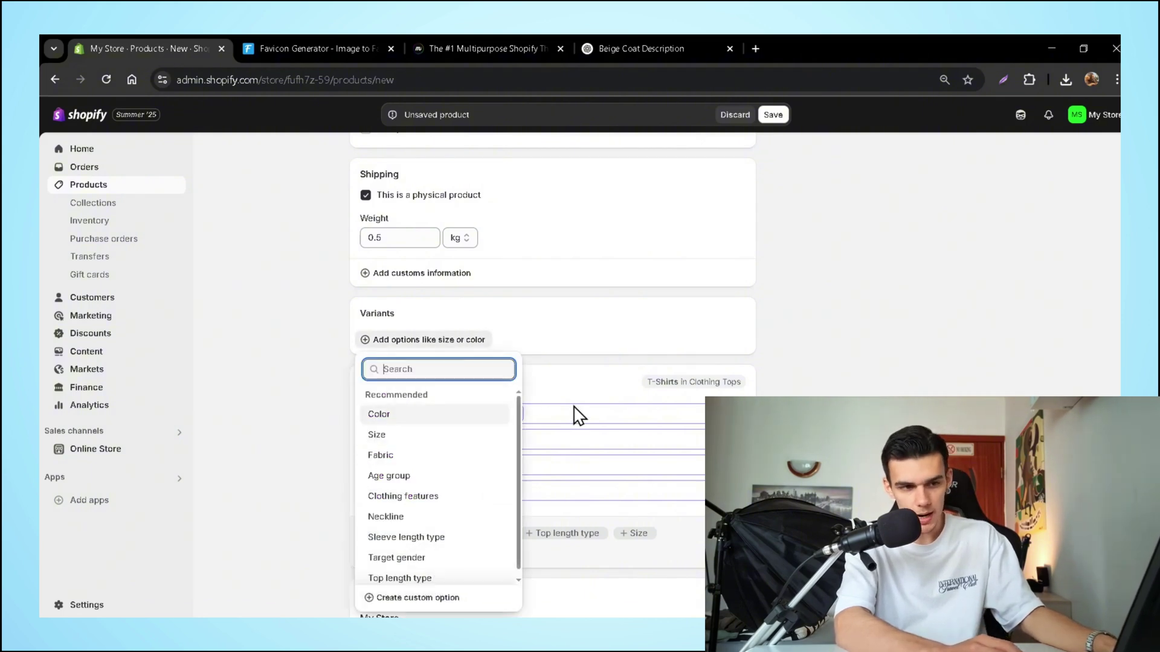
pyautogui.click(426, 414)
# - Add Size as a second variant option with the values S, M, L and XL
pyautogui.click(439, 396)
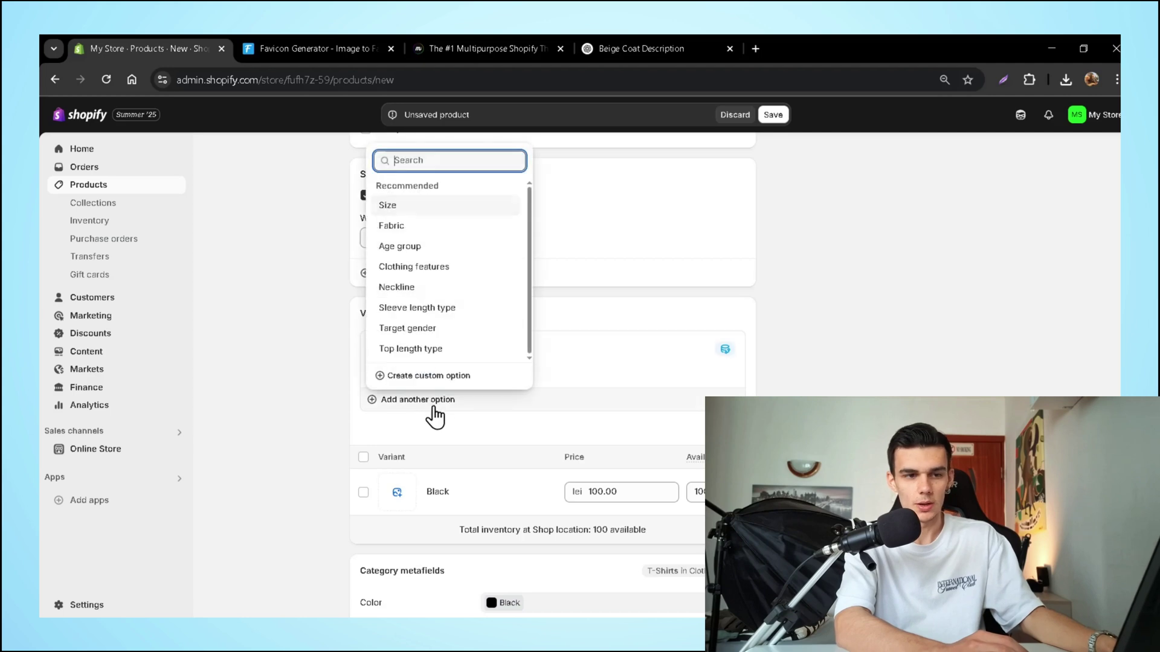
pyautogui.click(432, 213)
pyautogui.click(457, 451)
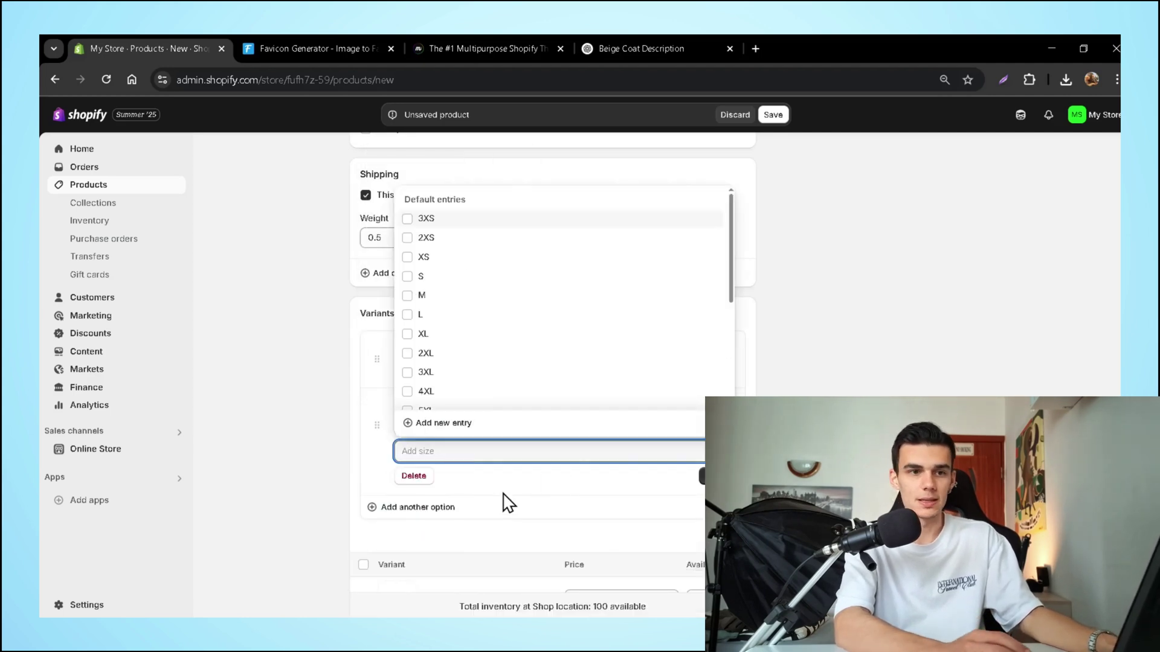
pyautogui.click(470, 278)
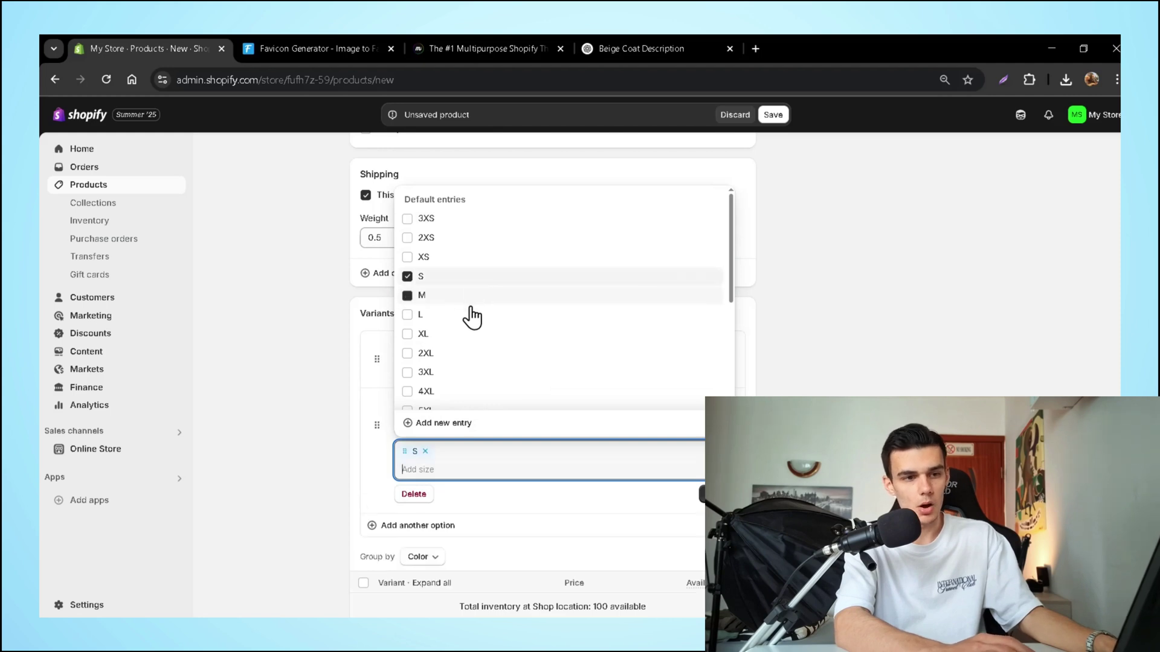
pyautogui.click(471, 296)
pyautogui.click(469, 315)
pyautogui.click(470, 334)
pyautogui.click(382, 343)
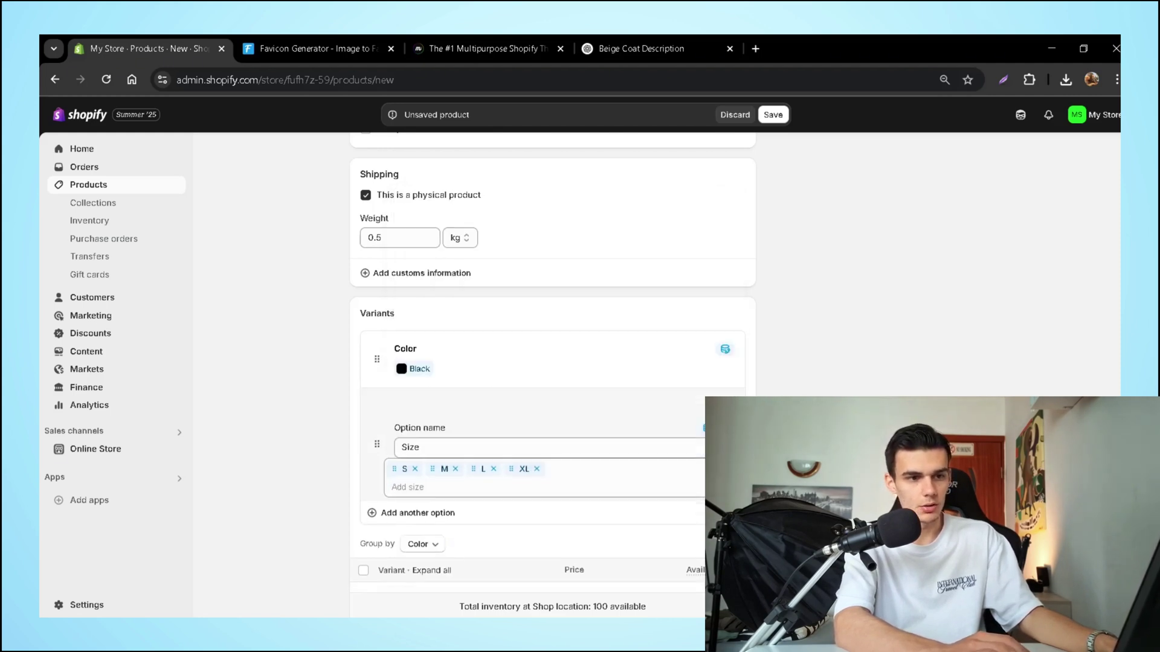
# - Add Gray as a second value of the Color variant option
pyautogui.click(477, 386)
pyautogui.click(481, 406)
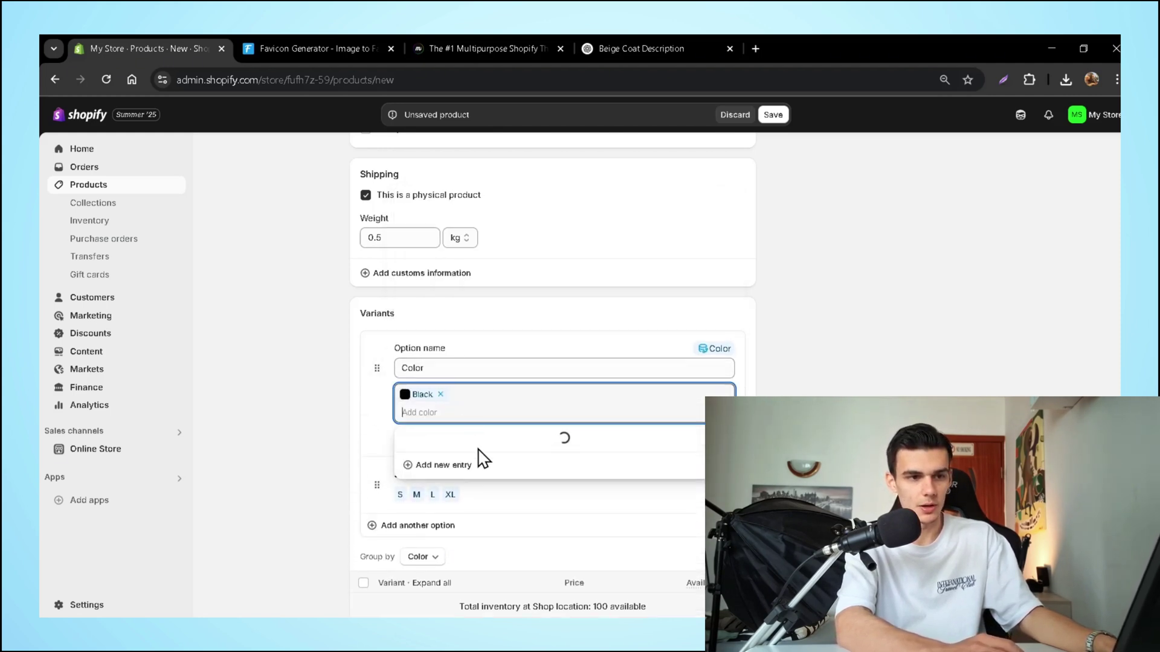
pyautogui.click(492, 321)
pyautogui.click(514, 426)
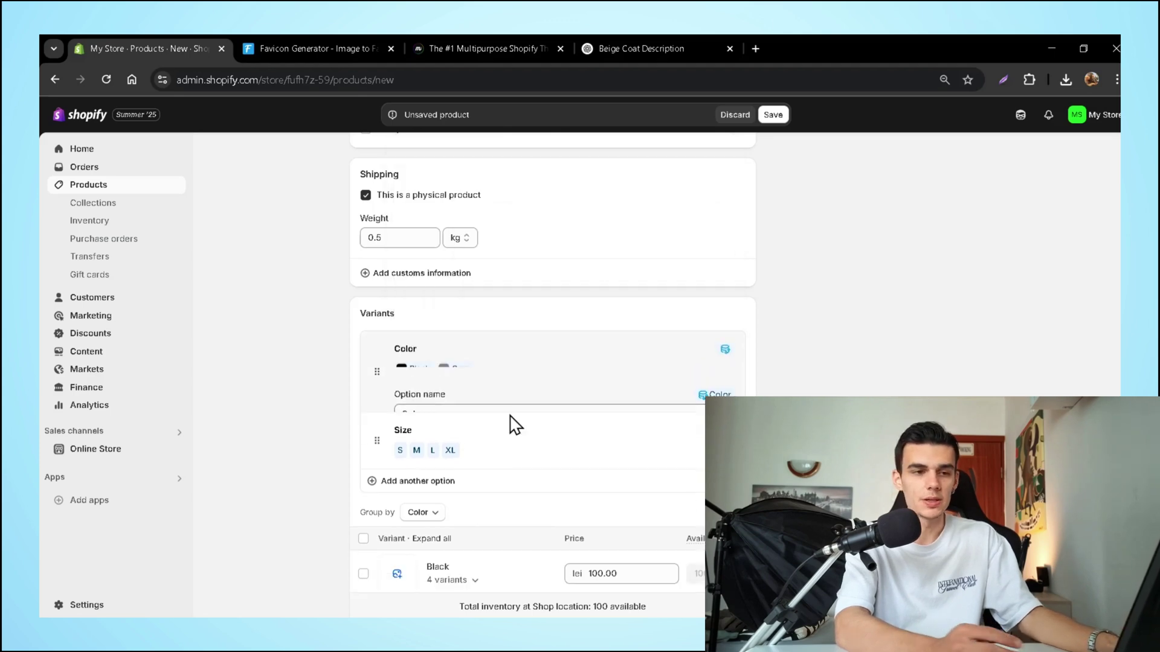
# - Check the page title and meta description in the search engine listing, and save the product
pyautogui.scroll(-2, 515, 426)
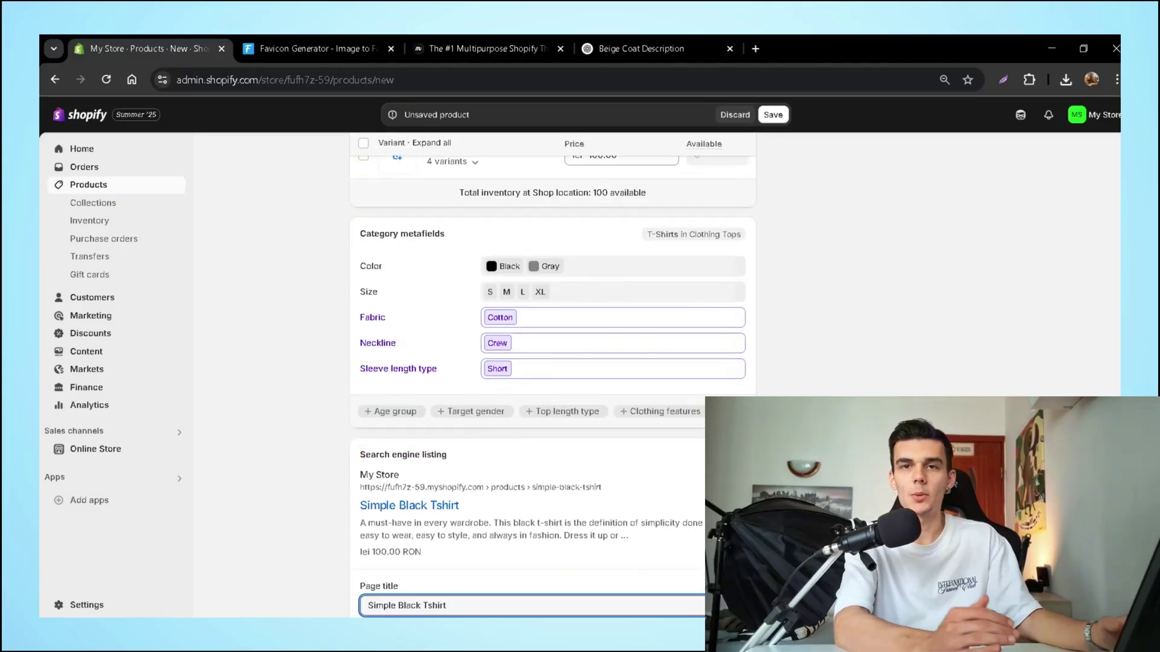
pyautogui.scroll(-3, 531, 479)
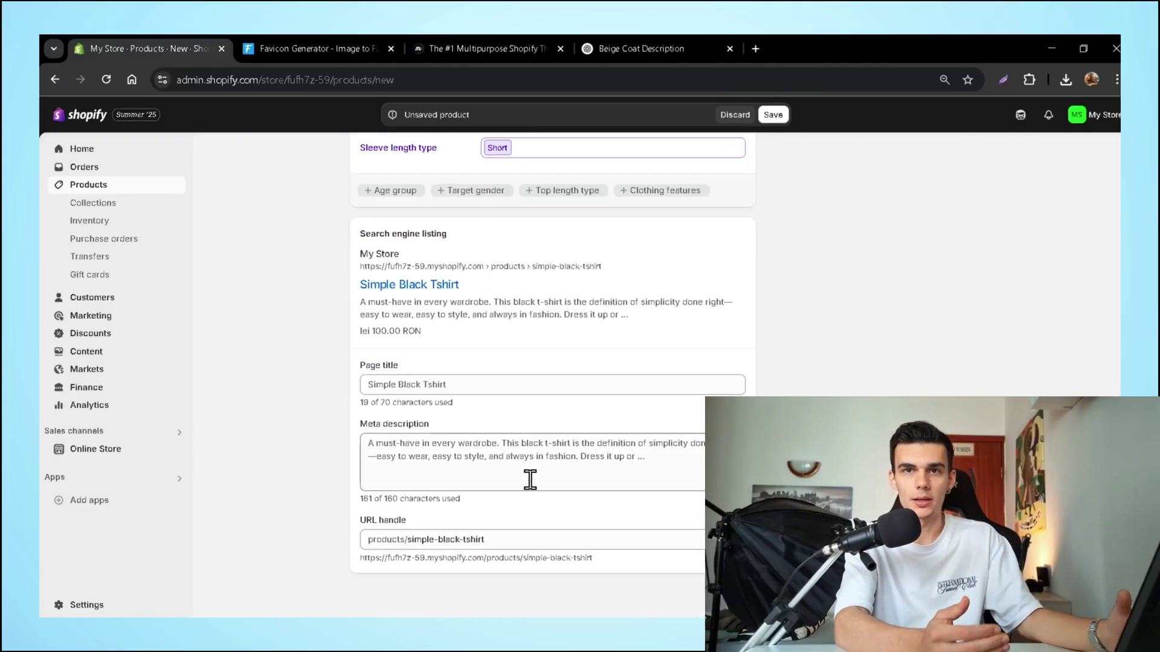
pyautogui.click(529, 447)
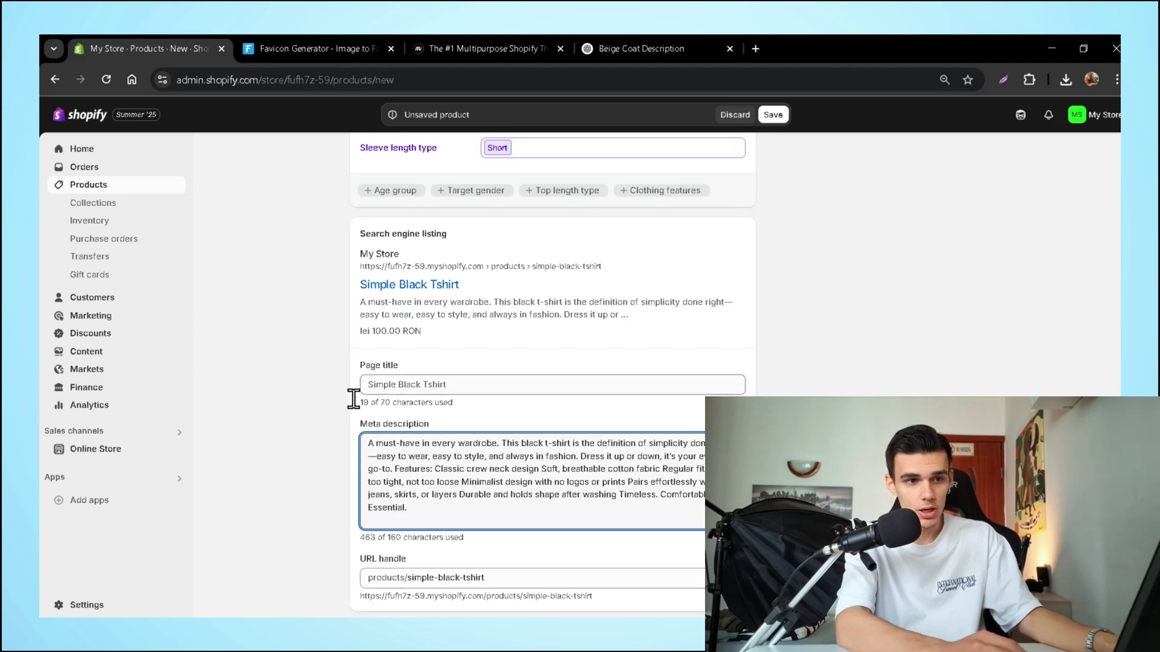
pyautogui.click(486, 384)
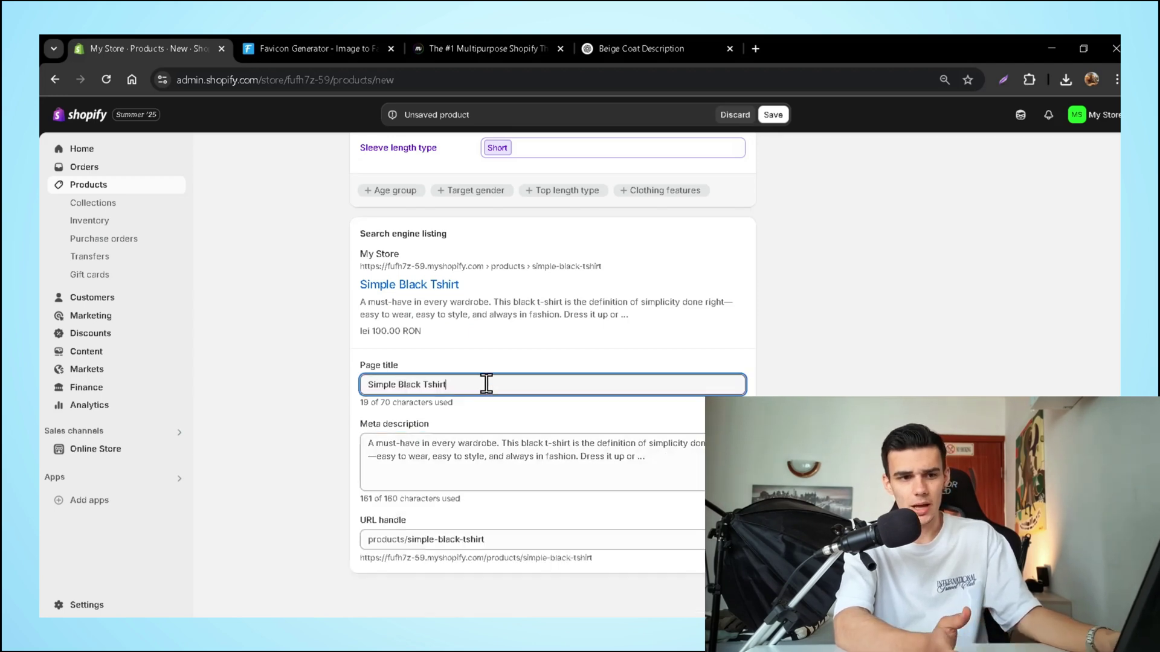
pyautogui.click(436, 444)
pyautogui.click(791, 430)
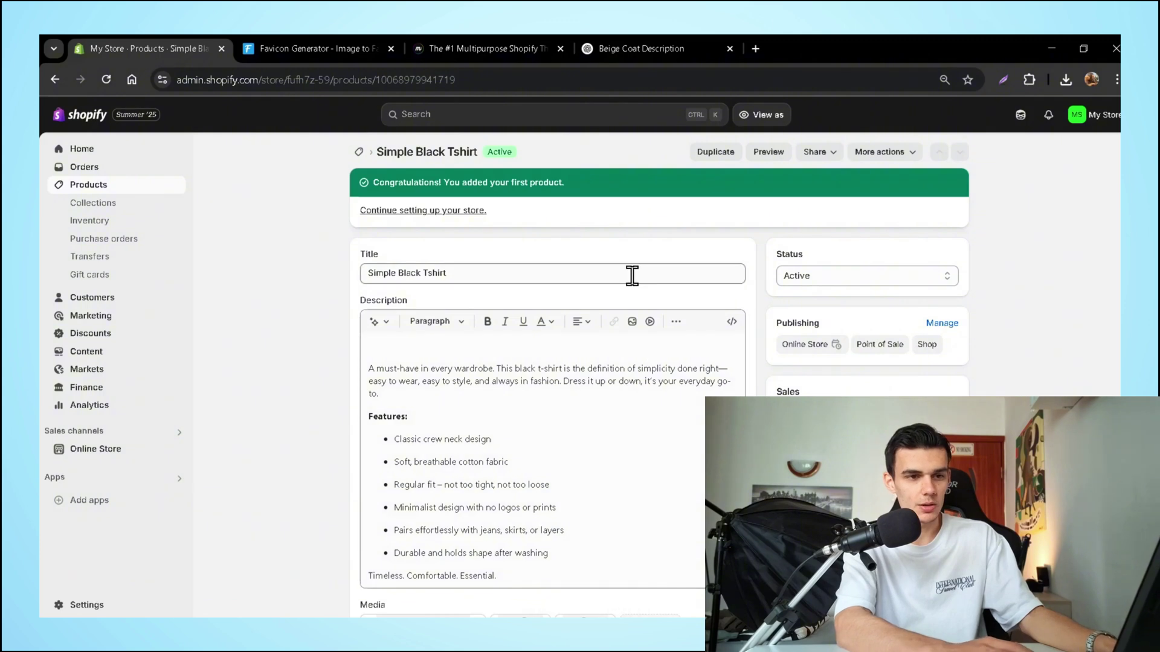
# - Start a new product collection titled "Bestselling"
pyautogui.click(141, 206)
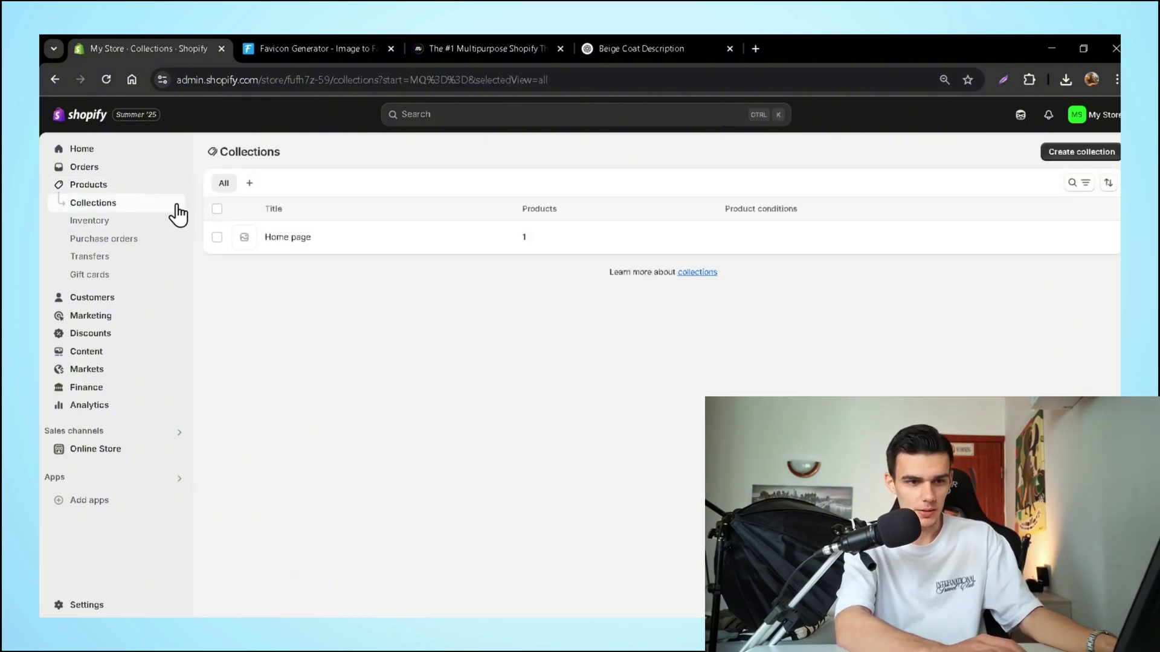
pyautogui.click(1089, 156)
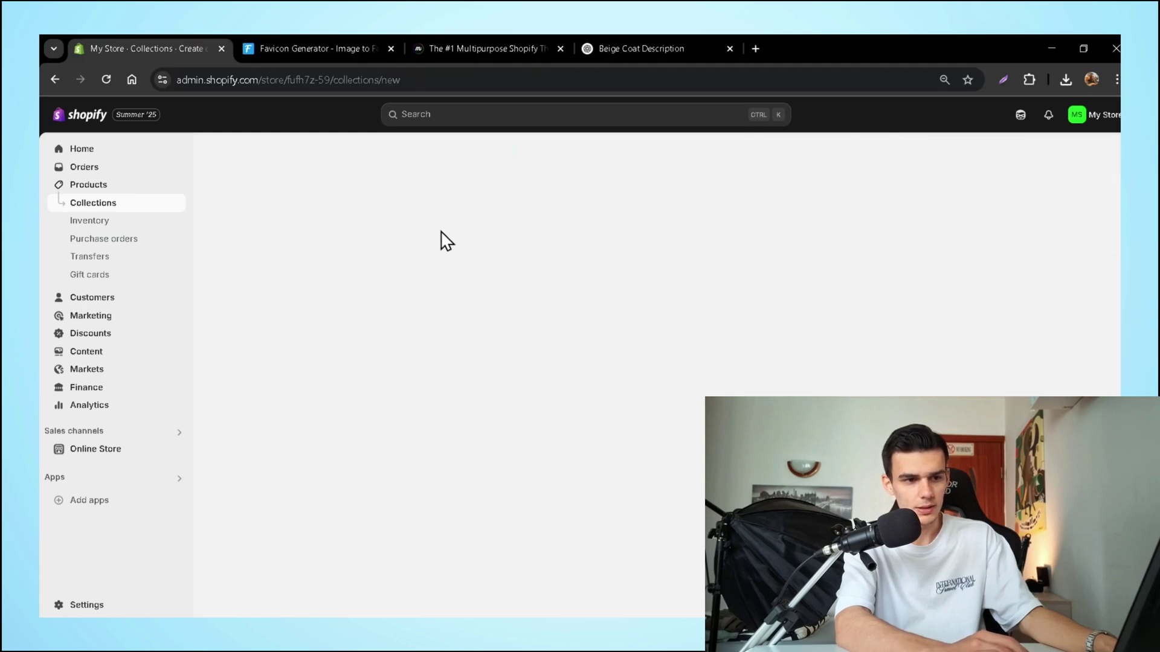
pyautogui.click(436, 203)
pyautogui.write('Bes')
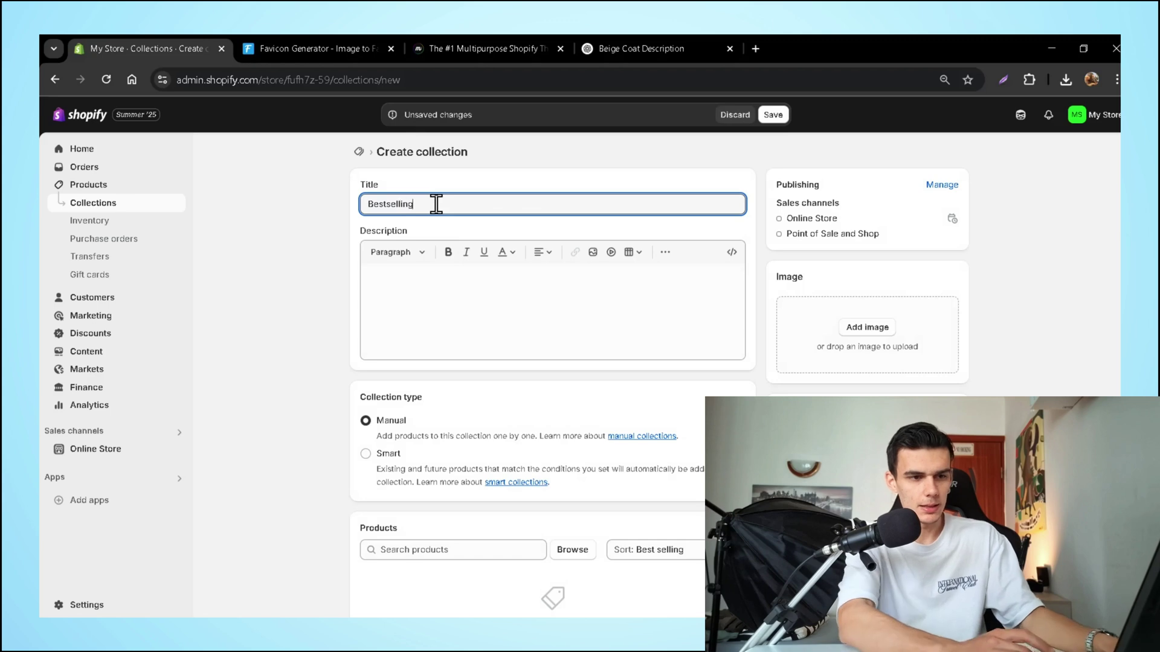
pyautogui.write('tselling')
# - Add the Simple Black Tshirt product to the manual collection
pyautogui.click(529, 302)
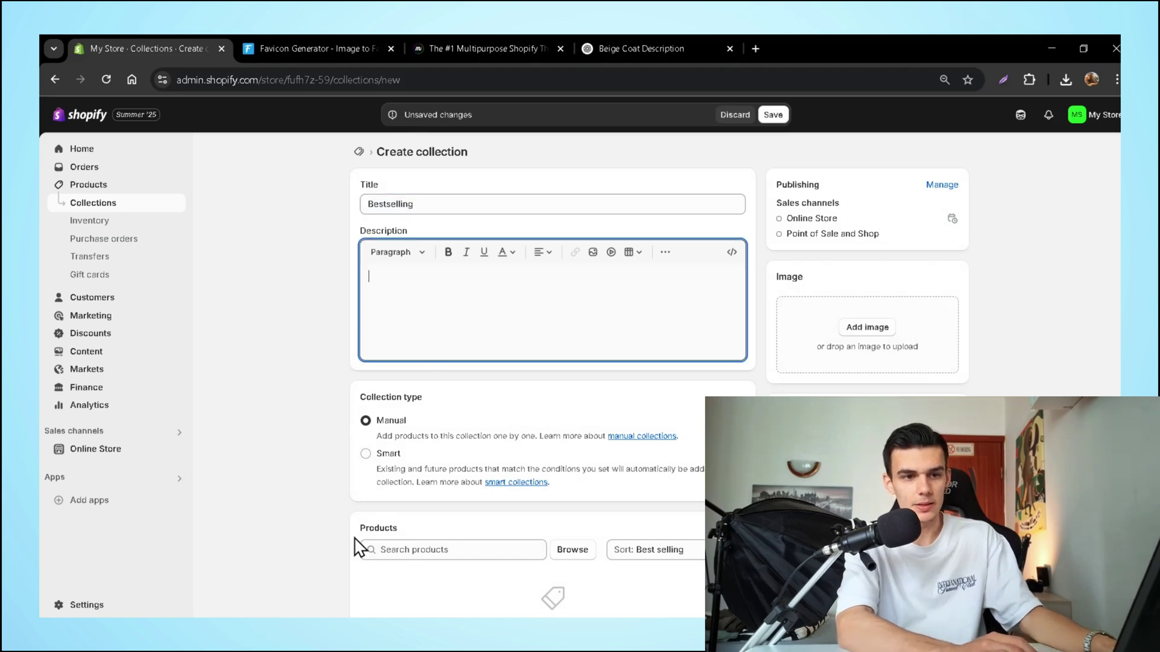
pyautogui.click(447, 542)
pyautogui.click(572, 549)
pyautogui.click(569, 309)
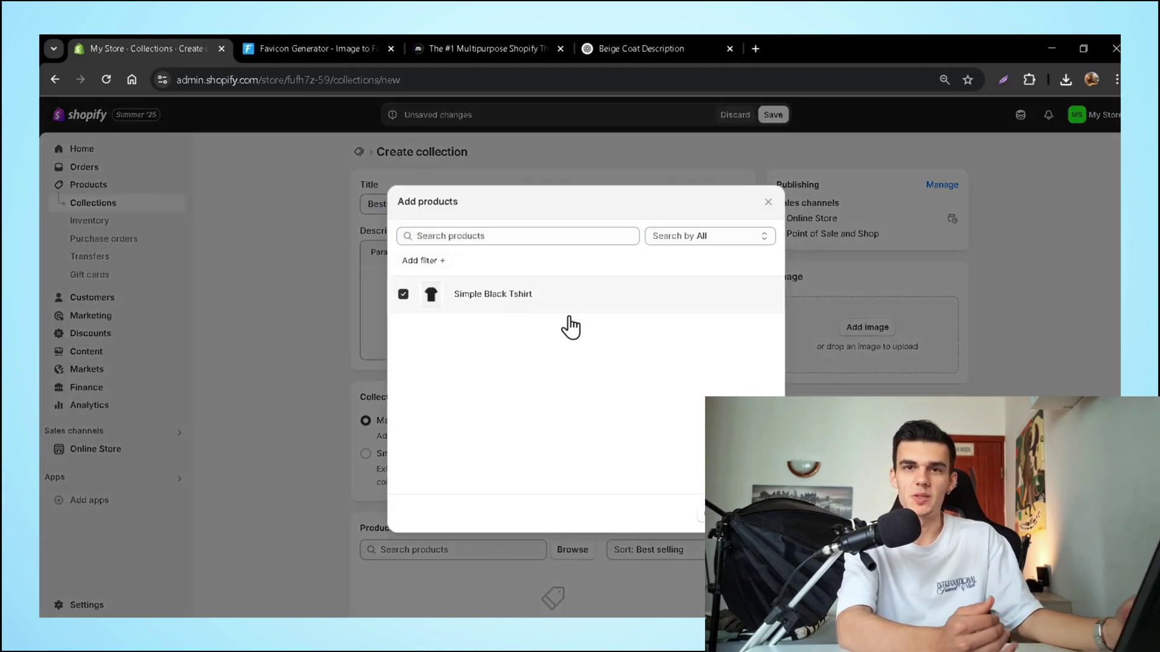
pyautogui.click(757, 514)
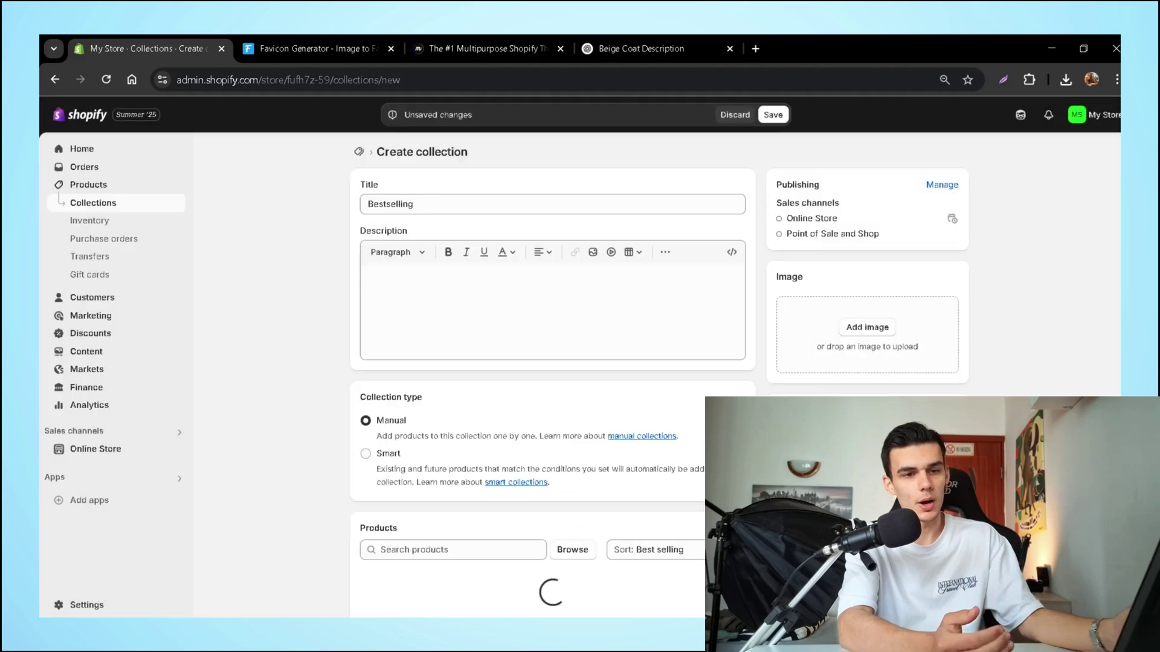
# - Set the seated model photo in the black T-shirt as the Bestselling collection's image and save the collection
pyautogui.click(881, 334)
pyautogui.click(450, 384)
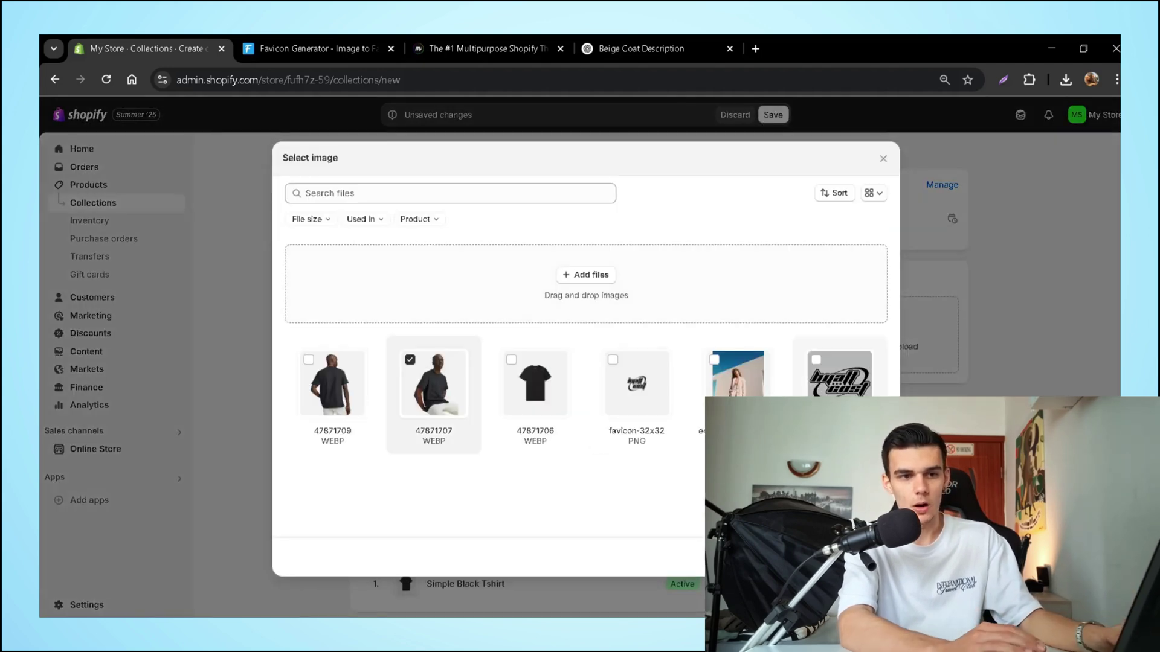
pyautogui.click(738, 381)
pyautogui.click(415, 390)
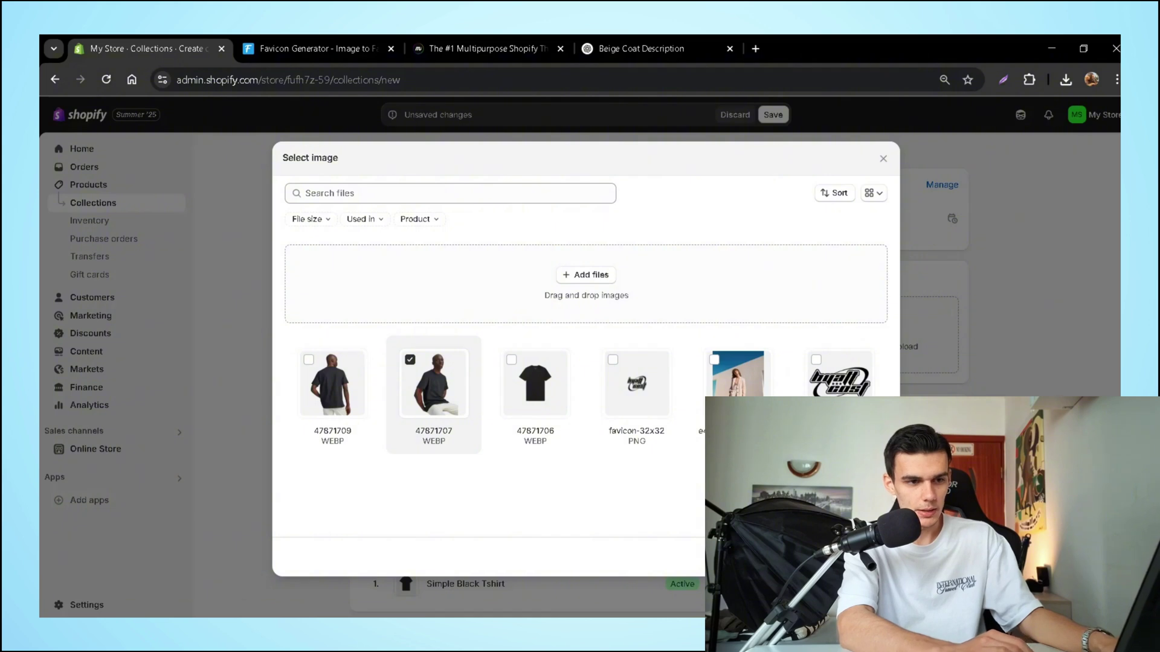
pyautogui.click(872, 557)
pyautogui.scroll(-3, 1006, 376)
pyautogui.click(948, 396)
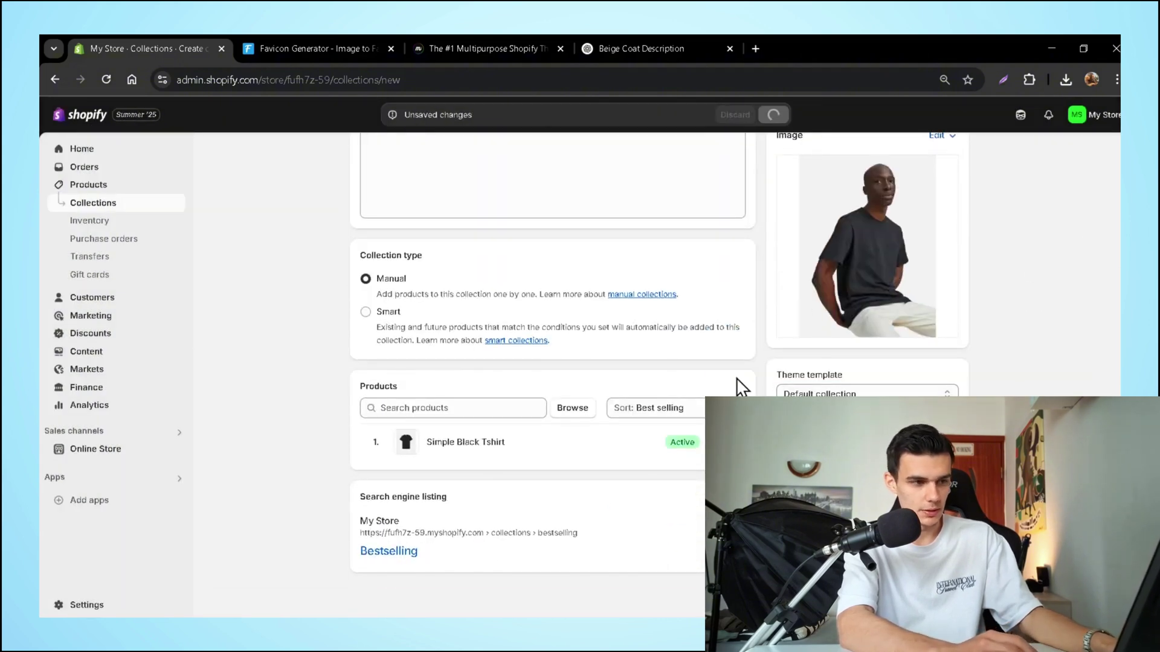
# - Open the materia-fashion-1-0-0-4 theme for customization and check the product shown under the home page's Bestselling tab
pyautogui.click(109, 448)
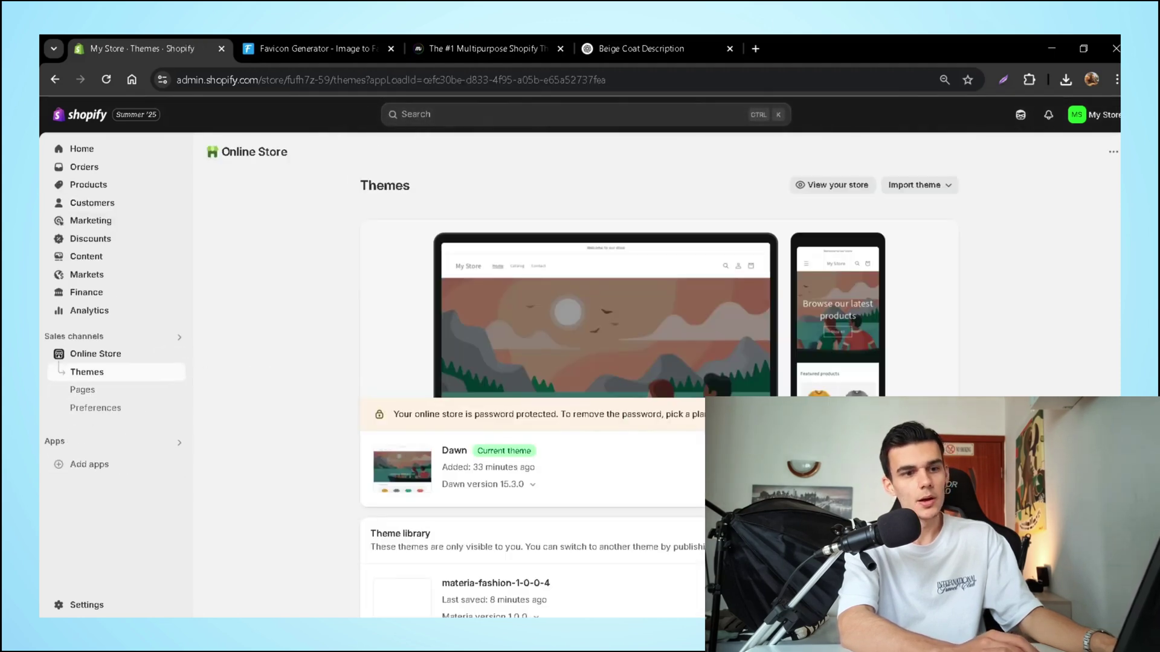
pyautogui.click(919, 600)
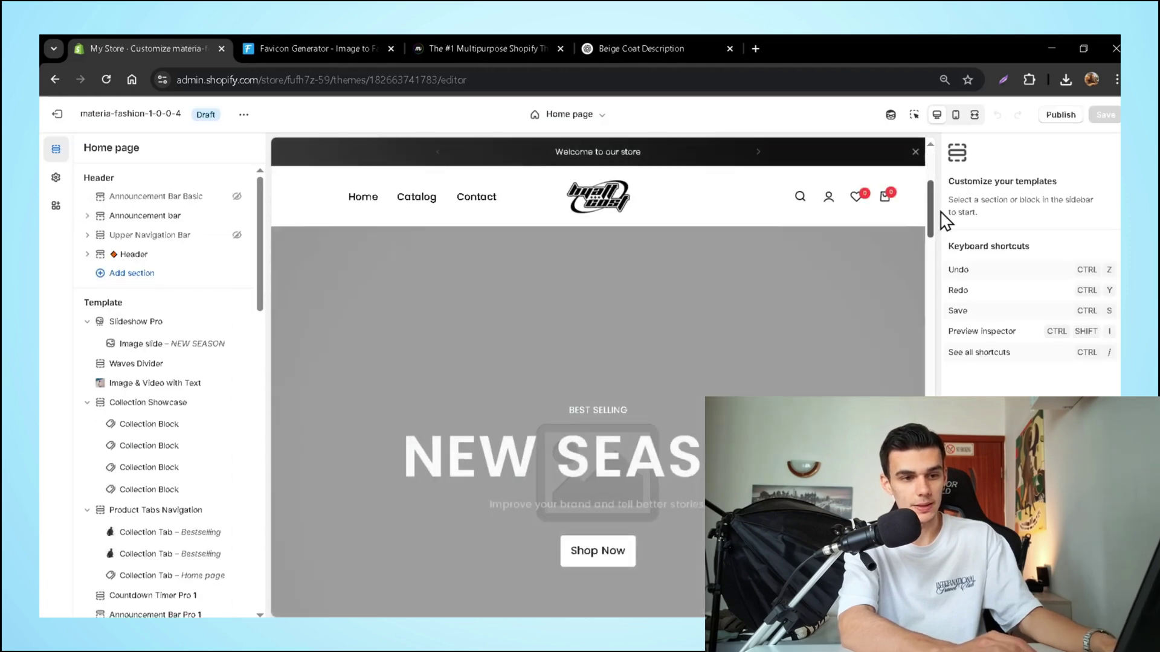
pyautogui.scroll(-5, 622, 372)
pyautogui.scroll(-3, 622, 372)
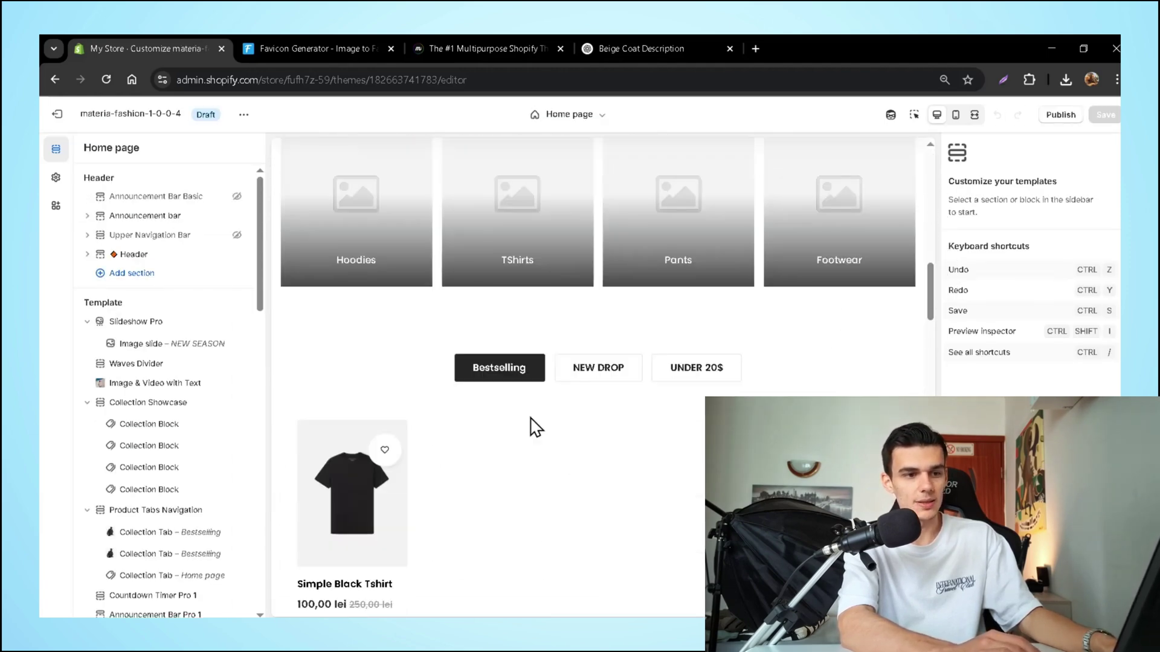
pyautogui.moveTo(332, 549)
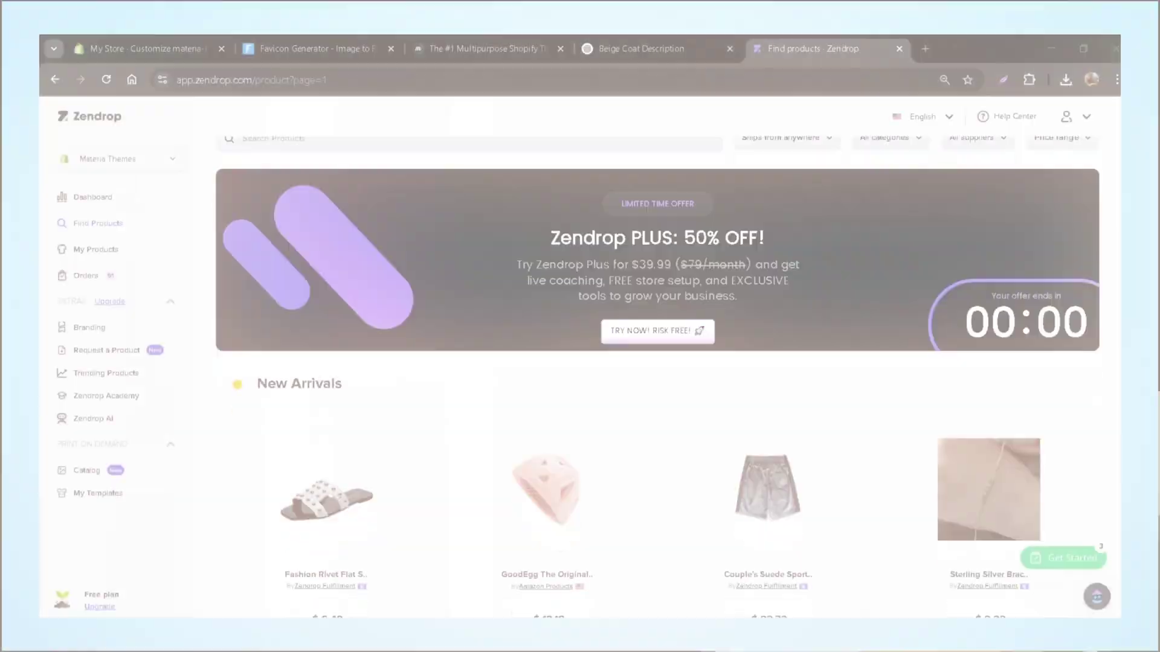
# - Switch to Zendrop and browse the product catalog starting from New Arrivals
pyautogui.scroll(-4, 631, 375)
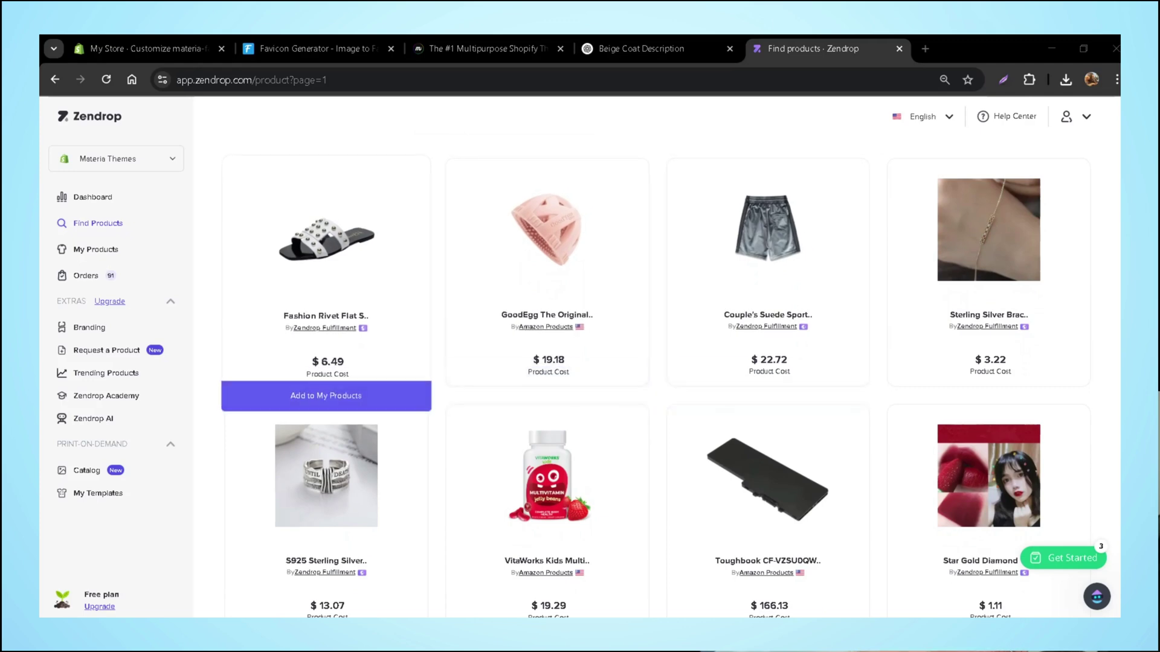
pyautogui.scroll(-4, 547, 483)
pyautogui.scroll(-9, 548, 513)
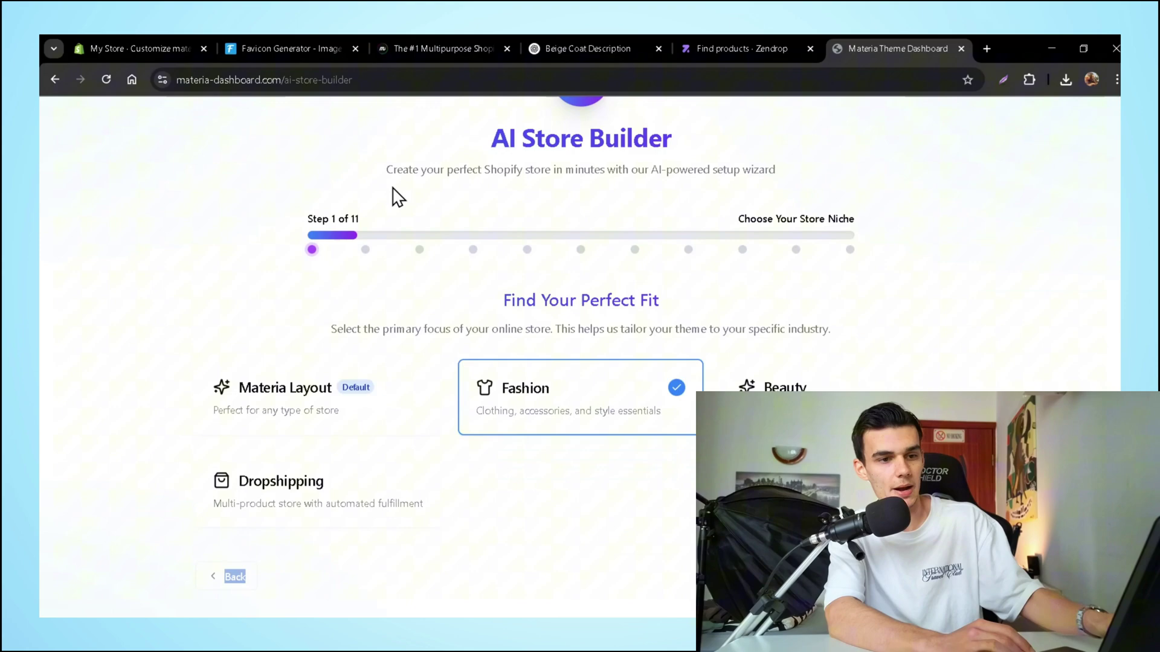
# - In Materia's AI Store Builder, choose the Fashion niche and continue to the store type question
pyautogui.scroll(3, 397, 196)
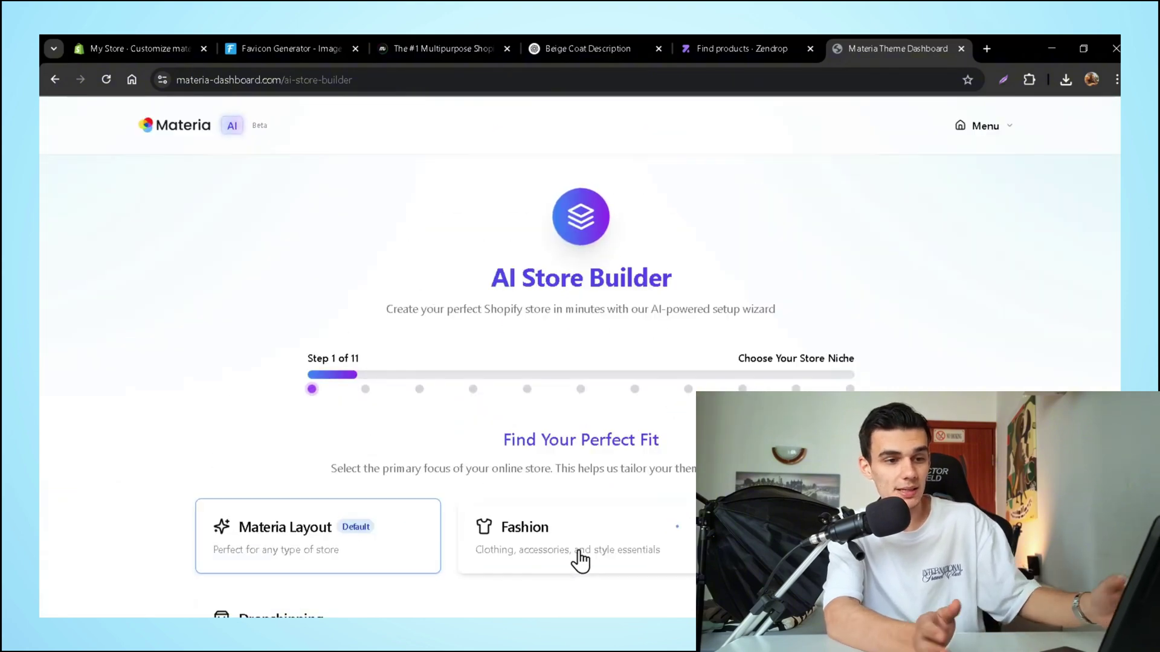
pyautogui.click(578, 553)
pyautogui.scroll(-4, 579, 553)
pyautogui.click(928, 475)
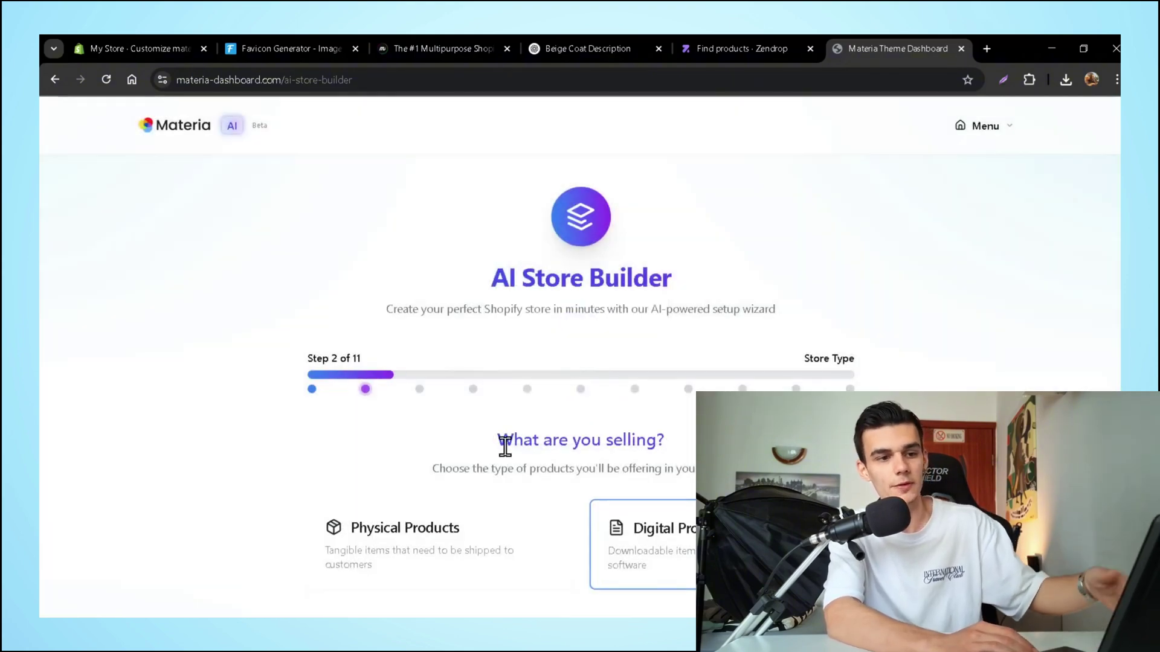
# - Choose Physical Products as the store type and continue with the multiple-product store structure
pyautogui.scroll(-2, 504, 445)
pyautogui.click(466, 465)
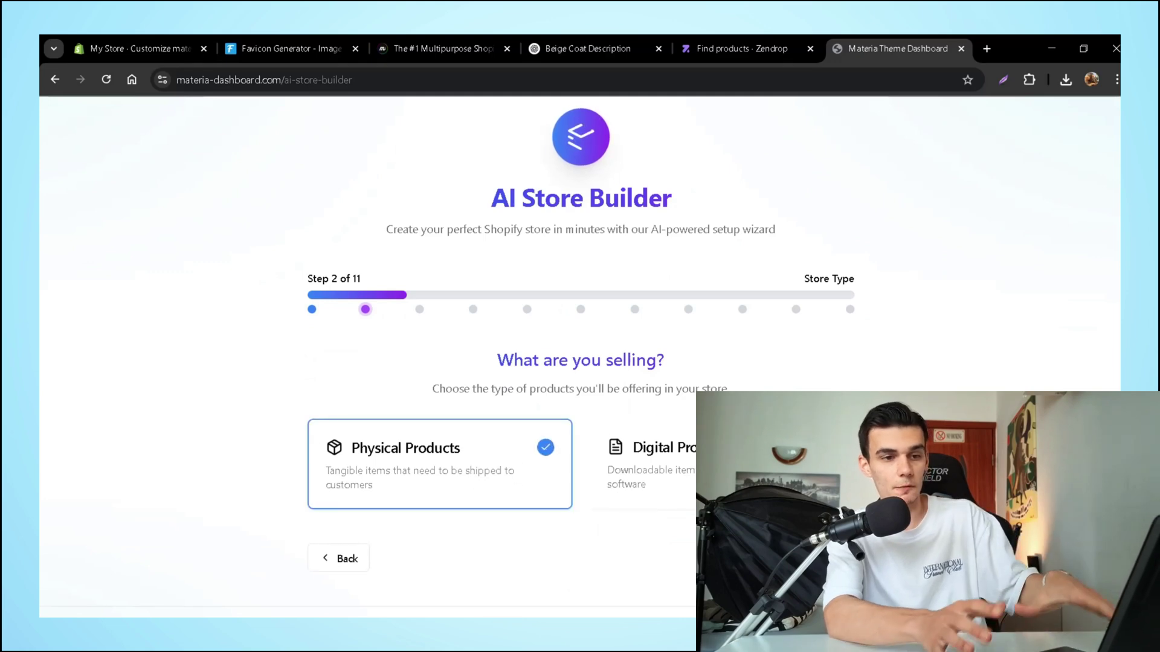
pyautogui.scroll(-4, 809, 471)
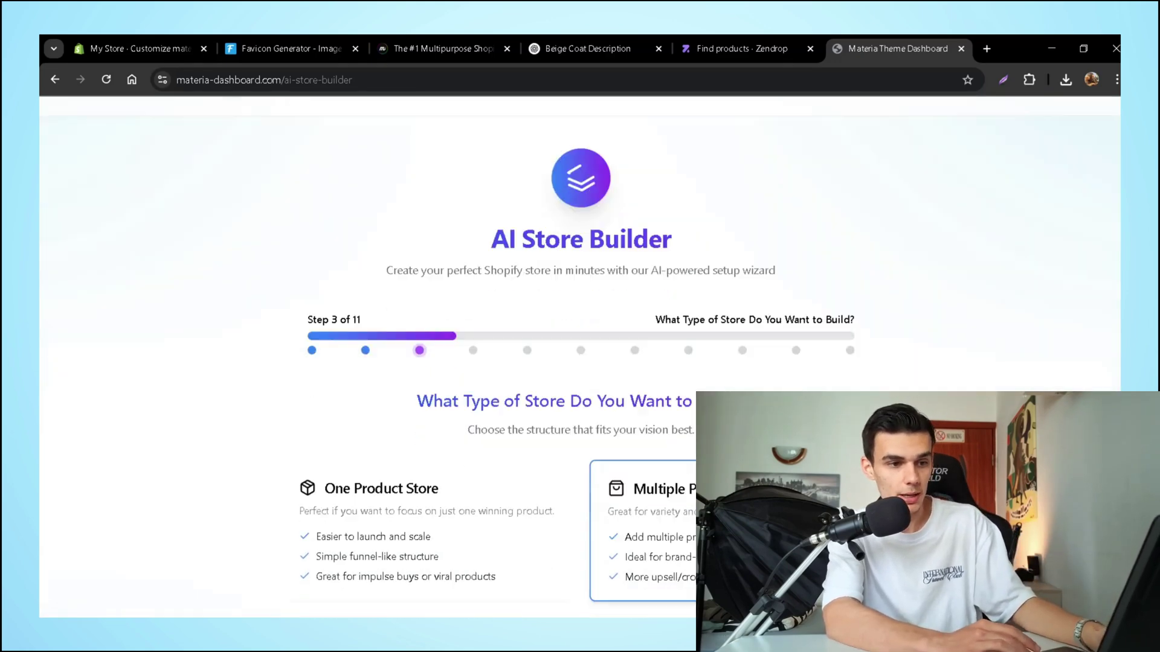
pyautogui.click(829, 466)
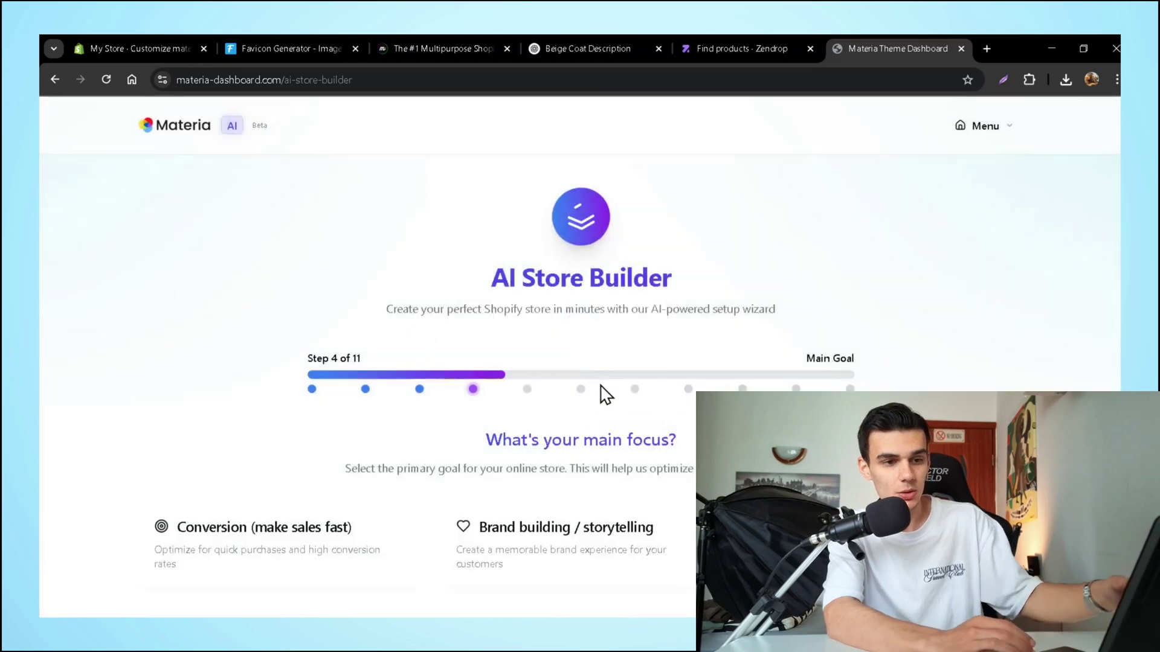
# - Choose Brand building / storytelling as the store's main focus and continue to the Shopify account stage
pyautogui.scroll(-3, 603, 393)
pyautogui.click(590, 445)
pyautogui.scroll(-3, 589, 530)
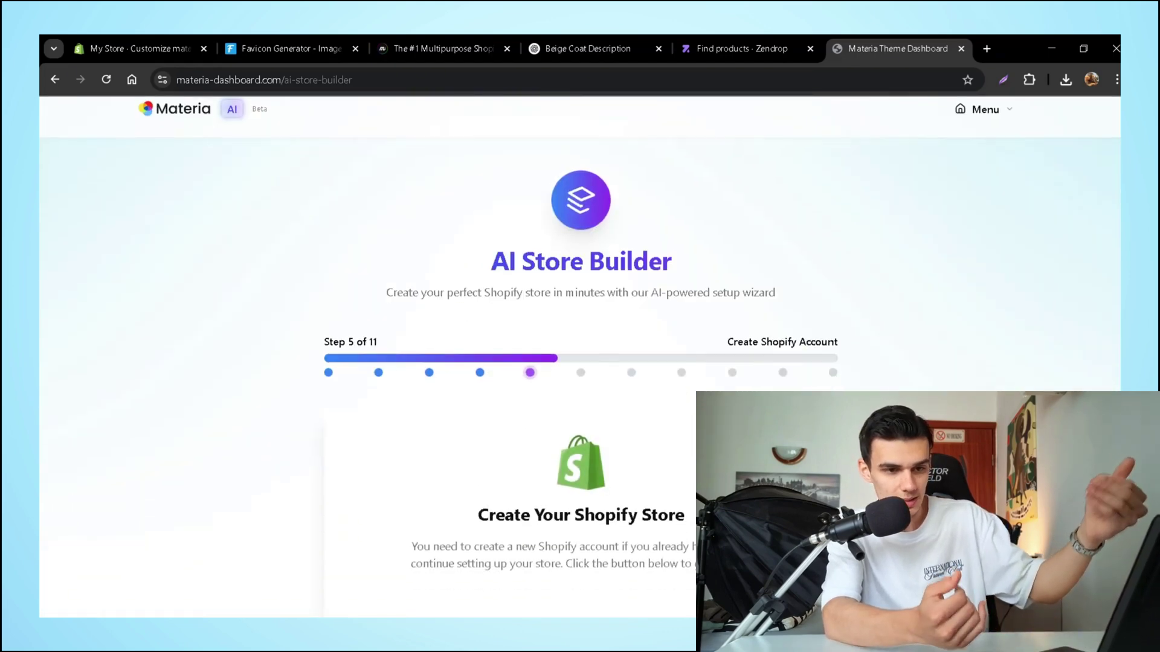
# - Fill in the owner's email address for creating the Shopify store
pyautogui.scroll(-1, 589, 513)
pyautogui.click(597, 524)
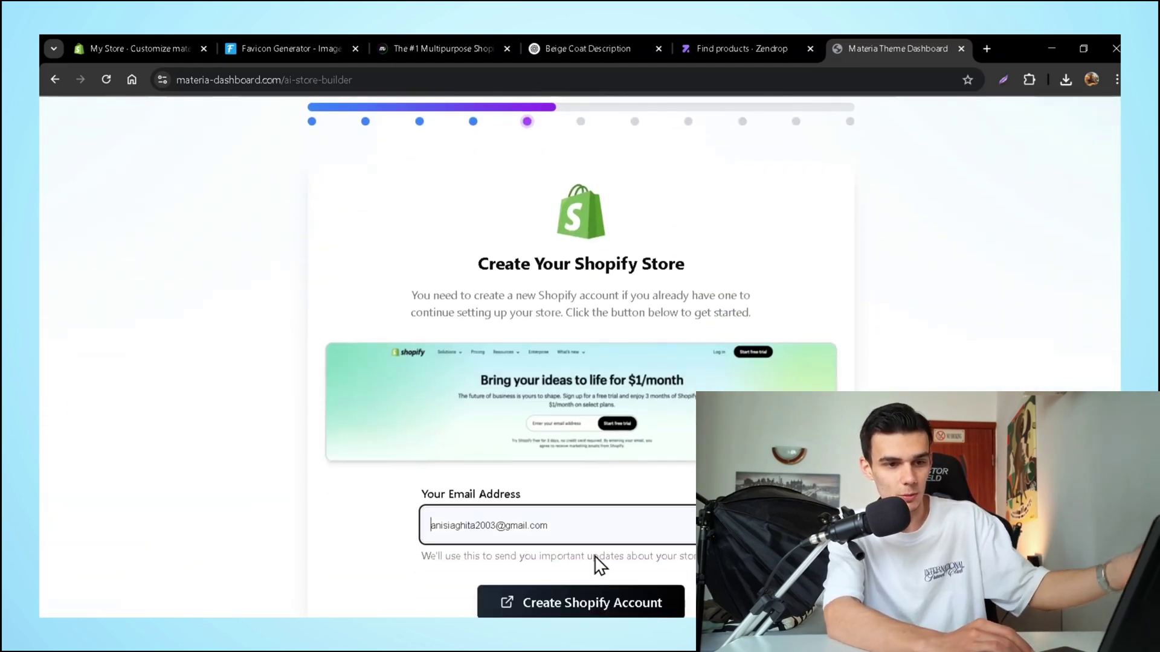
pyautogui.write('a')
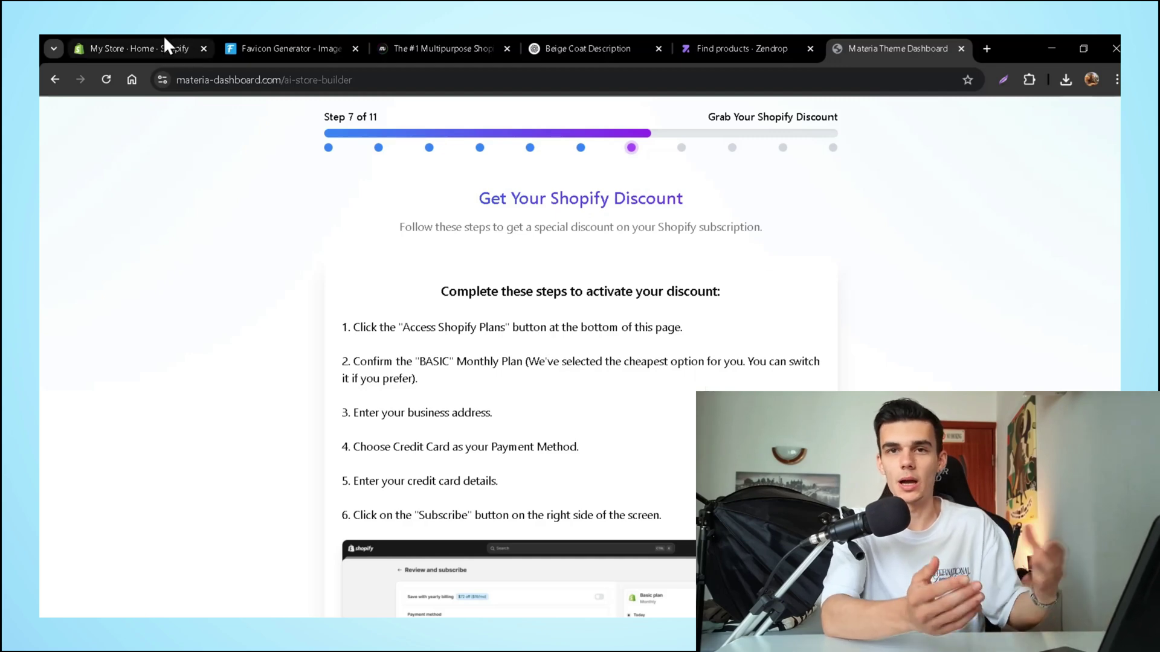
# - Switch back to the Shopify admin and view the online store's list of pages
pyautogui.click(163, 48)
pyautogui.click(112, 356)
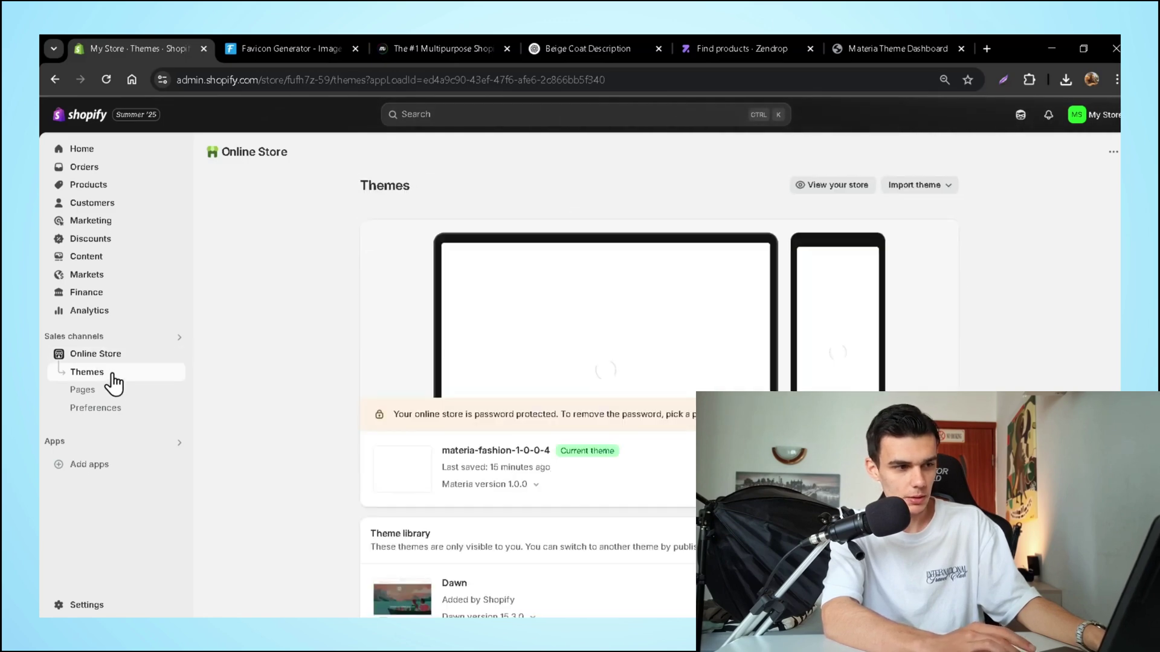
pyautogui.click(118, 398)
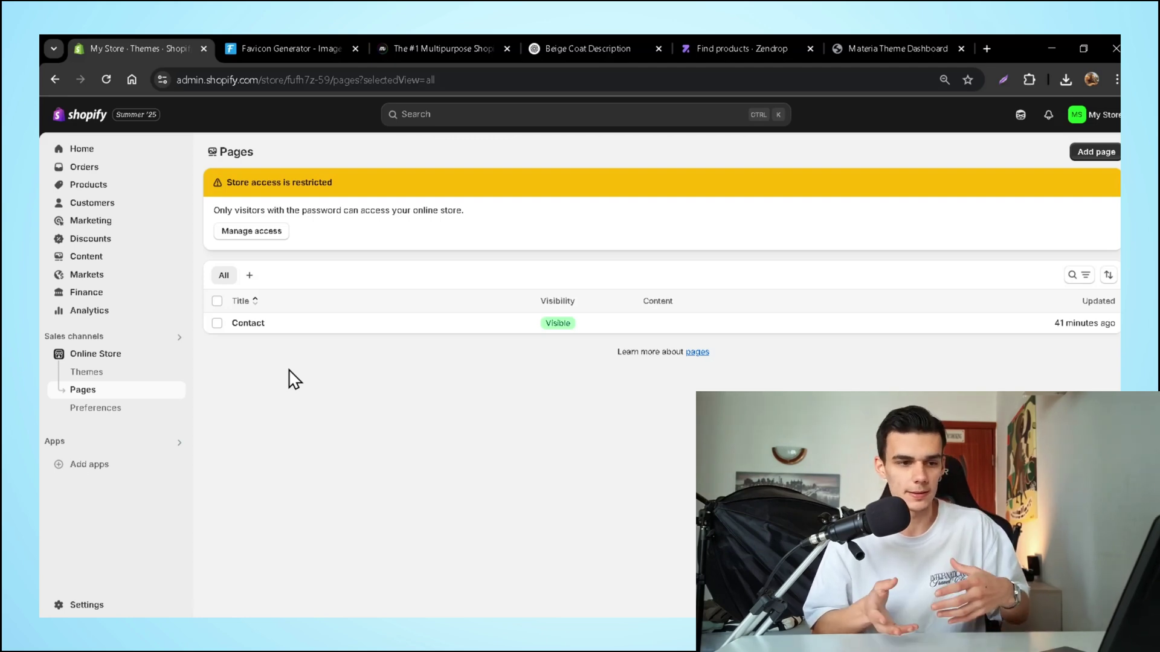
# - Open the live materia-fashion-1-0-0-4 theme for customization and start a new page template
pyautogui.click(143, 359)
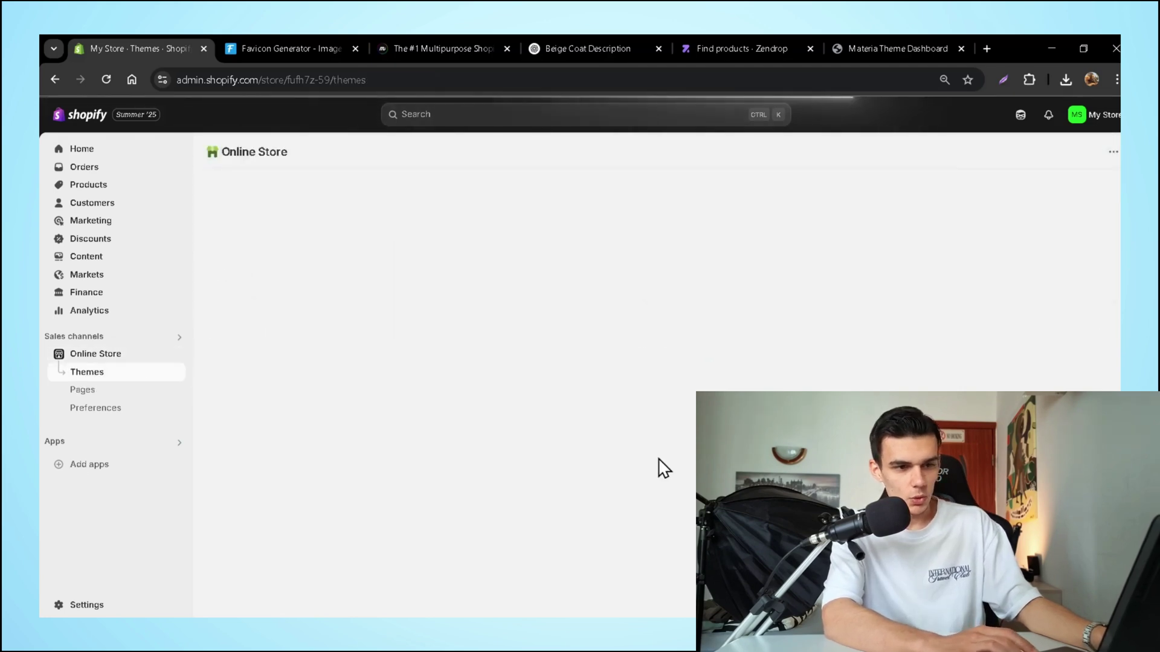
pyautogui.click(930, 468)
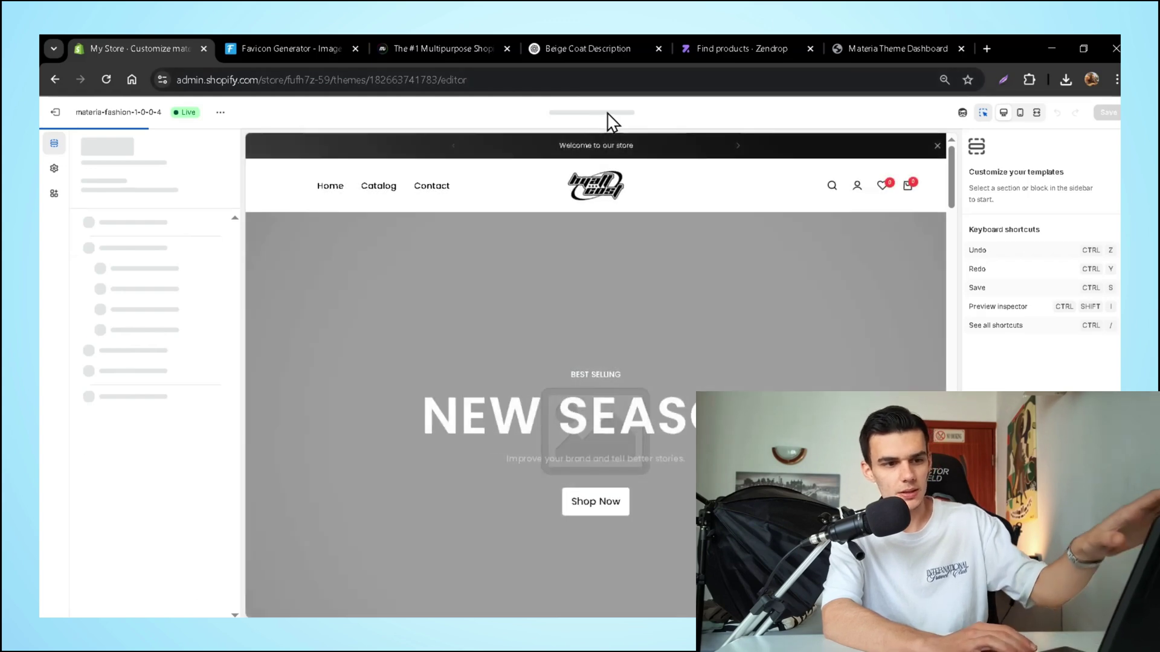
pyautogui.click(608, 114)
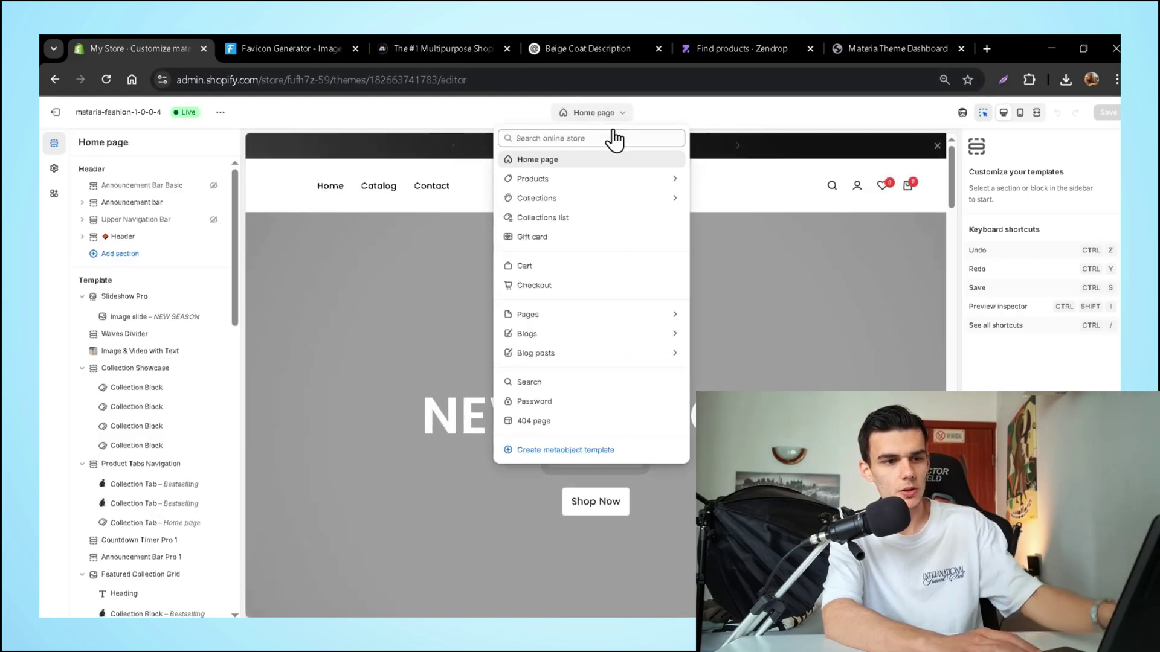
pyautogui.click(648, 320)
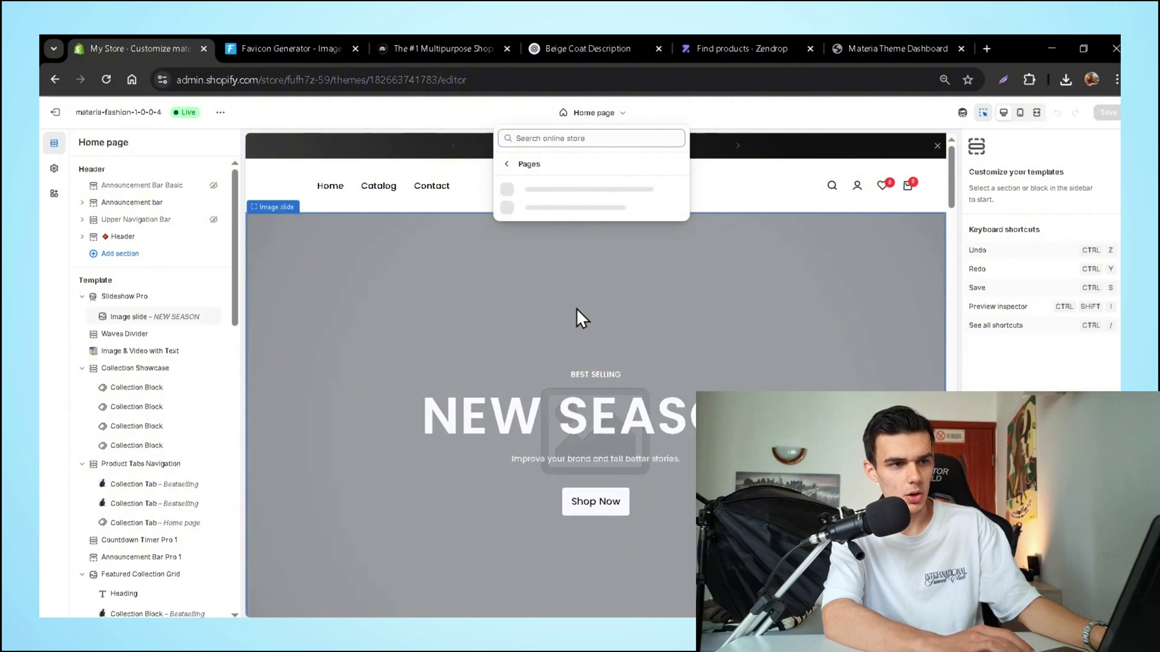
pyautogui.click(612, 434)
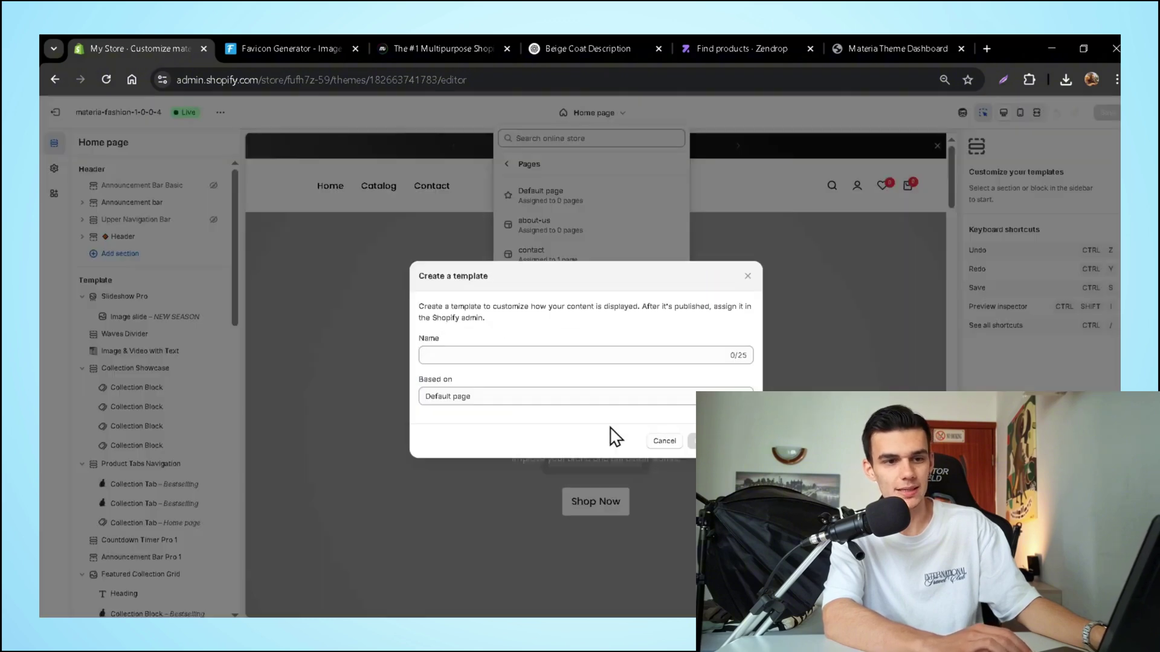
# - Create the page template faq-4, basing it on the theme's prebuilt FAQ layout instead of Default page
pyautogui.click(557, 347)
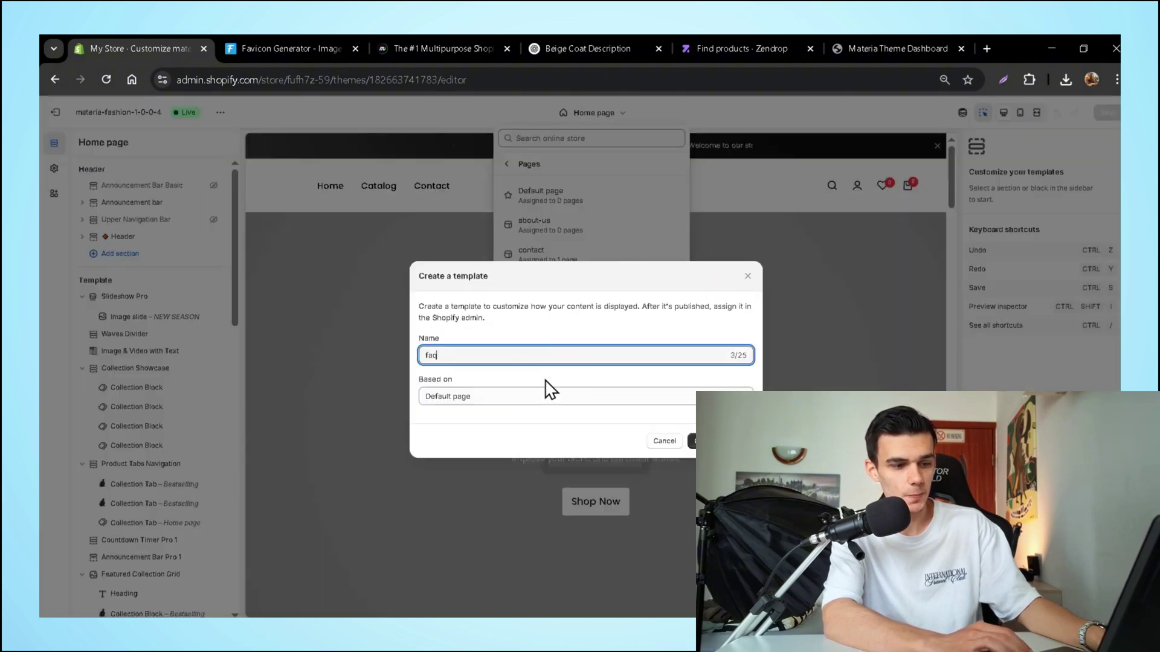
pyautogui.click(555, 399)
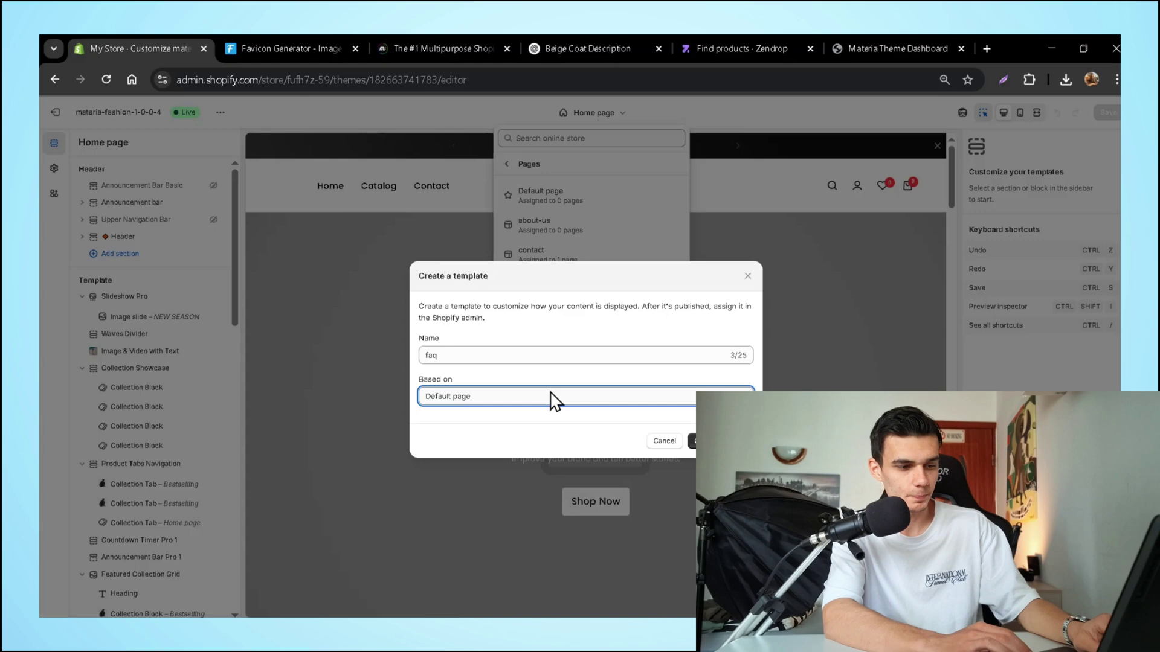
pyautogui.click(524, 465)
pyautogui.click(719, 441)
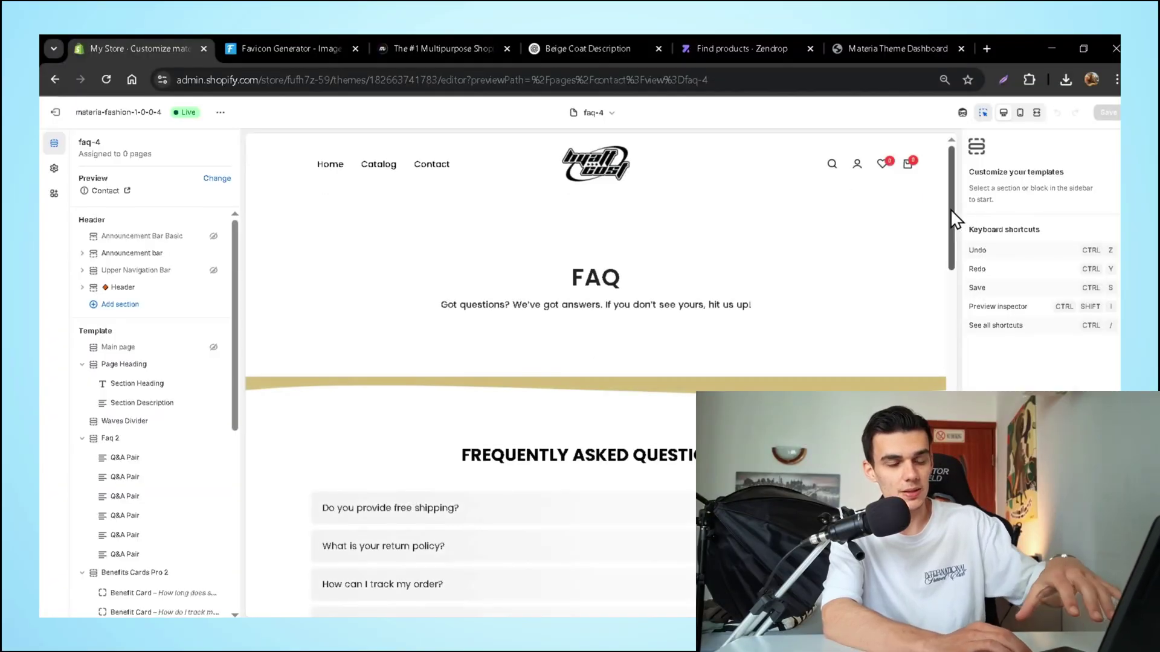
# - Examine the FAQ template's preview, including its question list, benefit cards and contact form
pyautogui.moveTo(953, 217); pyautogui.dragTo(958, 264)
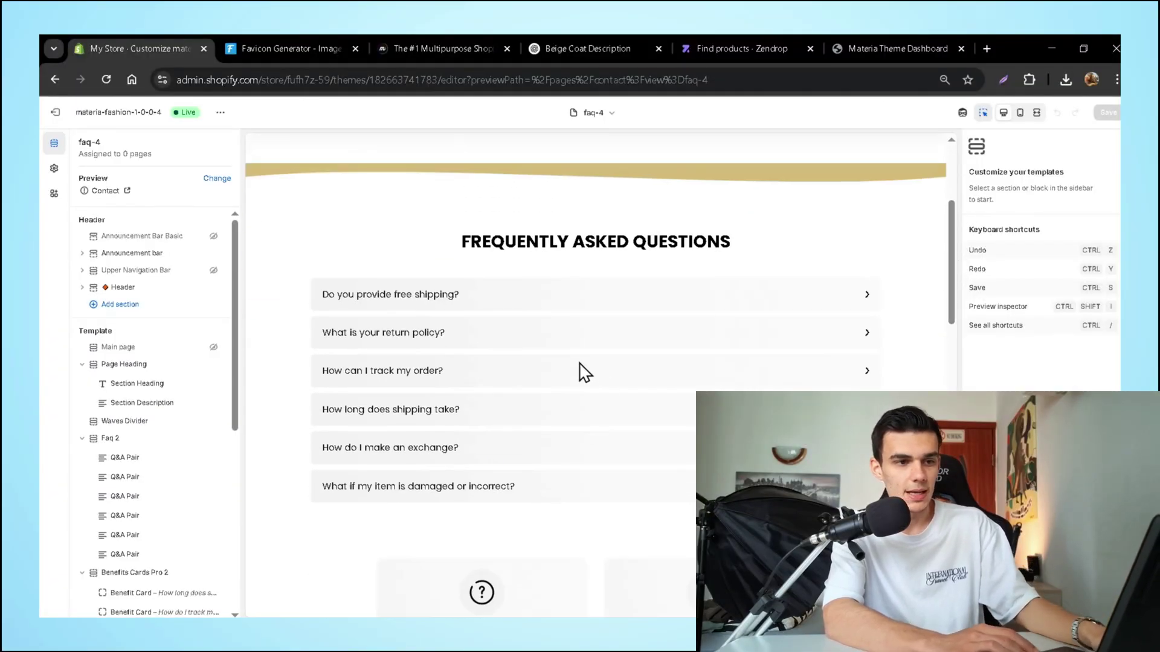
pyautogui.scroll(-1, 592, 314)
pyautogui.scroll(-7, 586, 329)
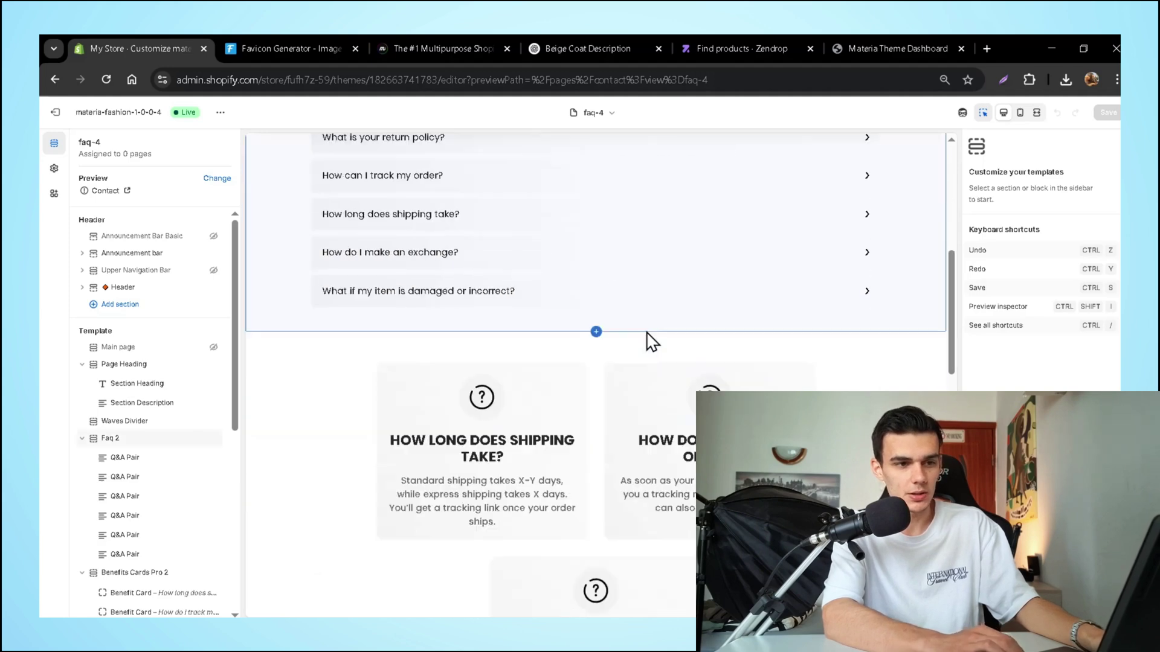
pyautogui.scroll(2, 732, 357)
pyautogui.scroll(-6, 713, 318)
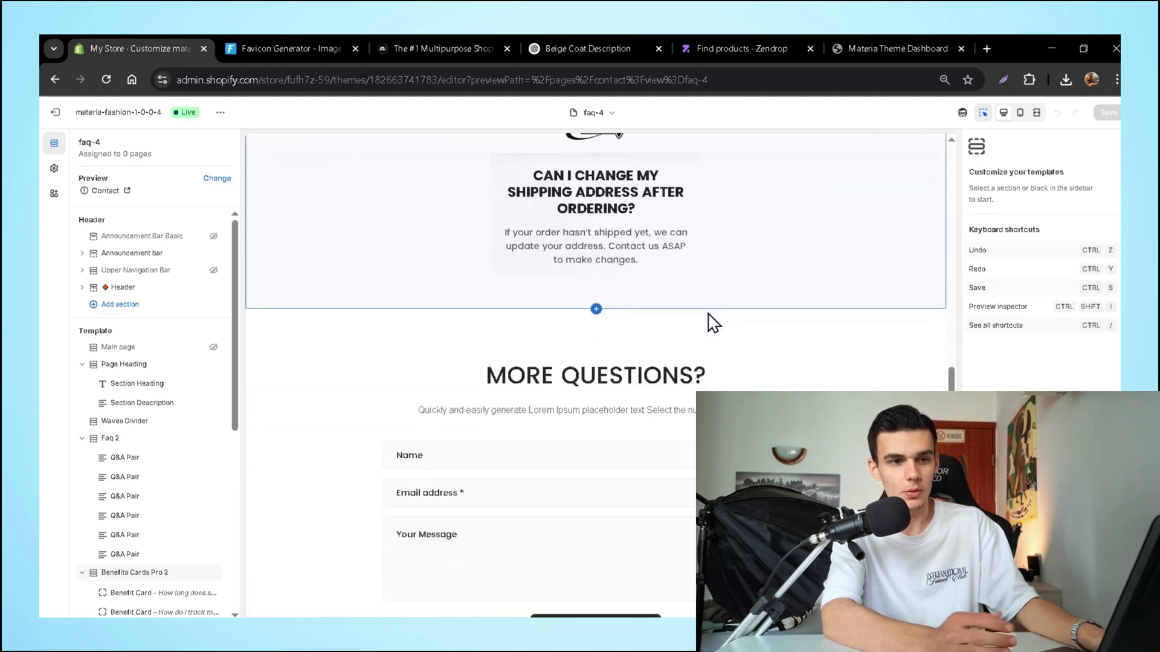
pyautogui.scroll(-2, 706, 355)
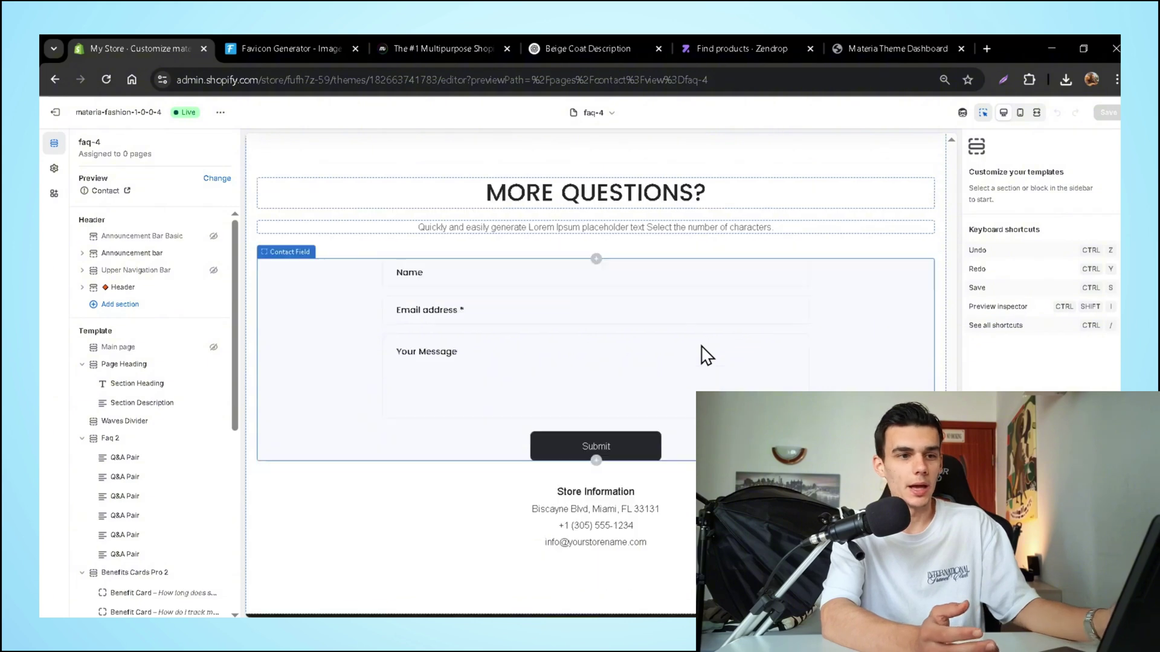
pyautogui.scroll(2, 707, 357)
pyautogui.scroll(1, 707, 356)
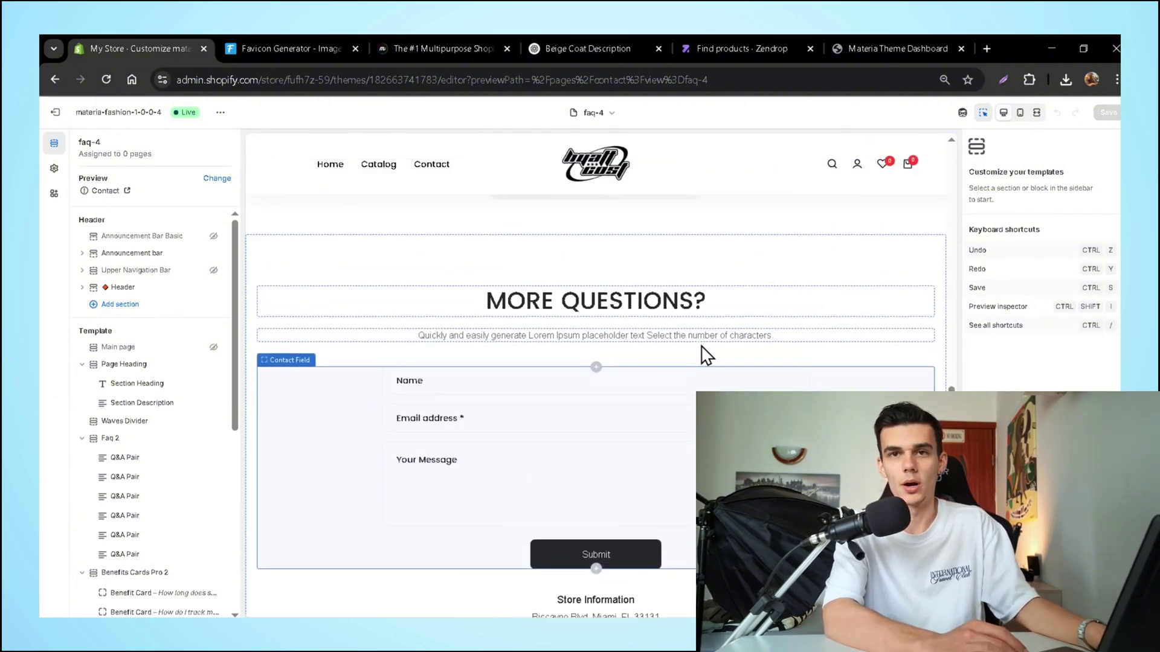
# - Turn off the preview inspector and look through the sections and blocks of the FAQ template
pyautogui.click(982, 112)
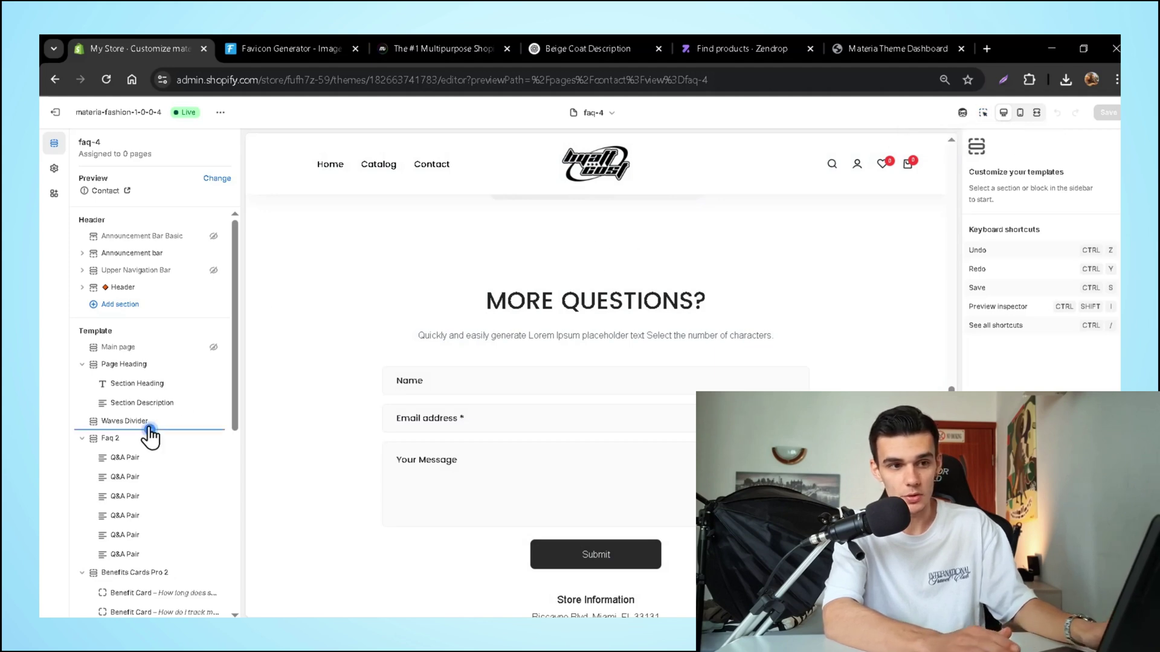
pyautogui.scroll(-3, 149, 435)
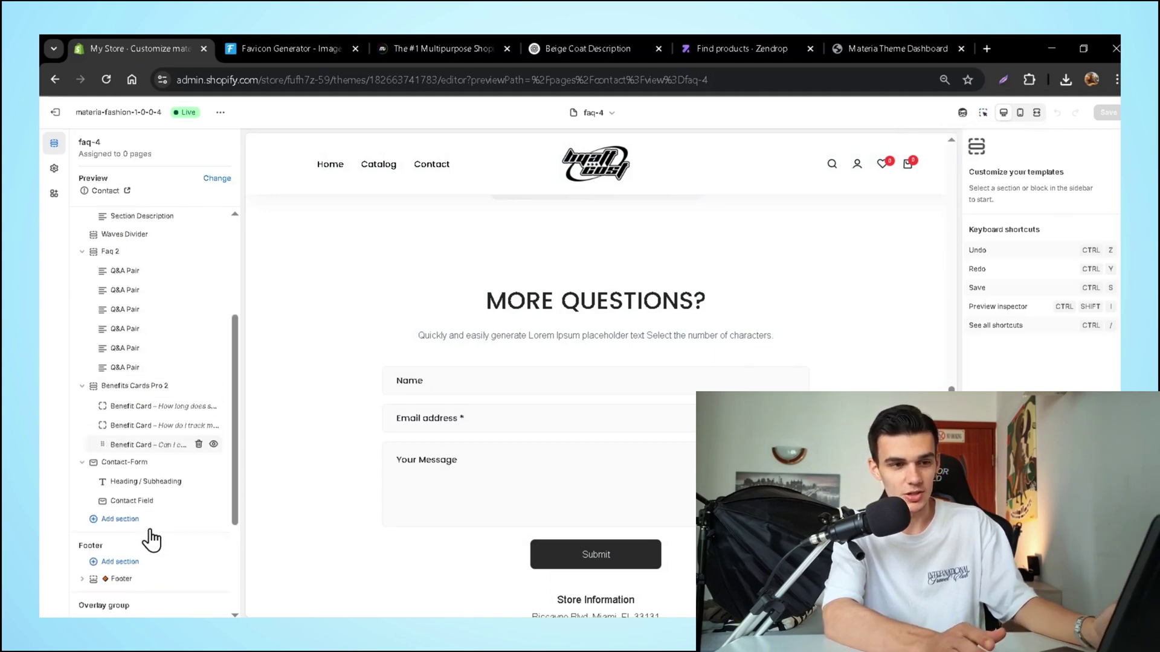
pyautogui.scroll(-2, 149, 537)
pyautogui.scroll(5, 150, 537)
pyautogui.scroll(3, 399, 440)
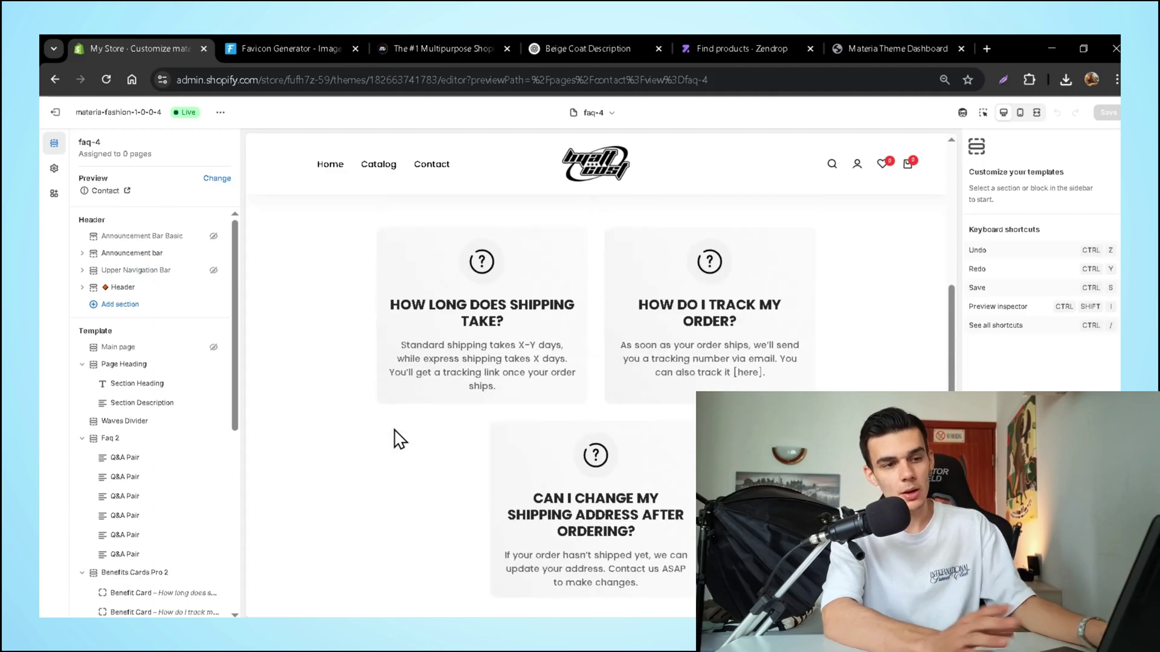
# - Leave the theme editor and add a store page titled Faq, choosing its template and setting its visibility to Visible
pyautogui.scroll(5, 399, 439)
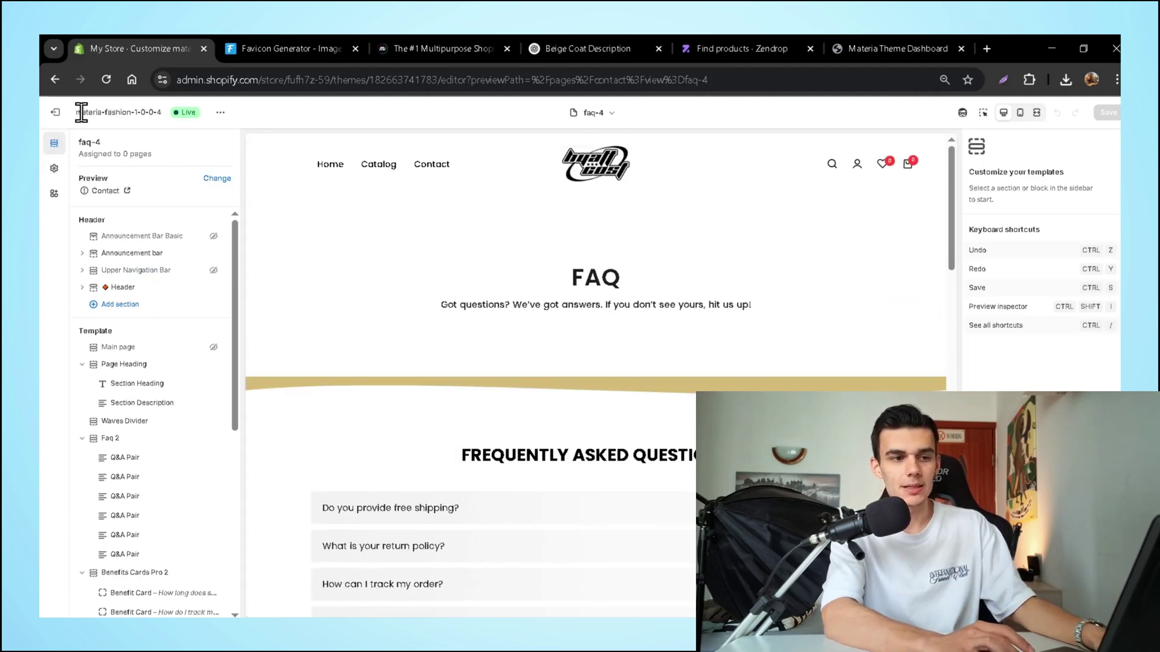
pyautogui.click(54, 112)
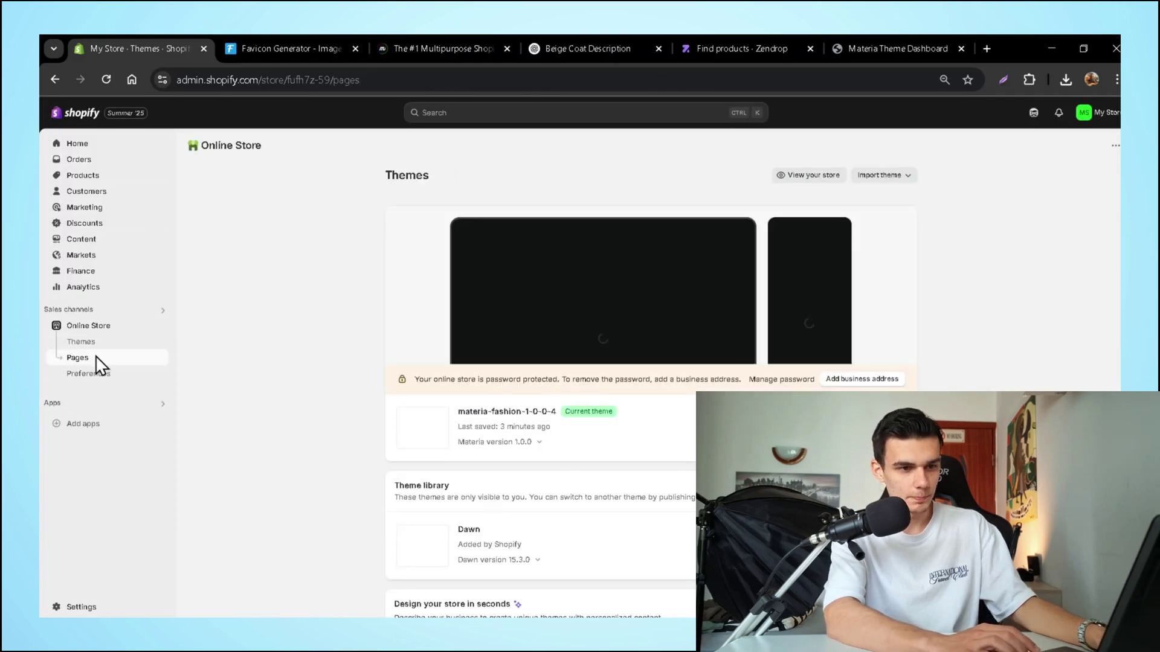
pyautogui.click(95, 356)
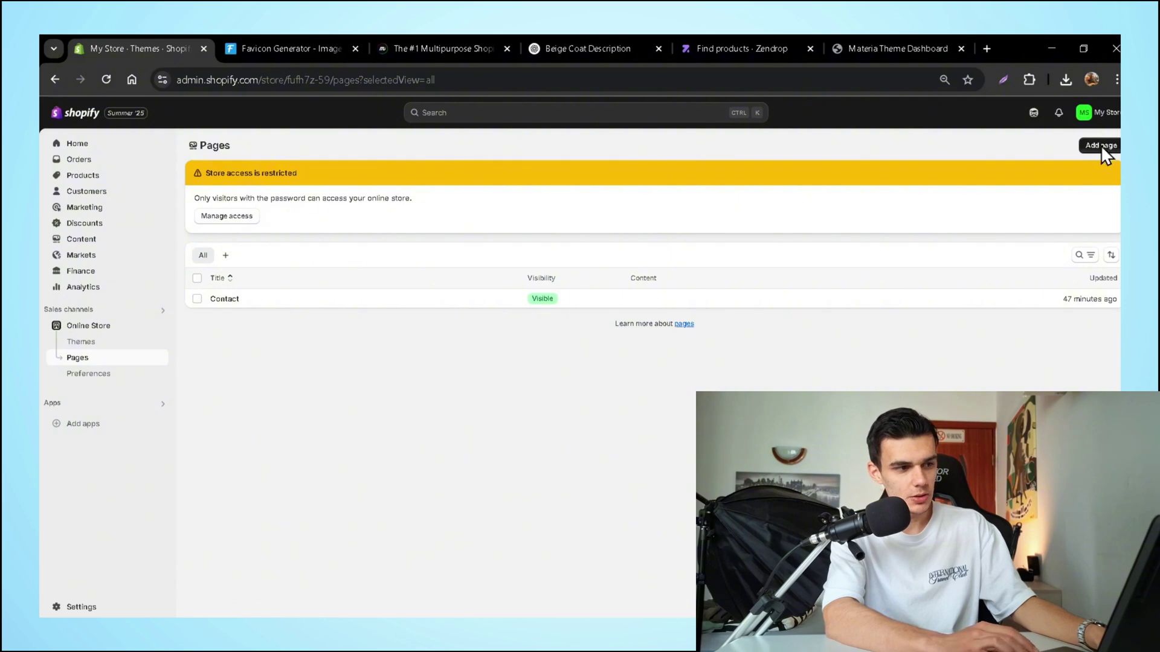
pyautogui.click(1103, 148)
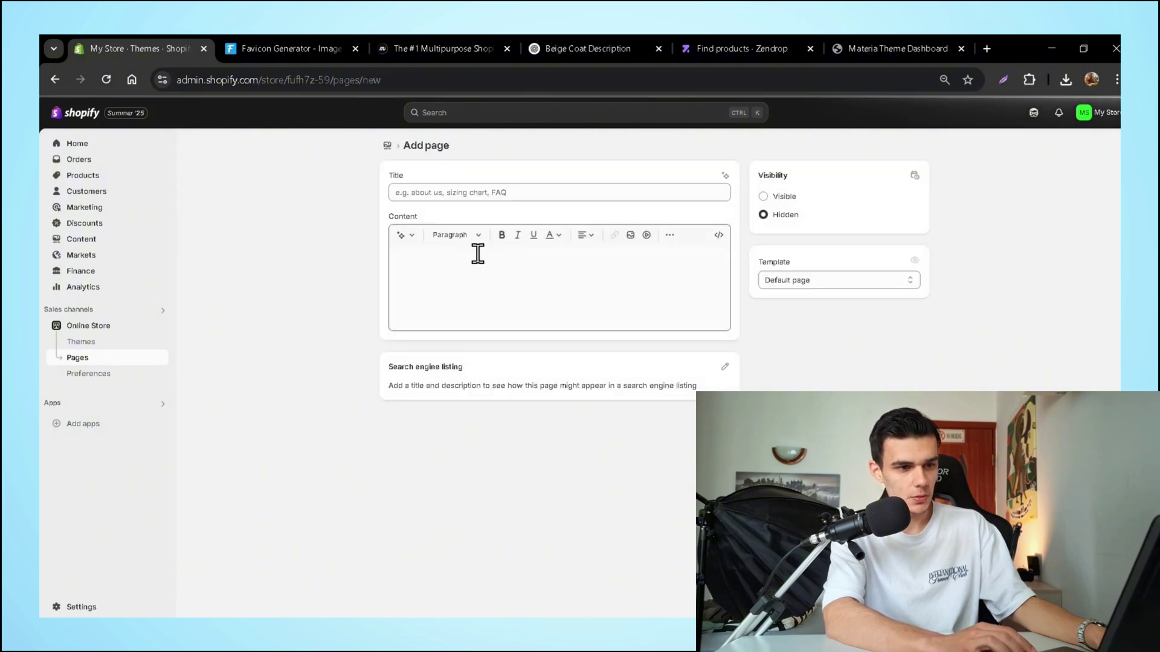
pyautogui.click(455, 192)
pyautogui.write('Faq')
pyautogui.click(854, 280)
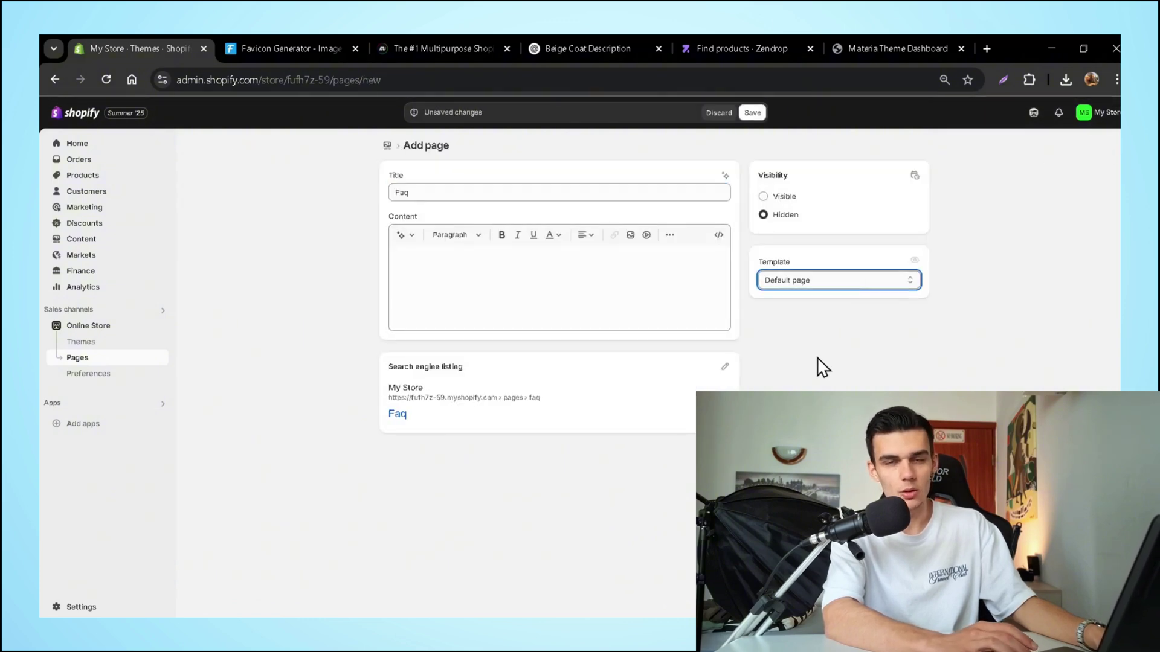
pyautogui.click(818, 357)
pyautogui.click(785, 198)
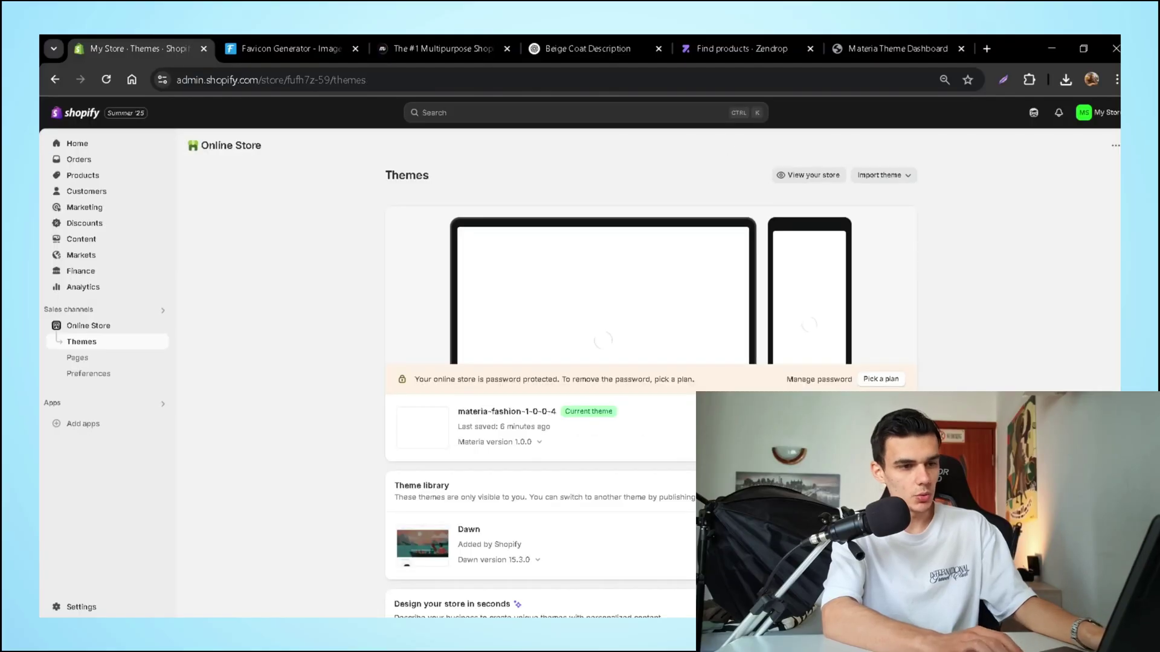
# - Fill the store's Terms of service policy with the provided template, save it and leave the settings
pyautogui.click(95, 608)
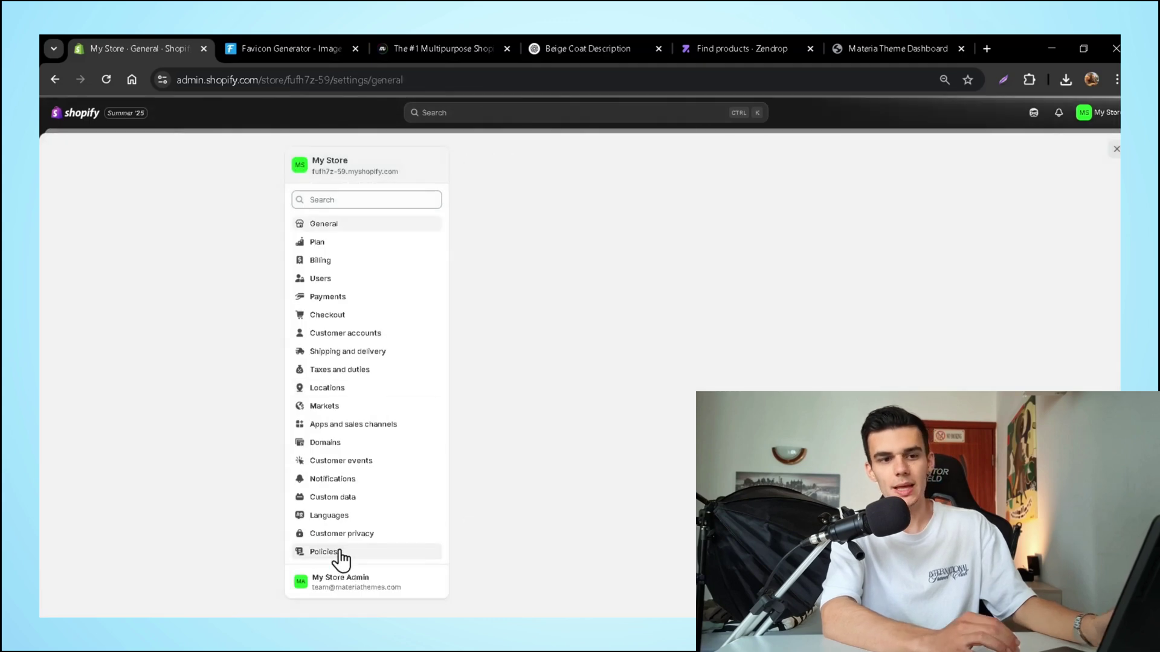
pyautogui.click(339, 552)
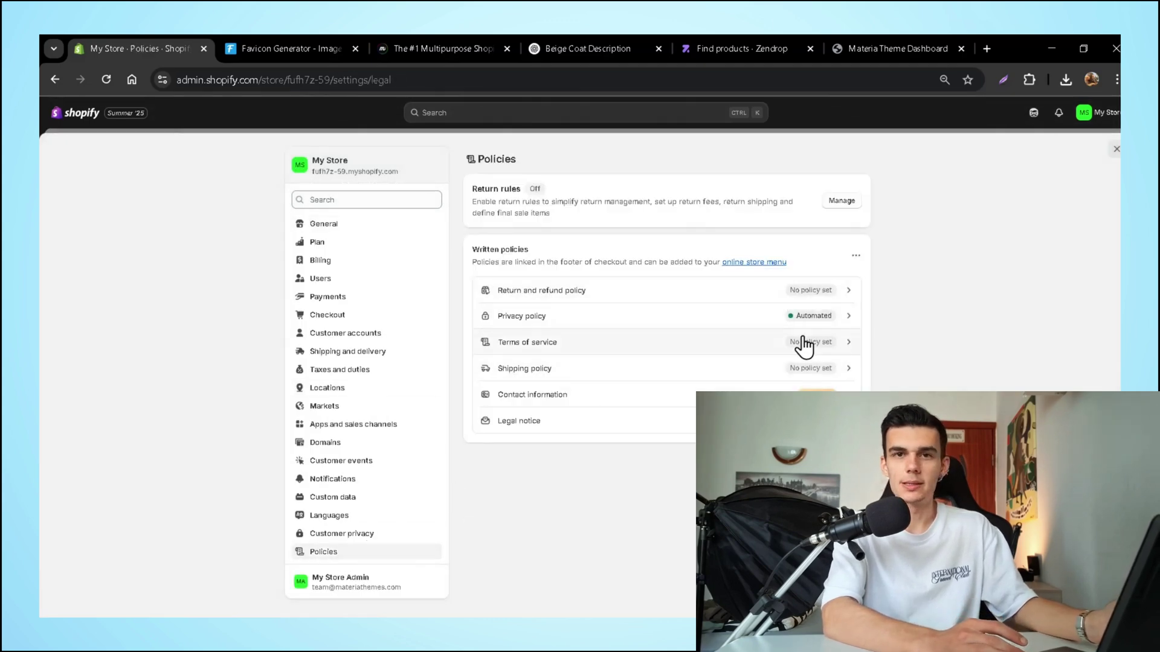
pyautogui.click(802, 339)
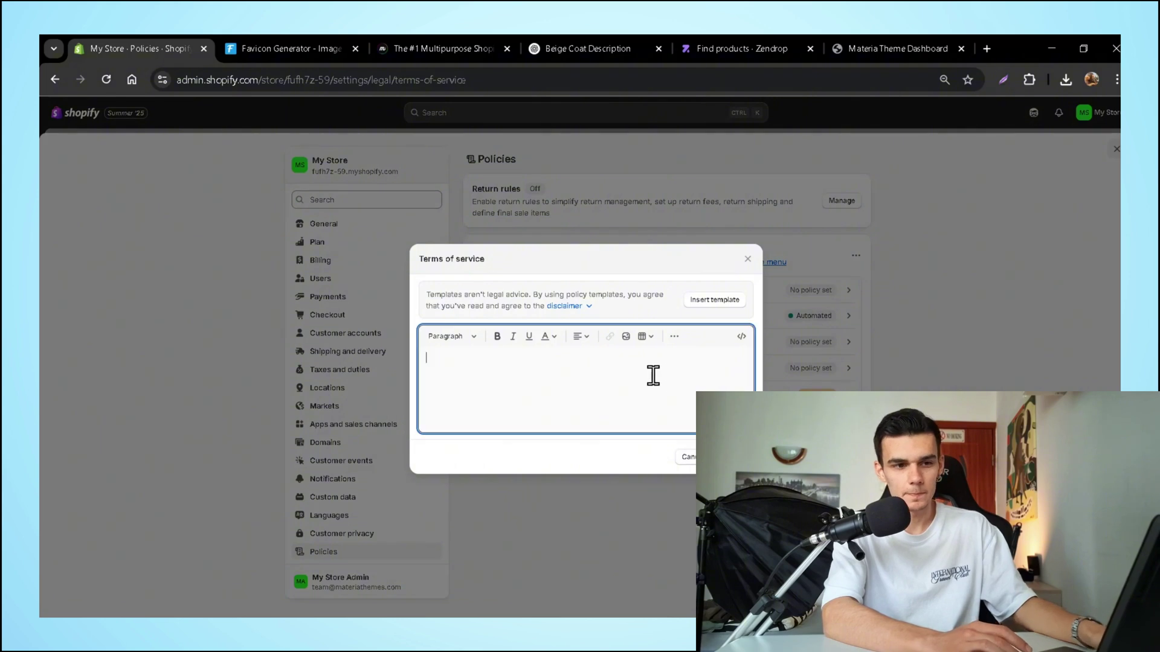
pyautogui.click(726, 302)
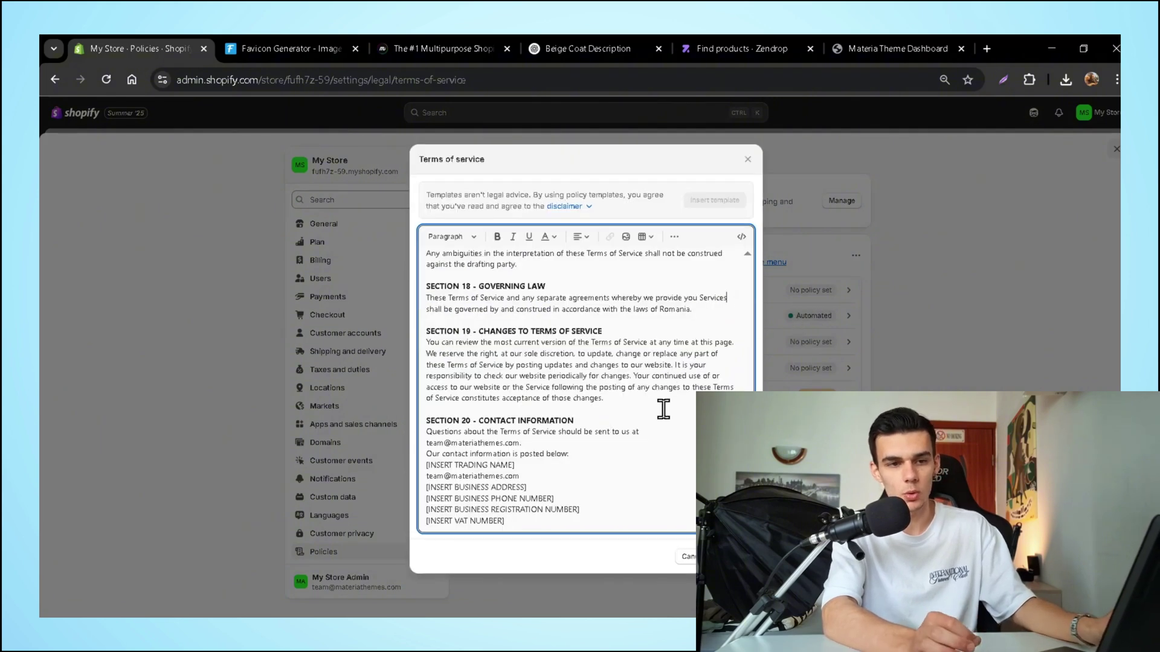
pyautogui.click(736, 556)
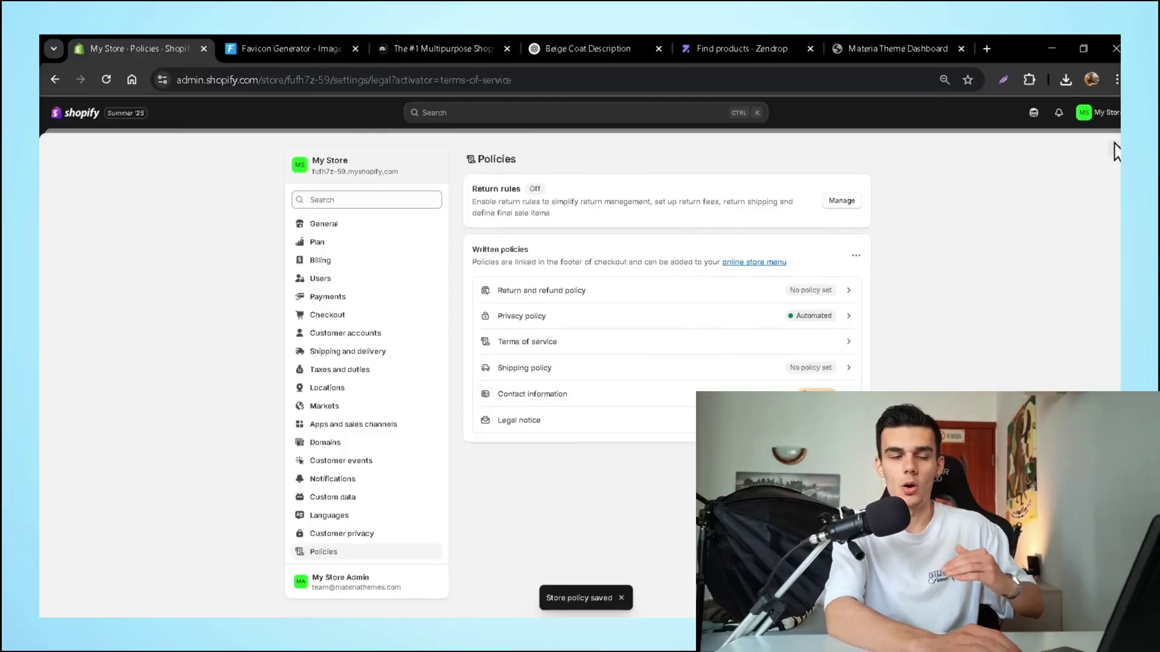
pyautogui.click(1115, 146)
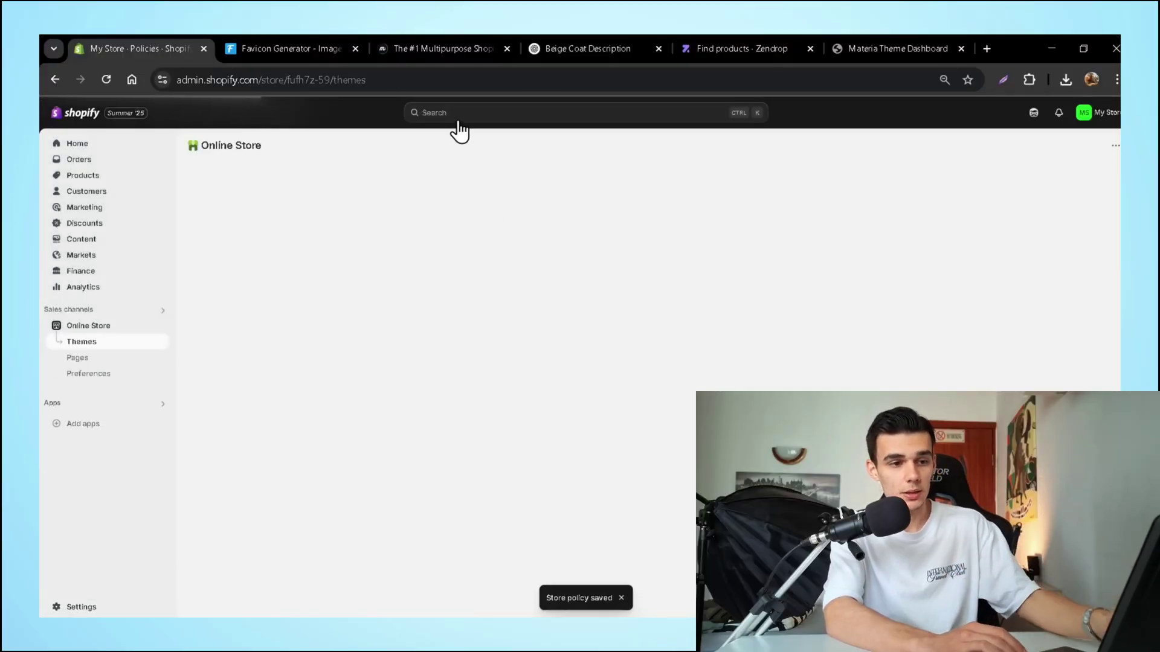
# - Find the store's menus and, in Main menu, rename the Catalog item to Bestsellers and link it to a collection
pyautogui.click(454, 114)
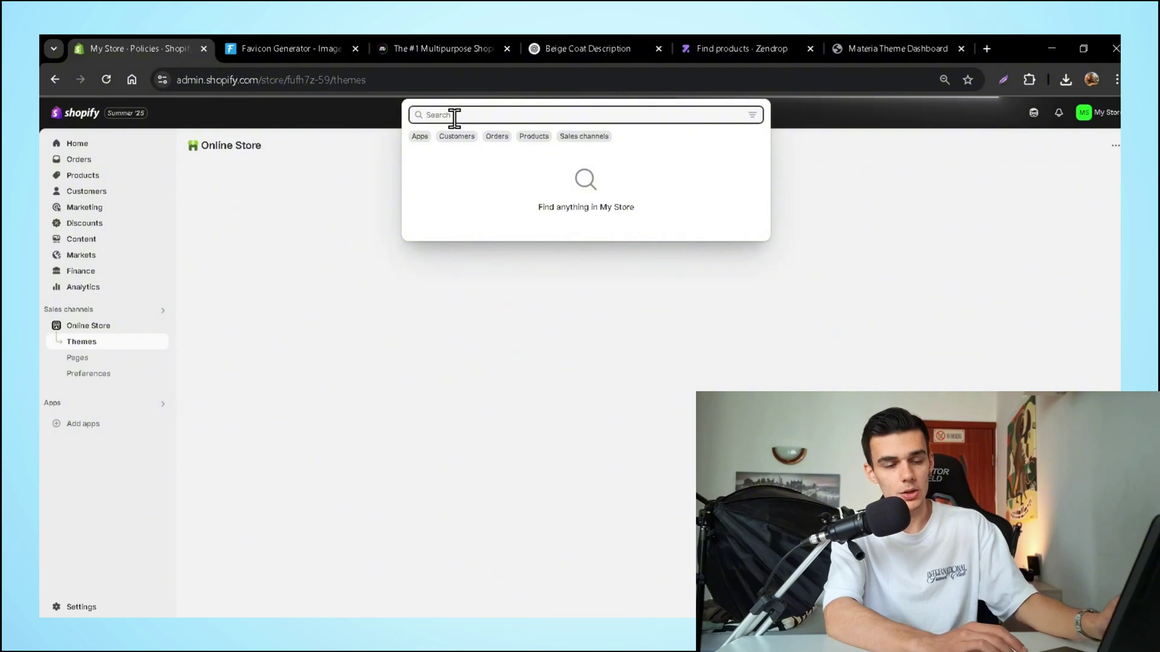
pyautogui.write('menu')
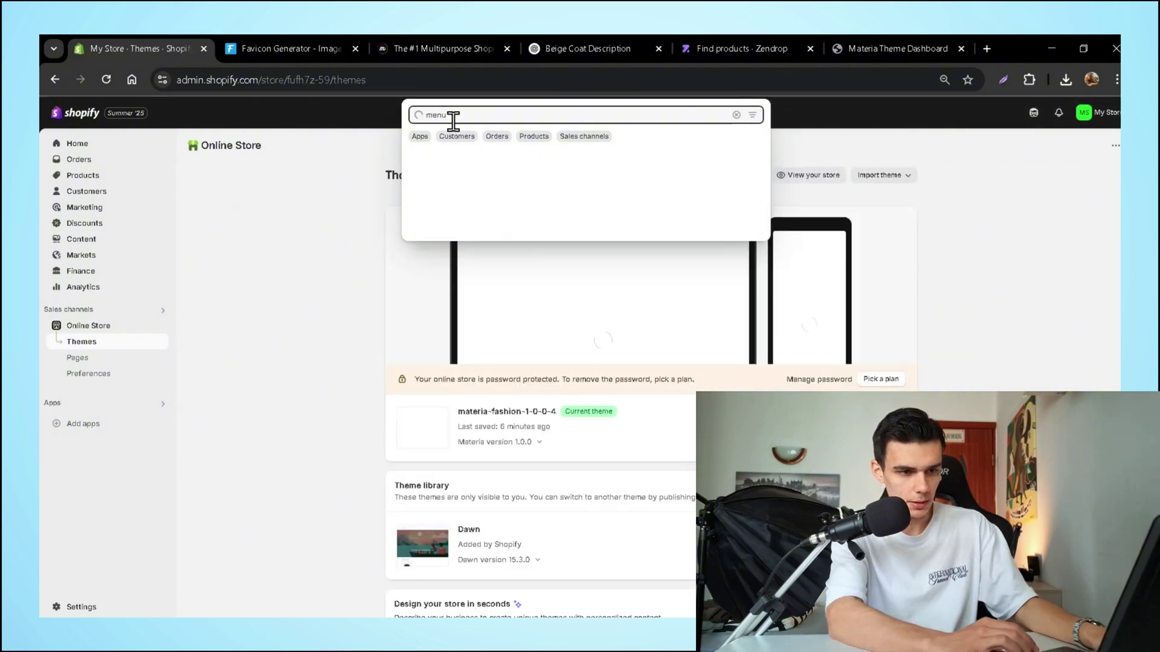
pyautogui.click(466, 162)
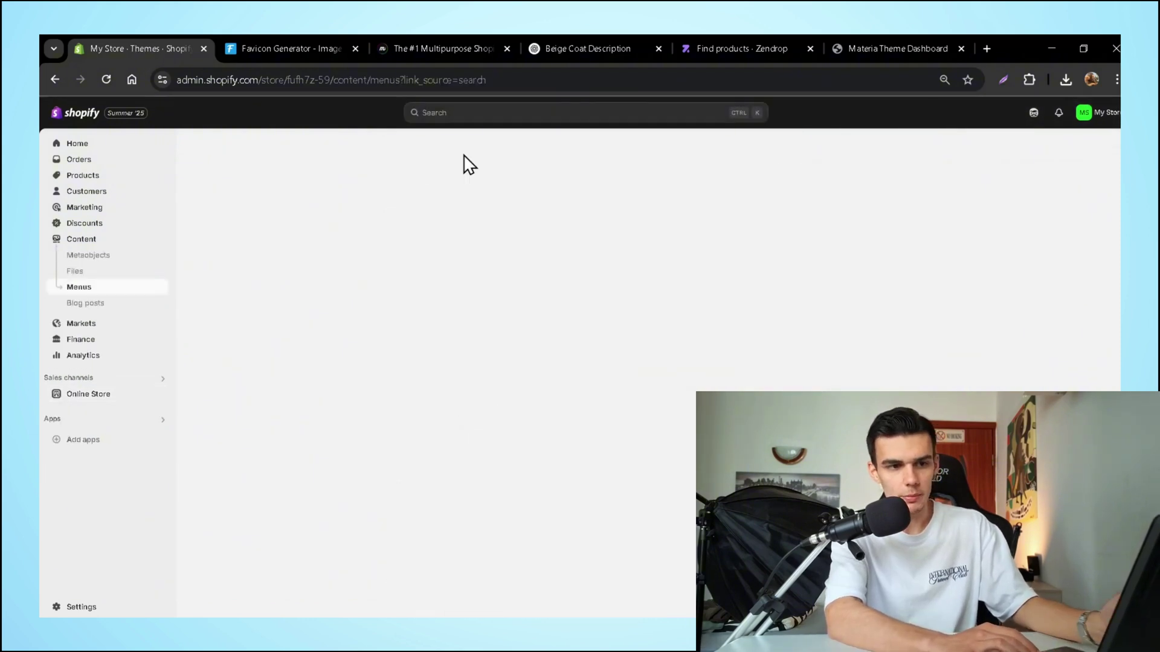
pyautogui.click(358, 186)
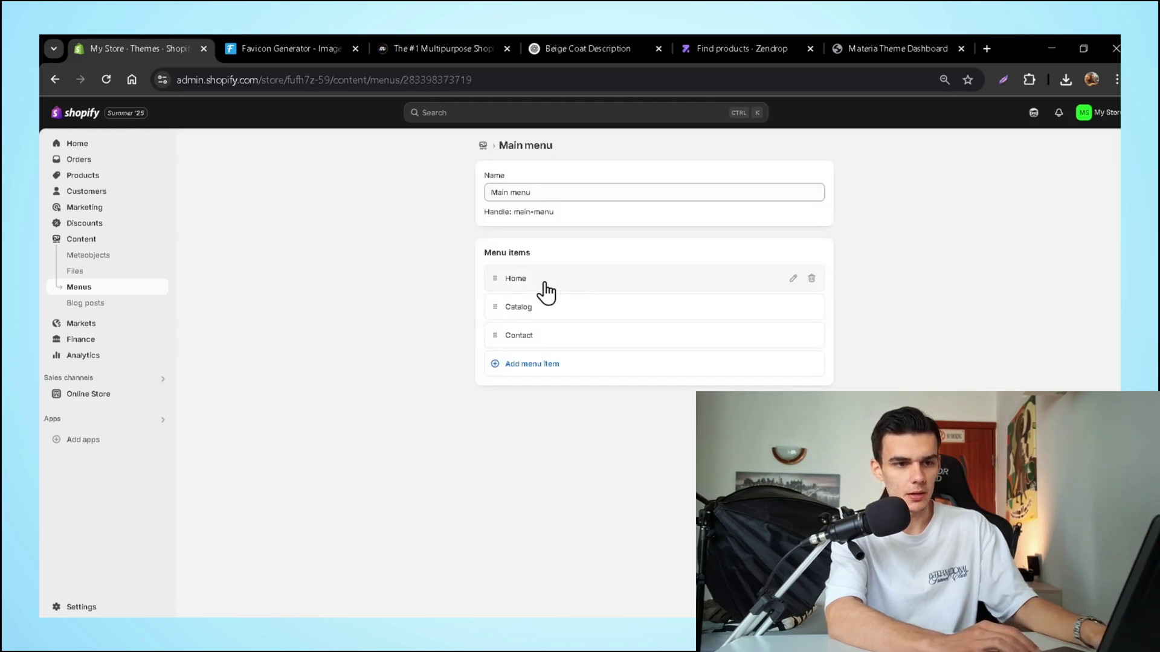
pyautogui.click(792, 307)
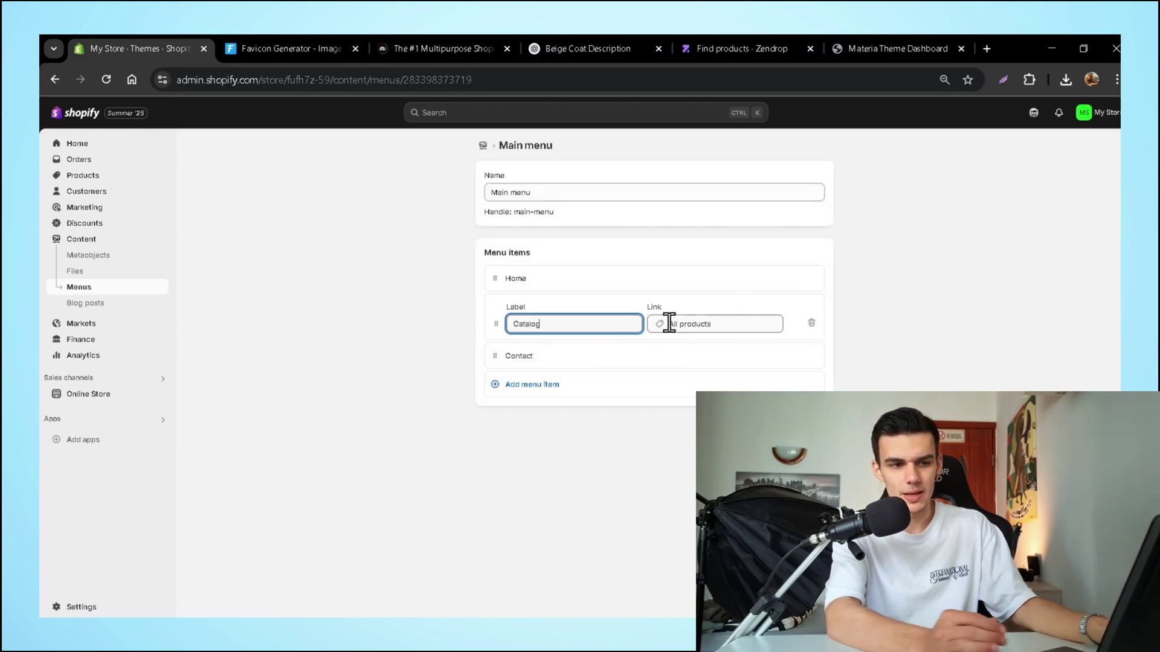
pyautogui.press('BackSpace')
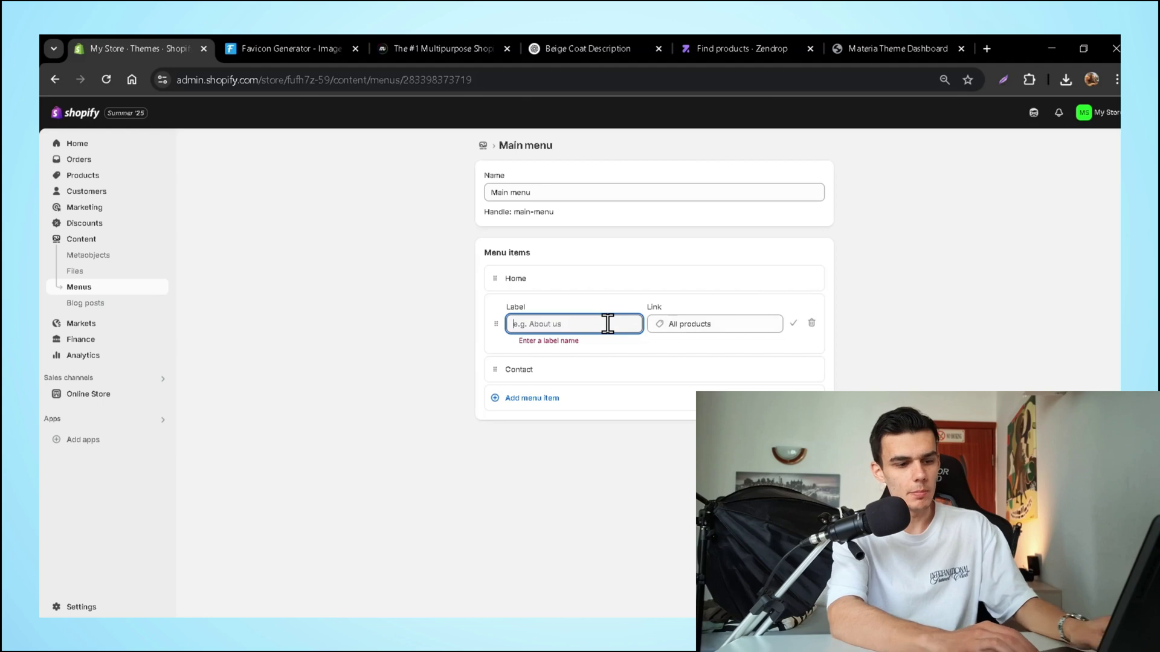
pyautogui.write('Bestsellers')
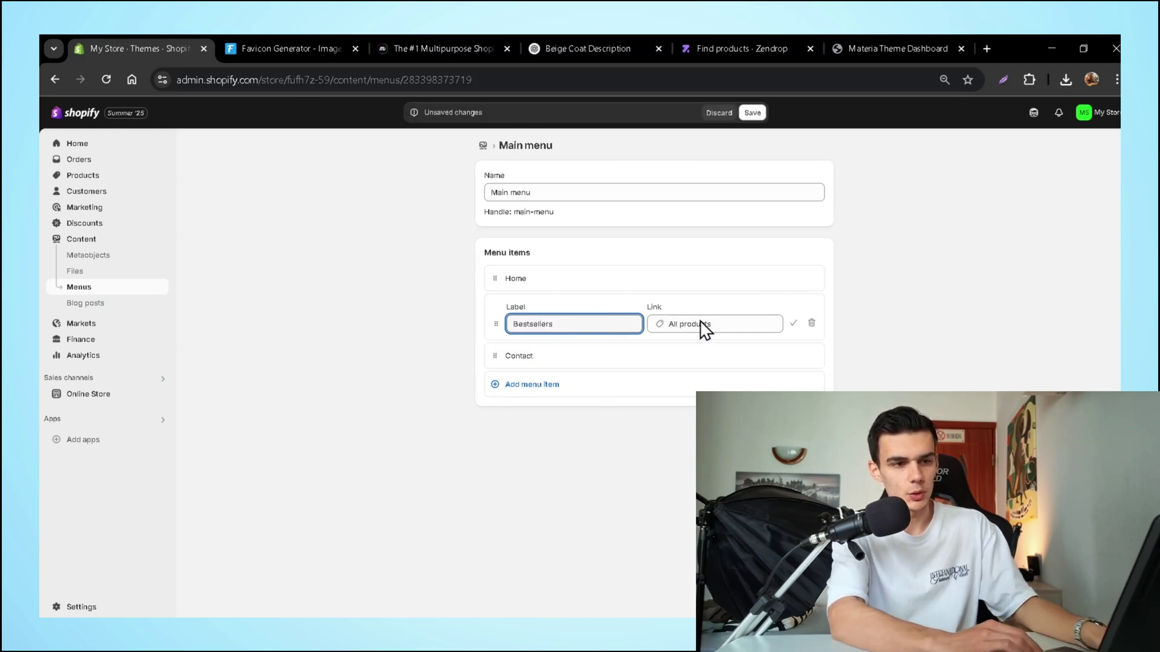
pyautogui.click(700, 324)
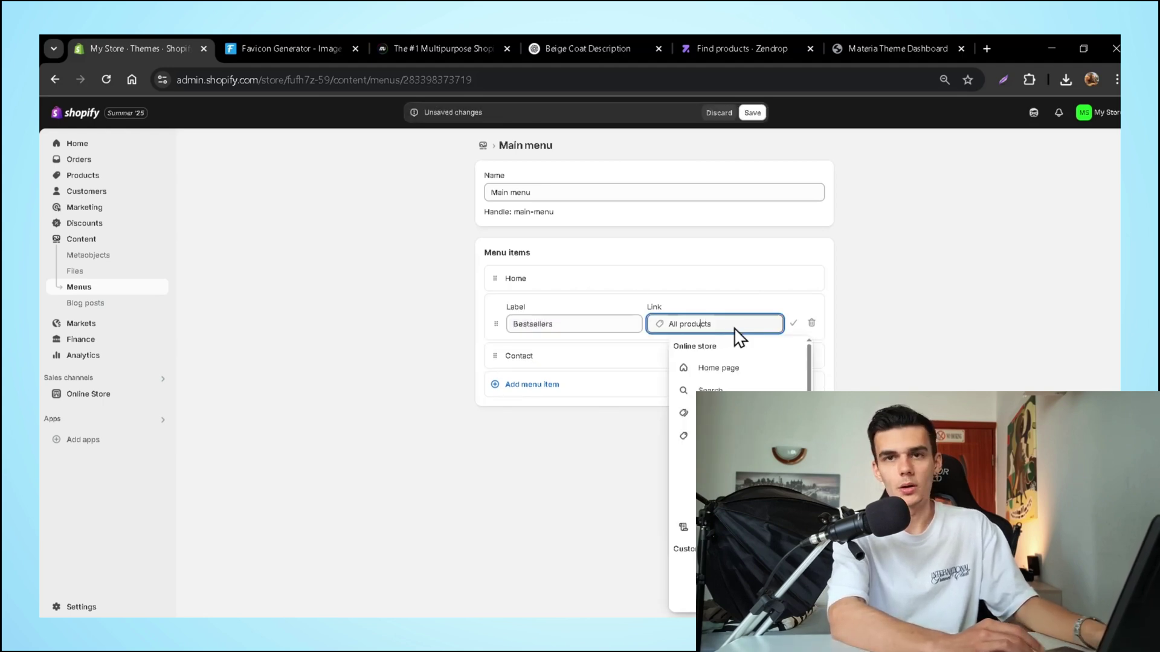
pyautogui.click(734, 413)
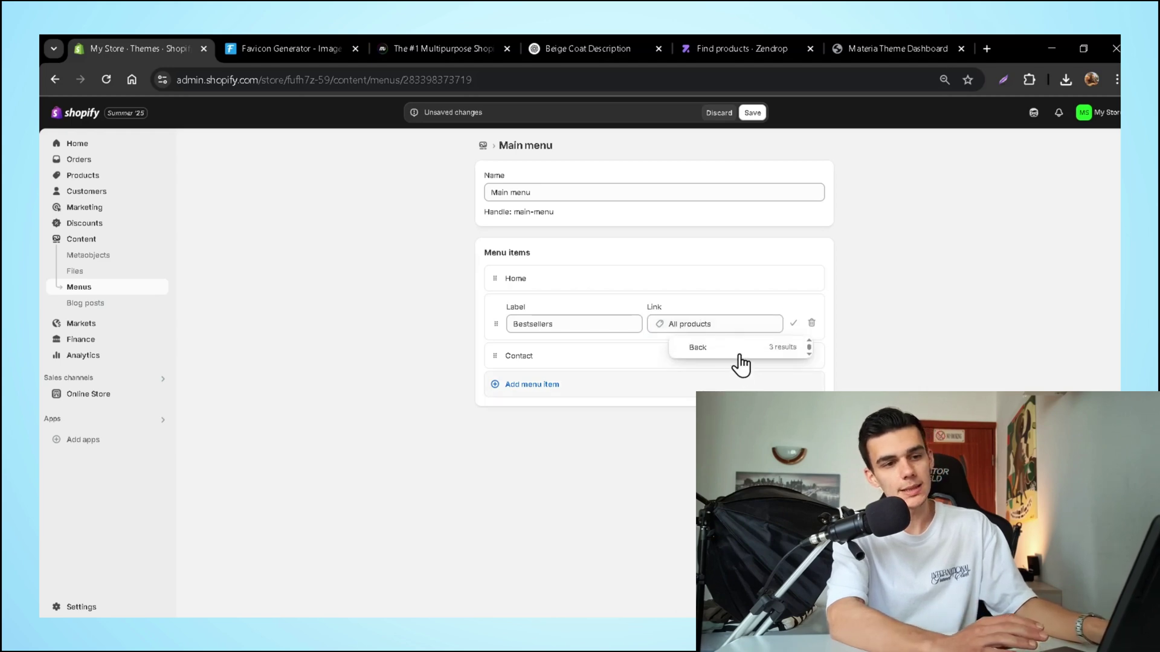
pyautogui.click(734, 393)
pyautogui.click(793, 324)
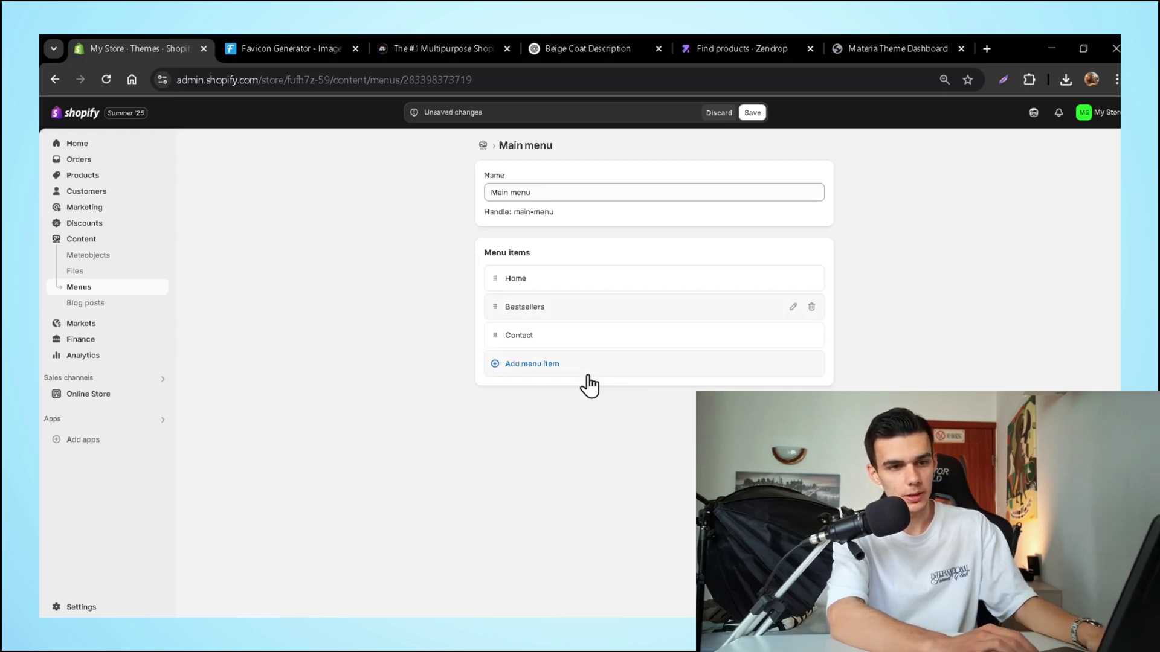
# - Add a Faq item linked to the Faq page to the Main menu and save the menu
pyautogui.click(577, 375)
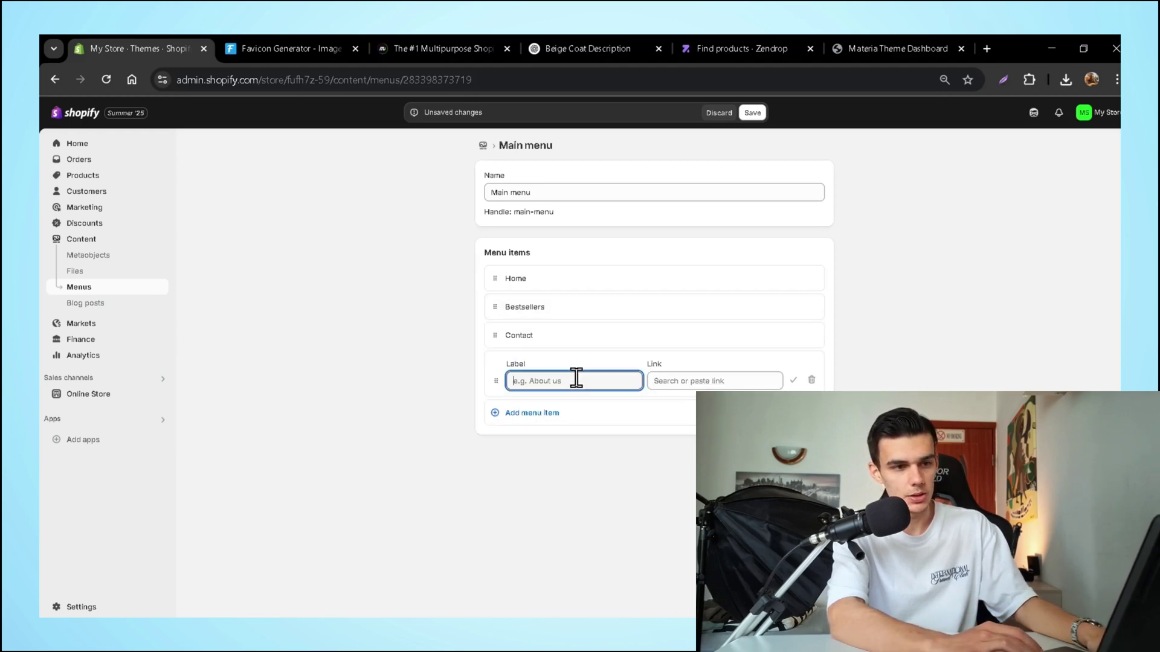
pyautogui.click(700, 381)
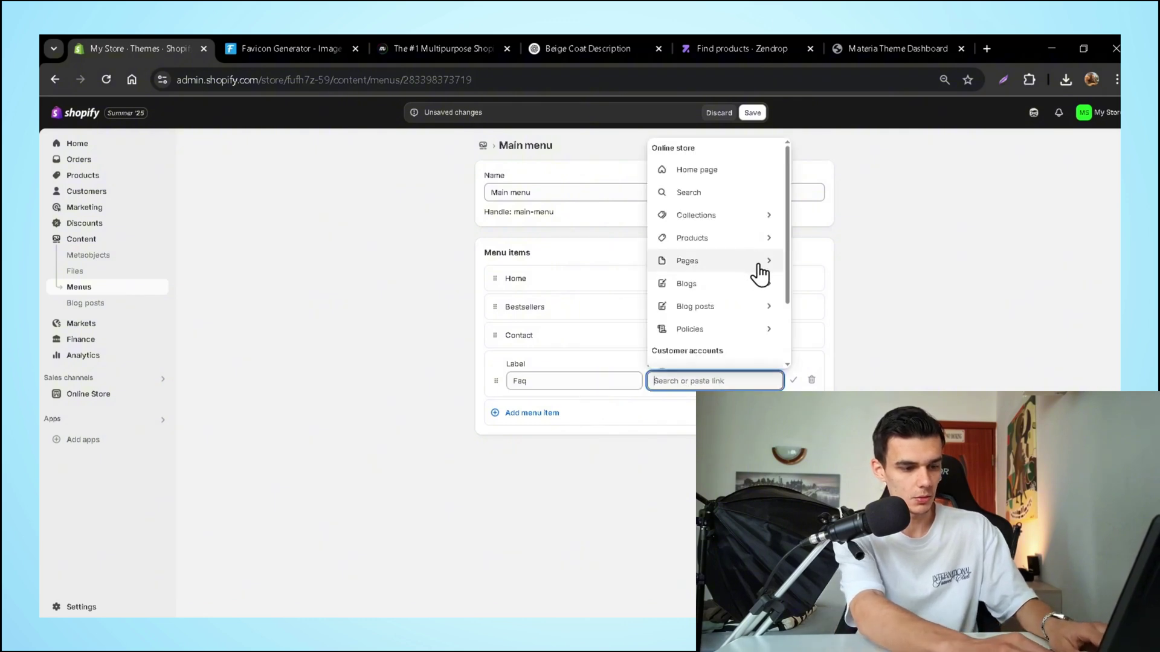
pyautogui.click(758, 264)
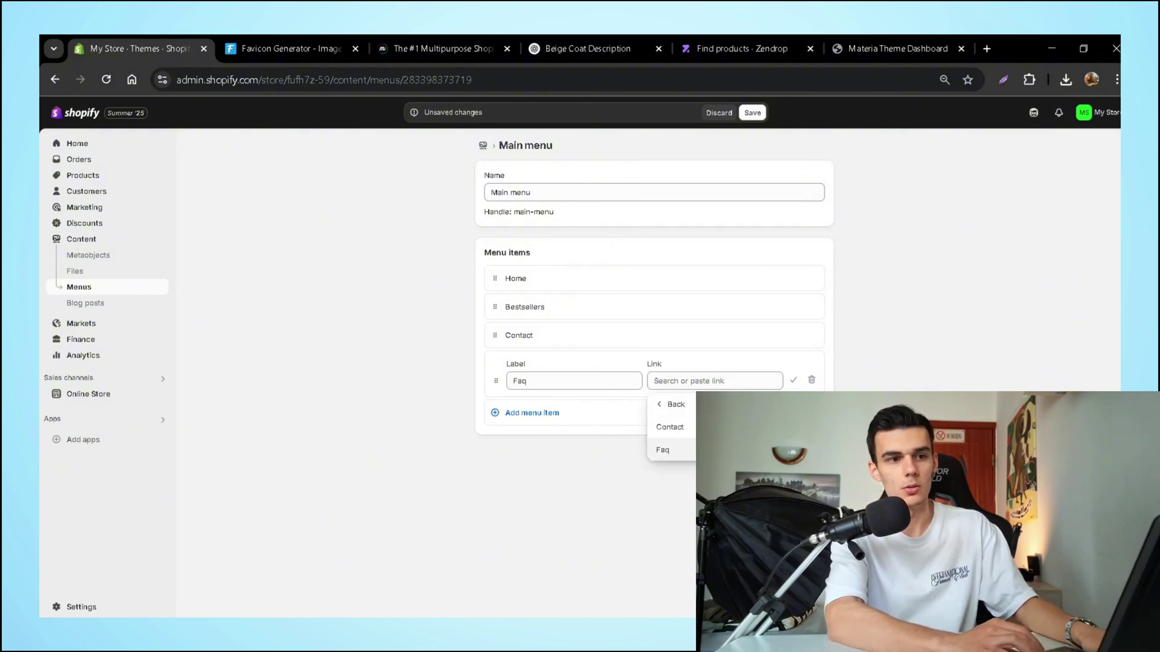
pyautogui.click(670, 450)
pyautogui.click(793, 379)
pyautogui.click(752, 113)
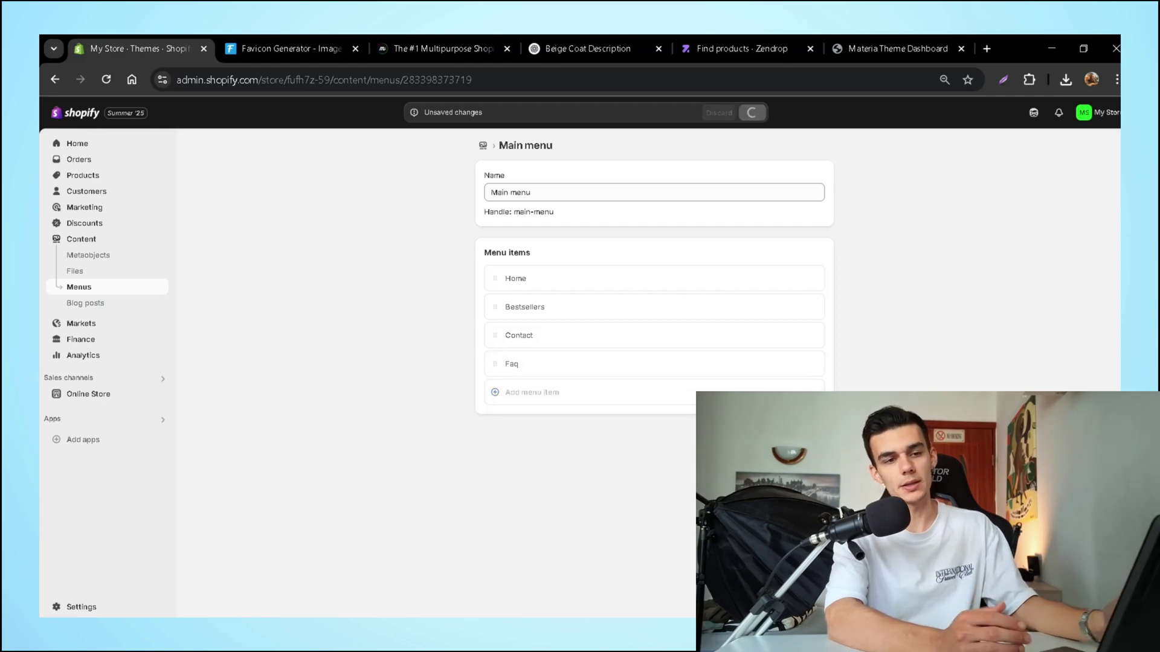
# - Add Privacy Policy and Terms And Conditions items to the Footer menu and link them to the store's policies
pyautogui.click(487, 150)
pyautogui.click(314, 209)
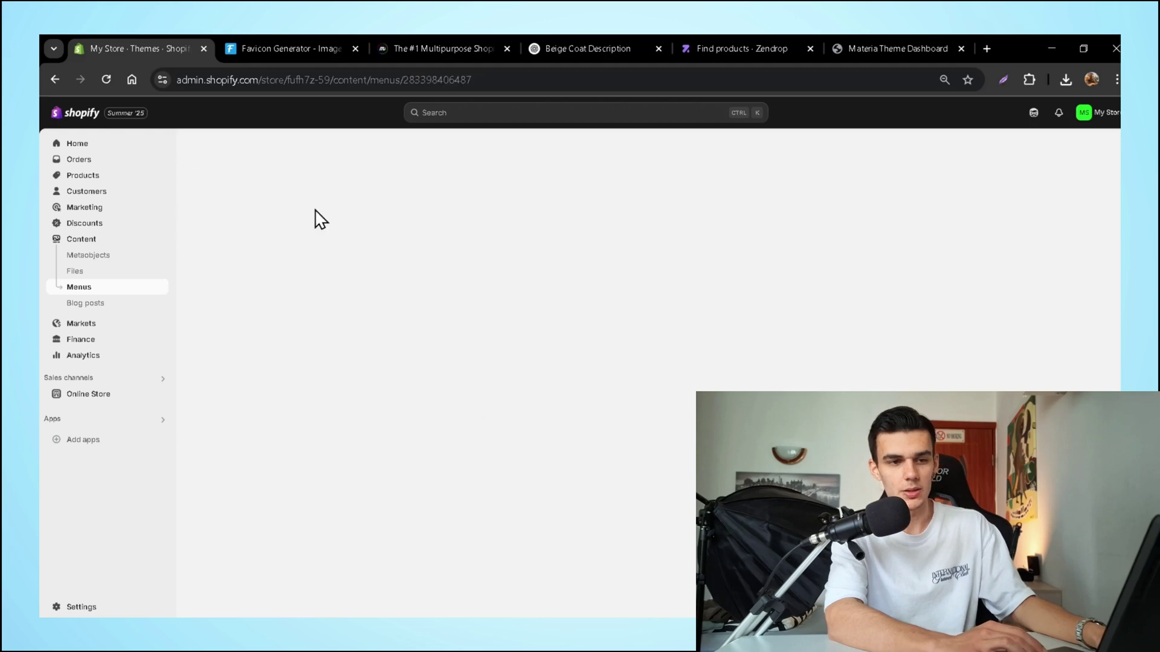
pyautogui.click(559, 306)
pyautogui.write('Privacy Po')
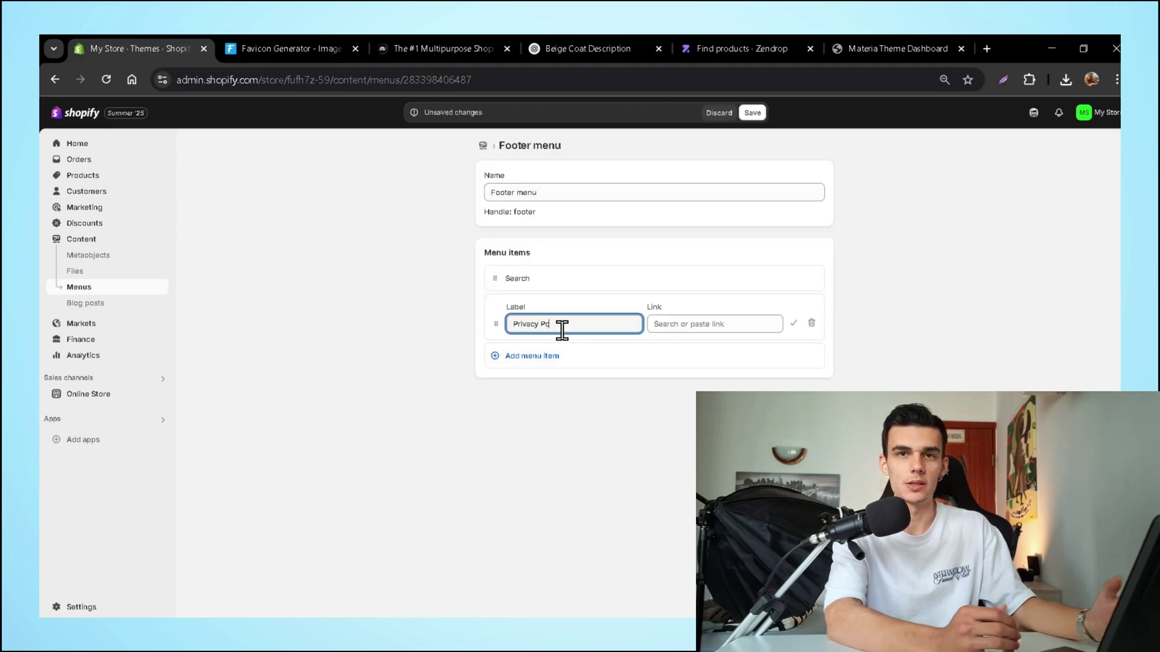
pyautogui.write('licy')
pyautogui.click(568, 357)
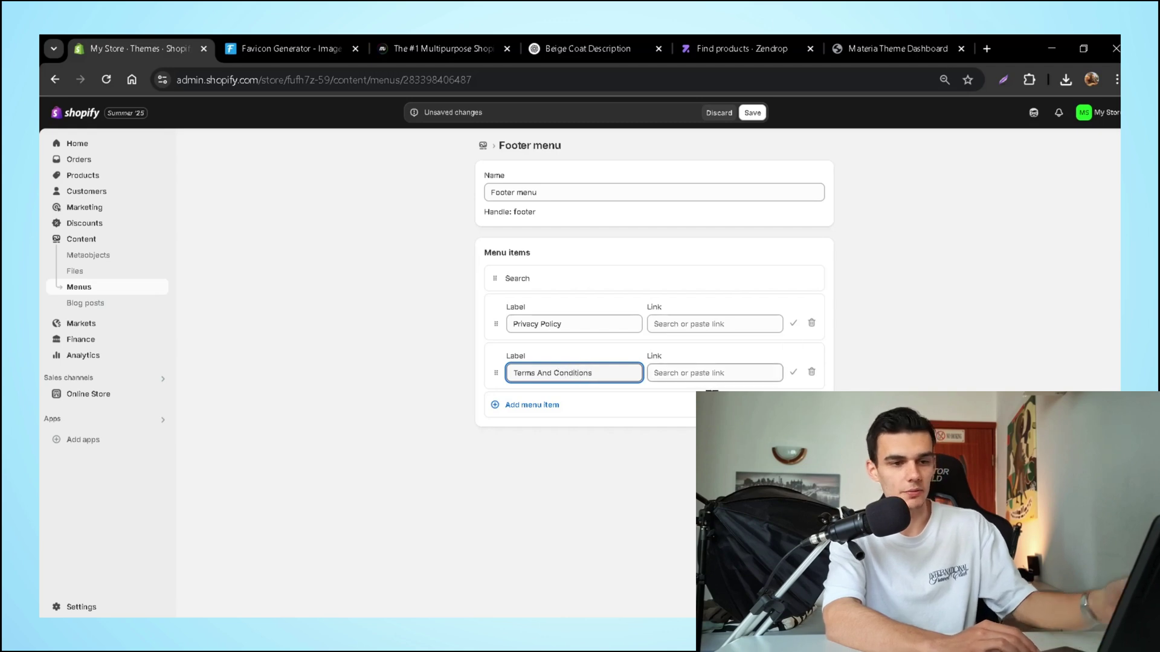
pyautogui.click(743, 372)
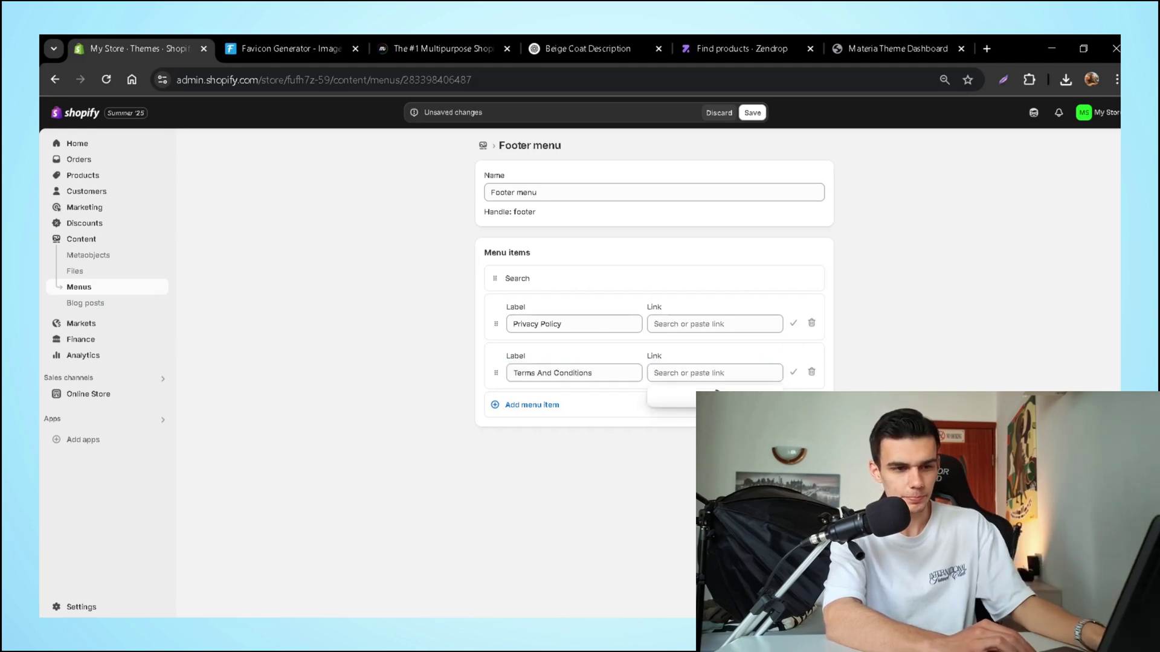
pyautogui.click(668, 440)
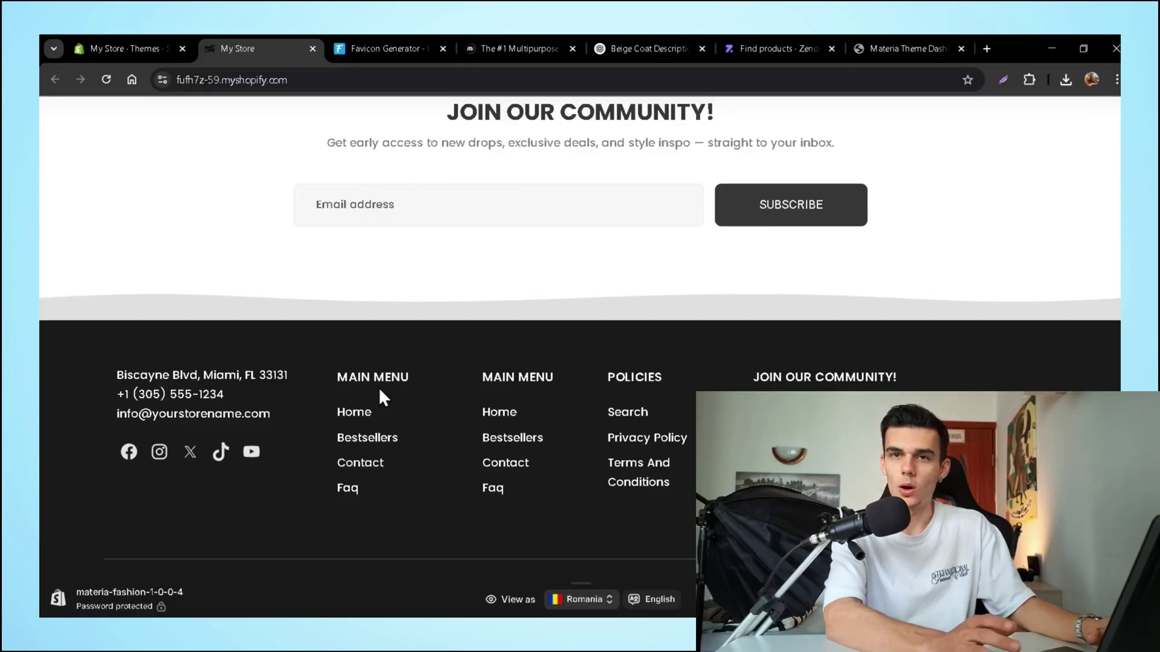
# - Examine the storefront's footer menus and policy links, and the navigation in its header
pyautogui.scroll(1, 379, 388)
pyautogui.scroll(-1, 372, 363)
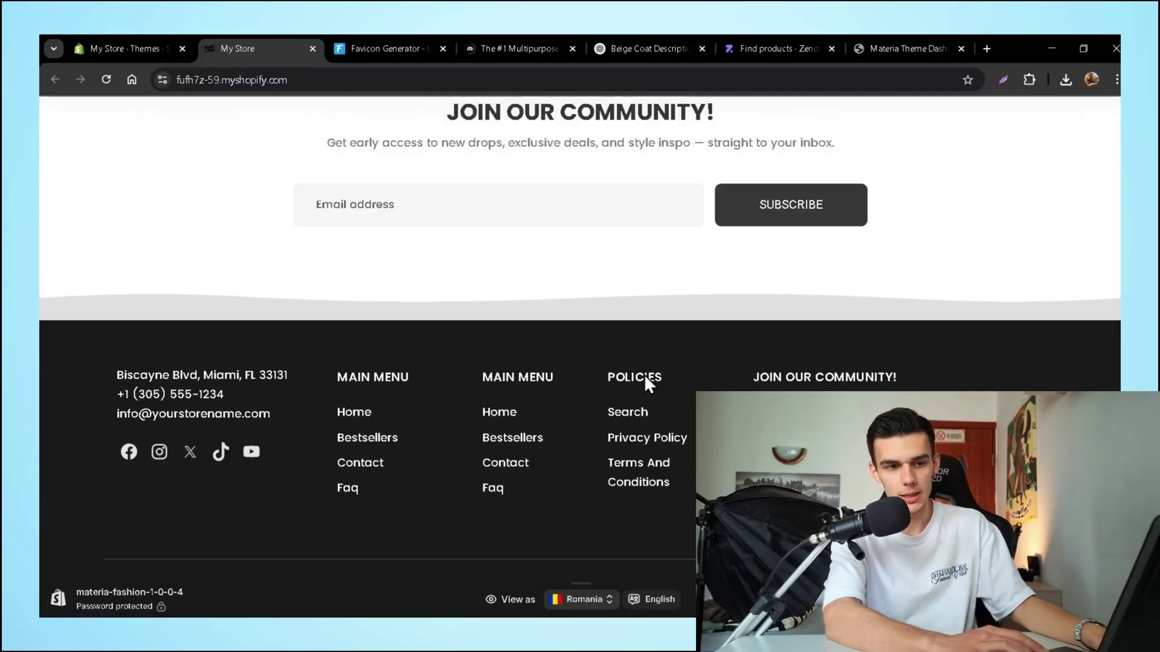
pyautogui.moveTo(679, 488); pyautogui.dragTo(626, 377)
pyautogui.click(632, 394)
pyautogui.scroll(20, 636, 411)
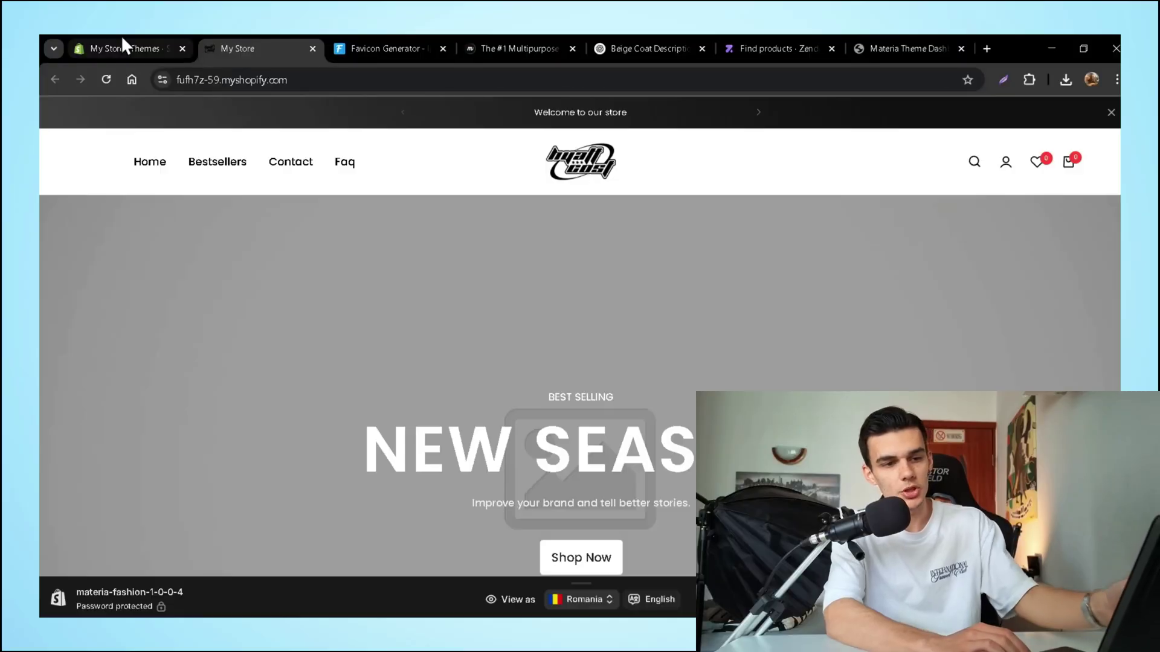
# - Open the store's general settings in the Shopify admin and change the store name to Materia
pyautogui.click(123, 48)
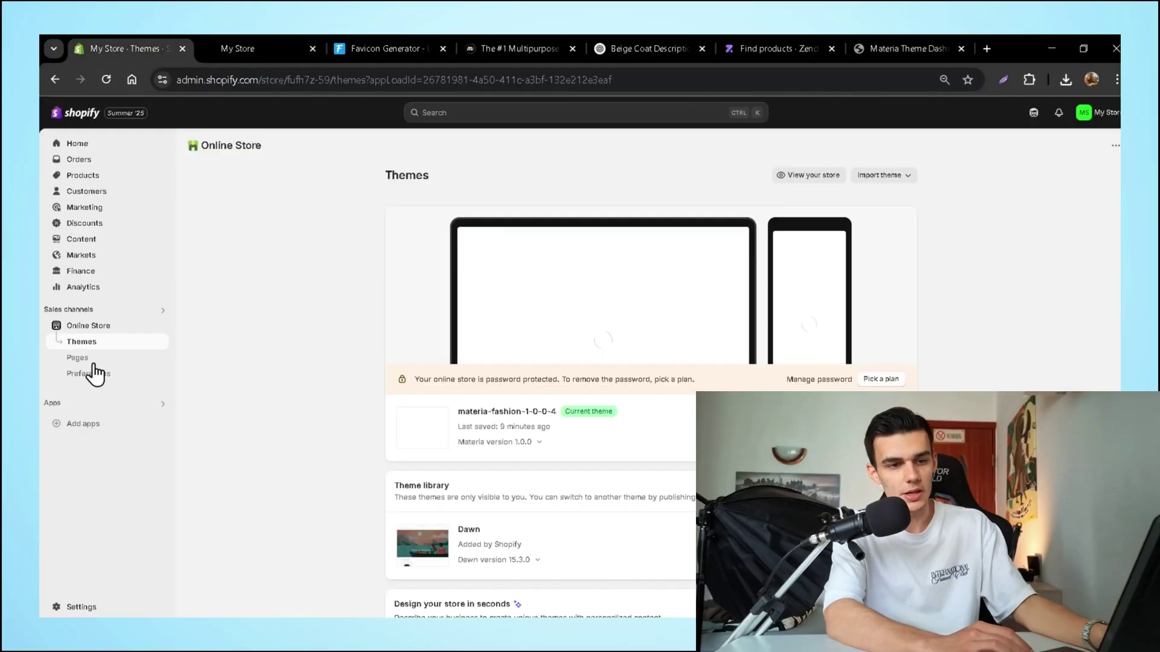
pyautogui.click(91, 609)
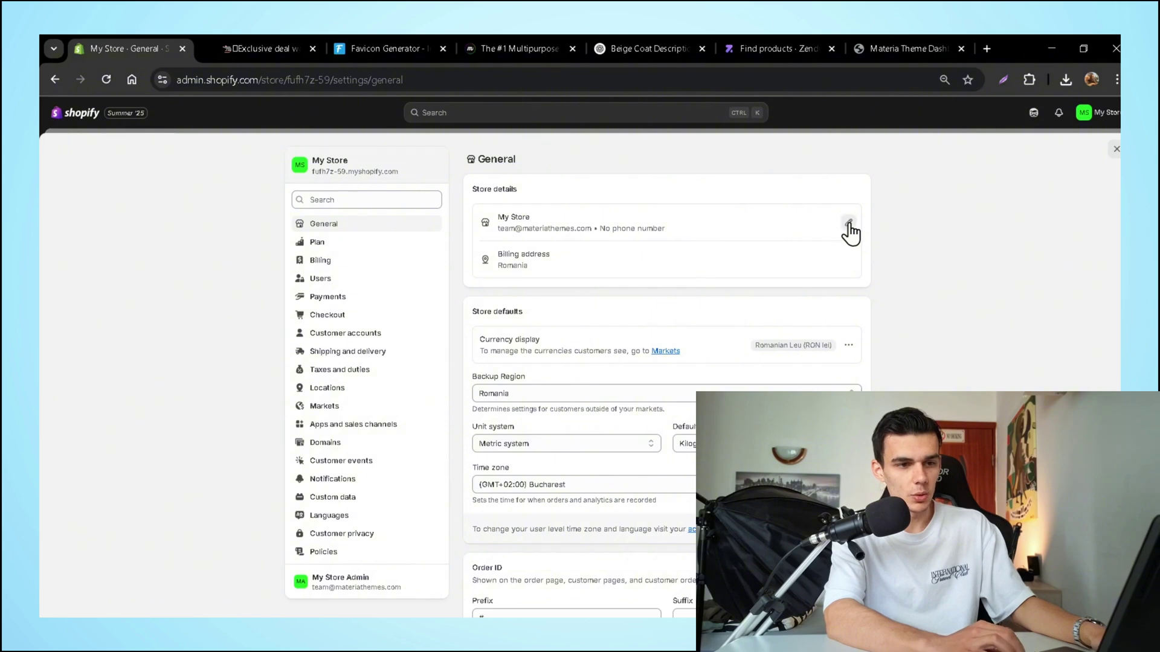
pyautogui.click(849, 229)
pyautogui.moveTo(544, 324); pyautogui.dragTo(312, 330)
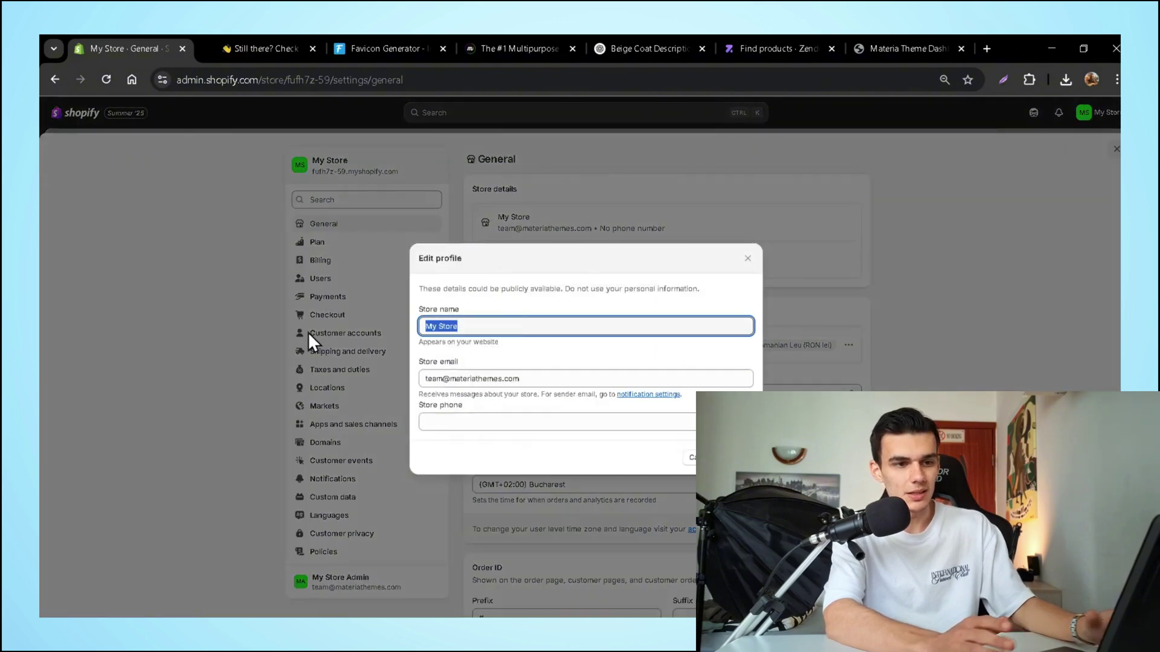
pyautogui.write('Materia')
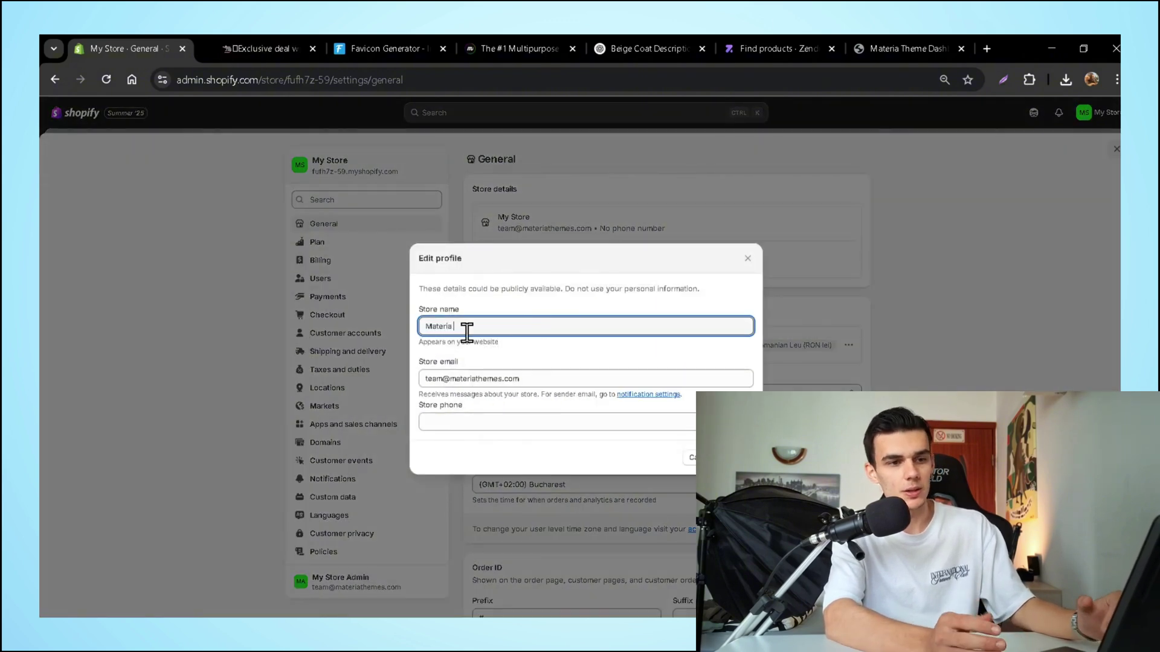
pyautogui.click(738, 458)
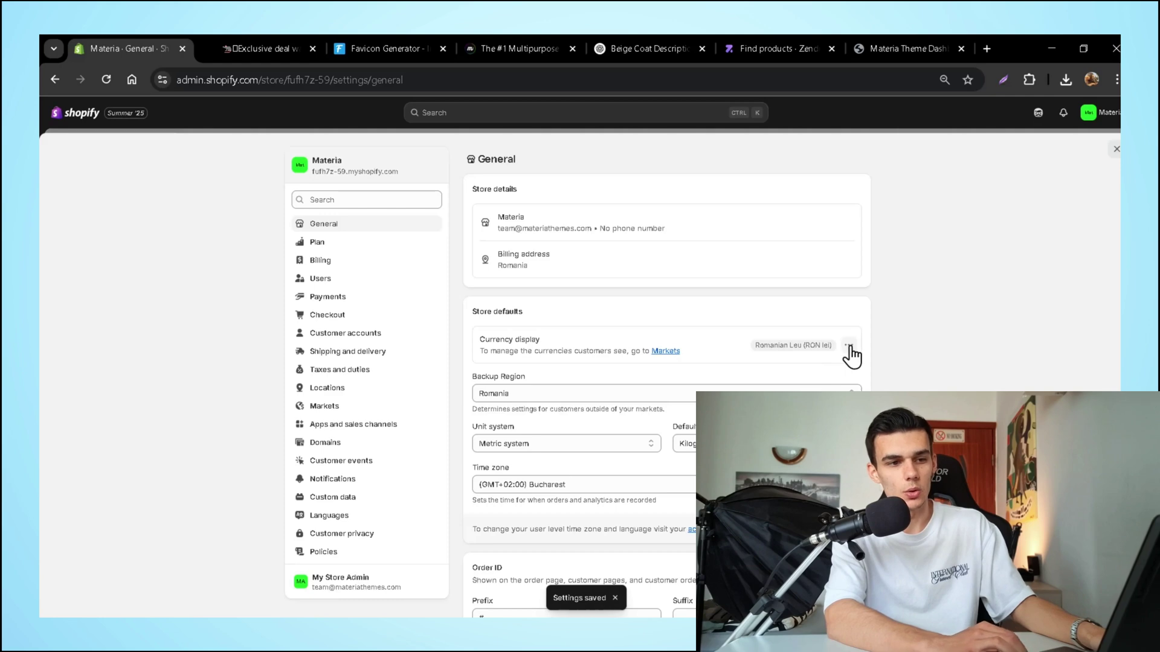
# - Change the store currency to US Dollar (USD $) and save it
pyautogui.click(848, 345)
pyautogui.click(796, 373)
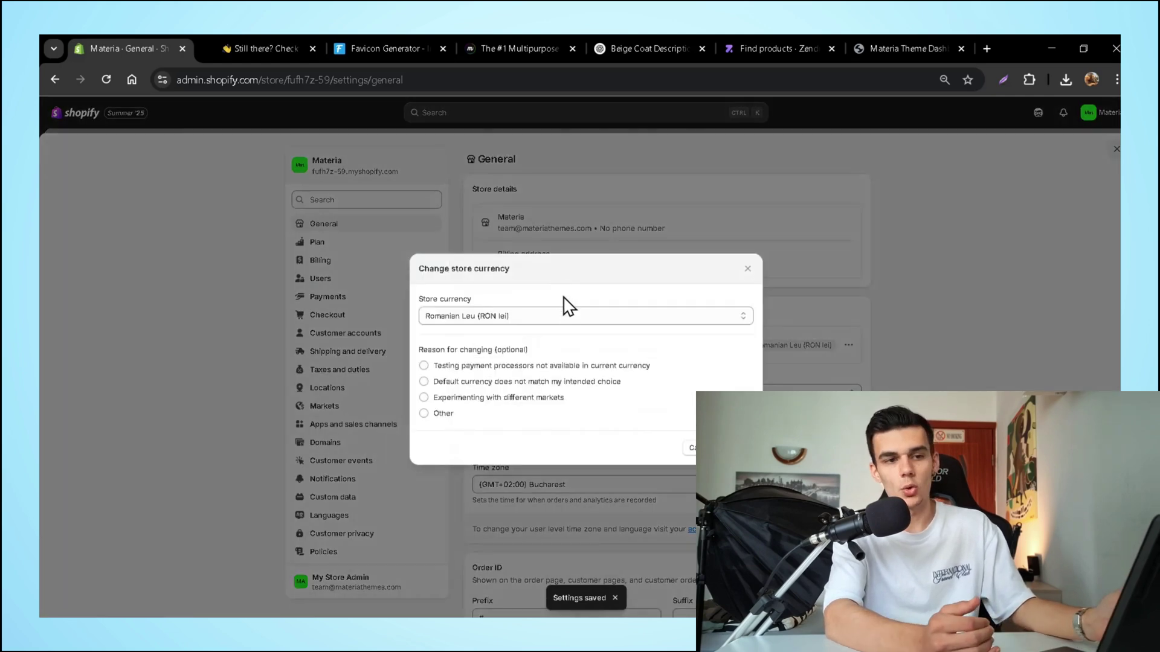
pyautogui.click(564, 317)
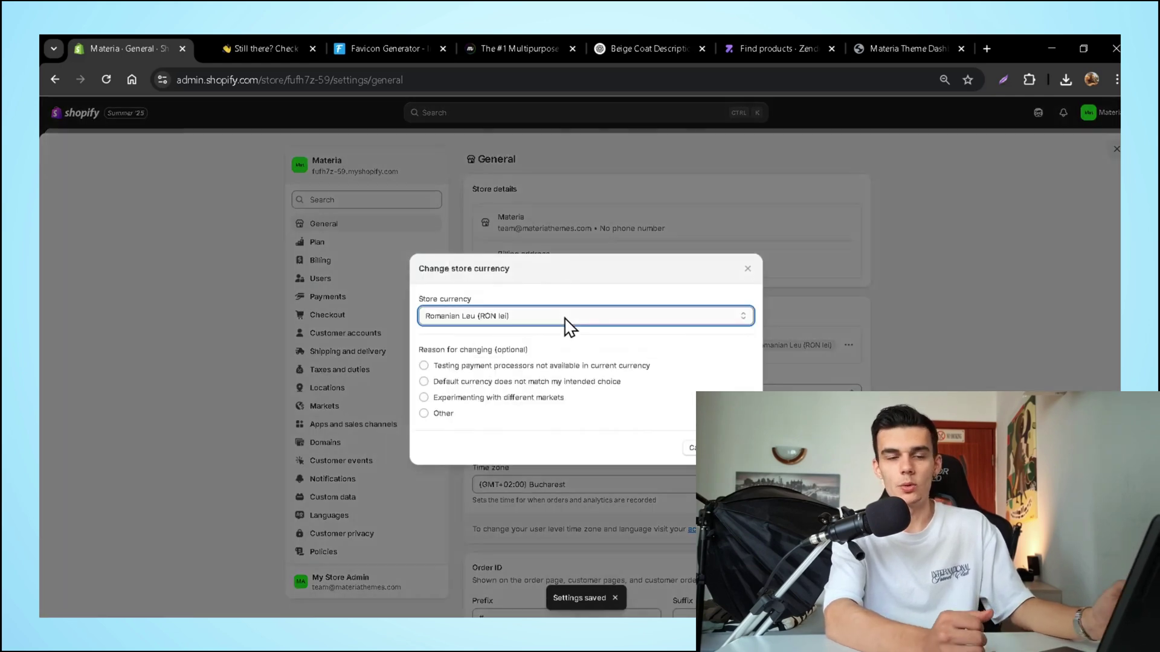
pyautogui.click(524, 350)
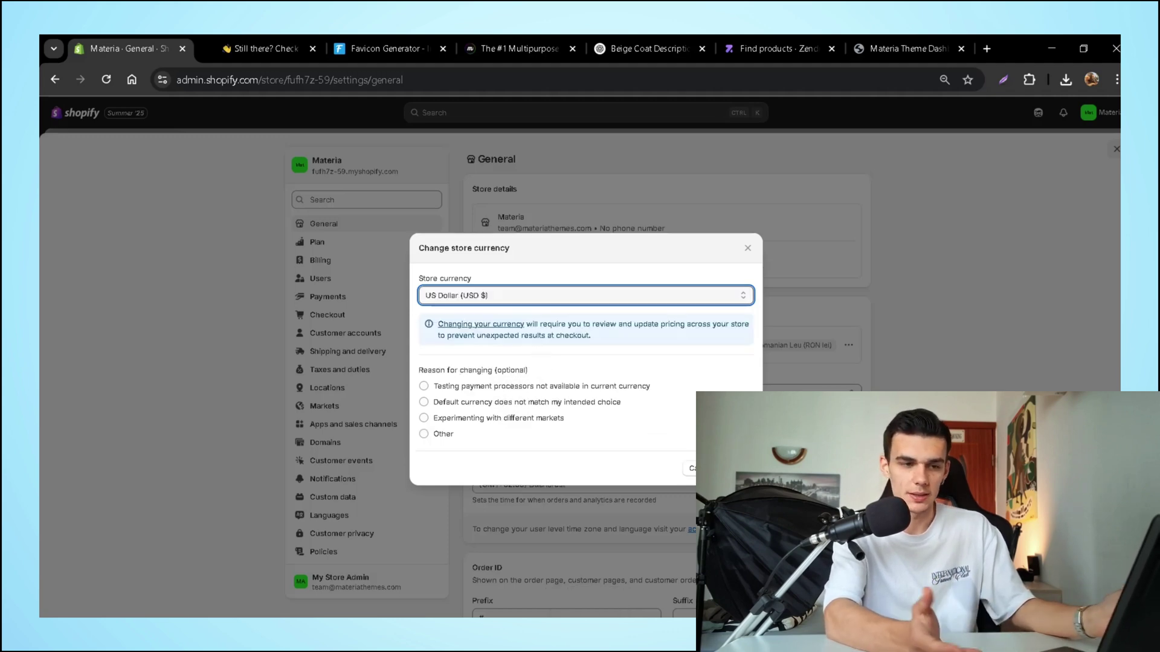
pyautogui.click(739, 469)
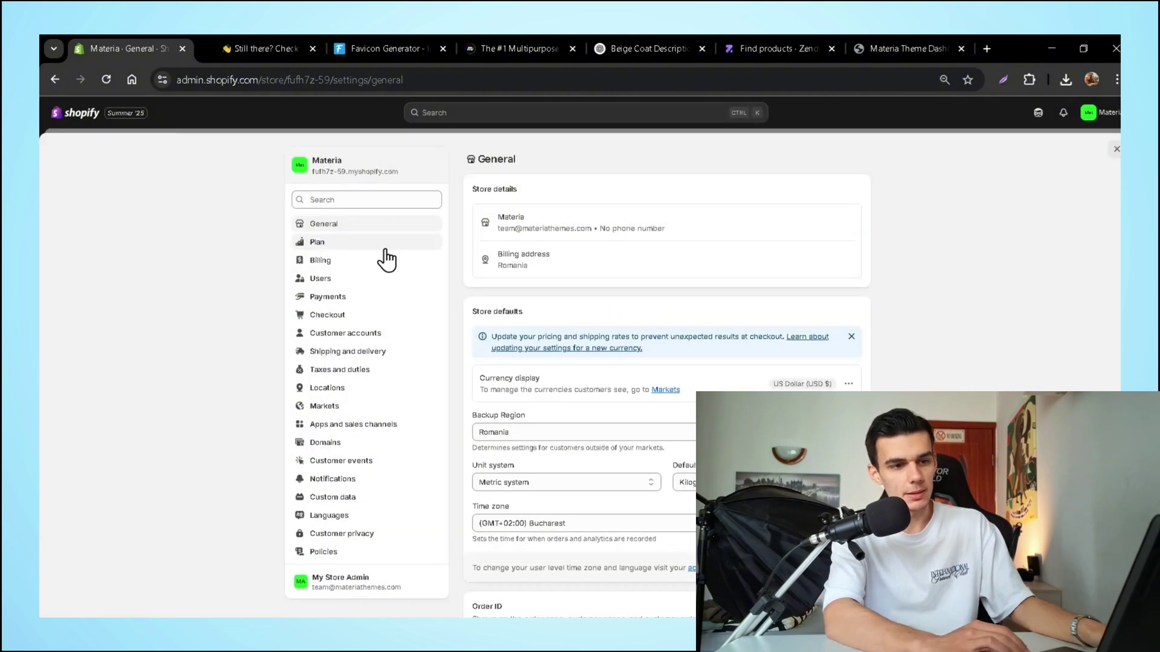
# - Examine the Shopify Payments account setup requirements and the store's shipping and delivery settings
pyautogui.click(379, 299)
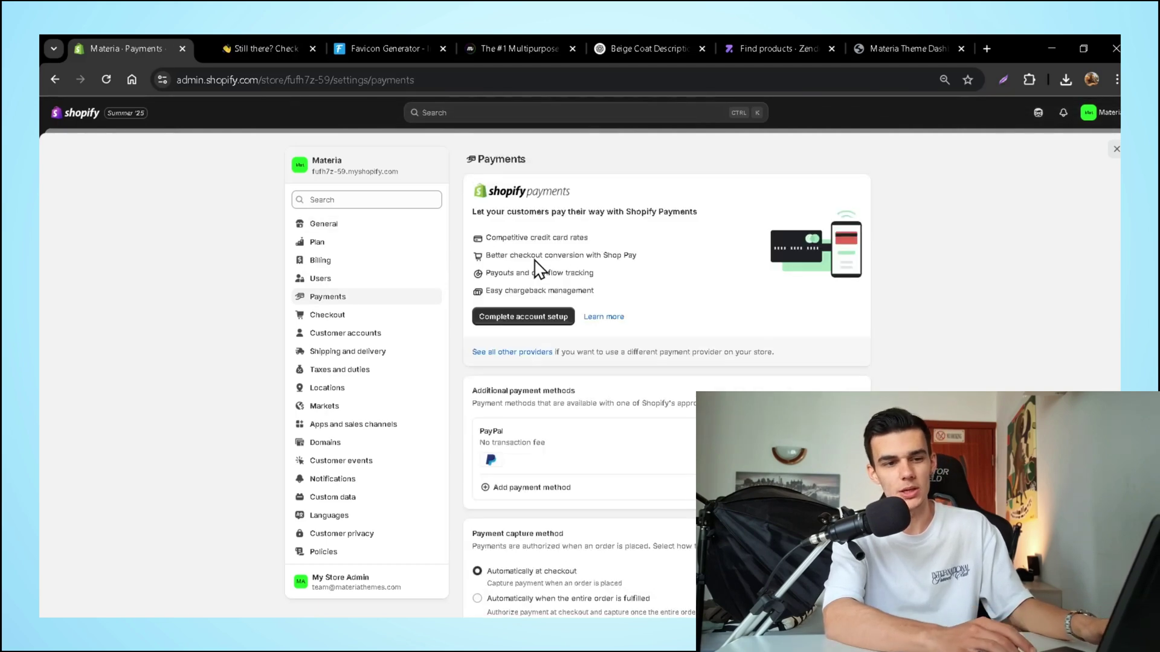
pyautogui.click(543, 317)
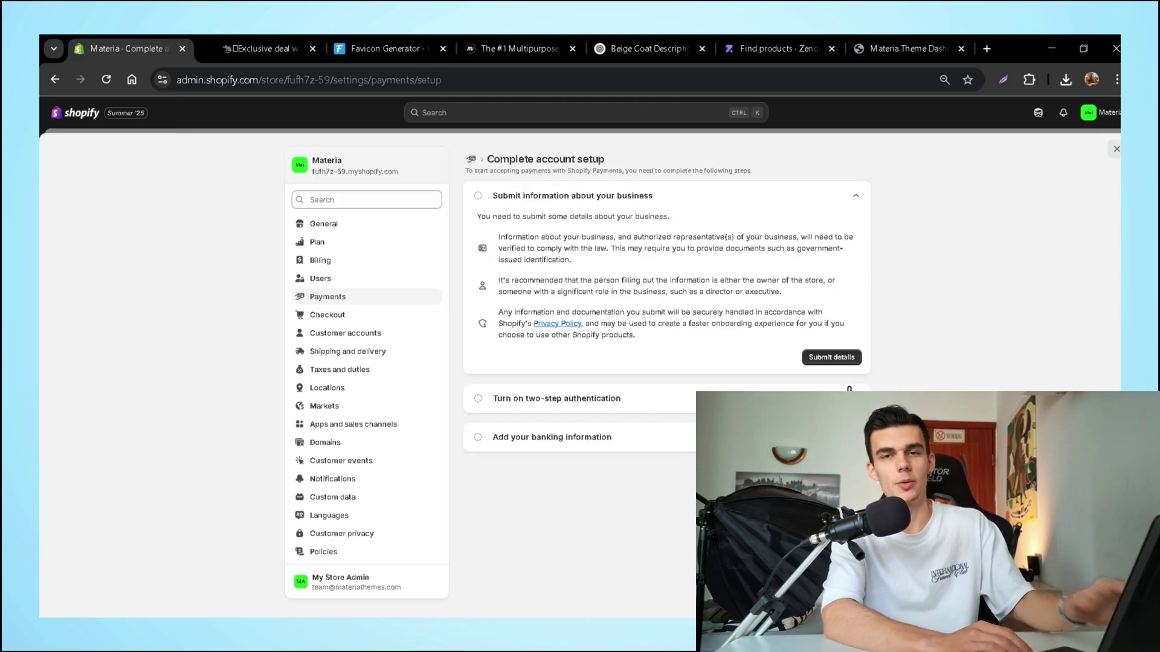
pyautogui.click(472, 159)
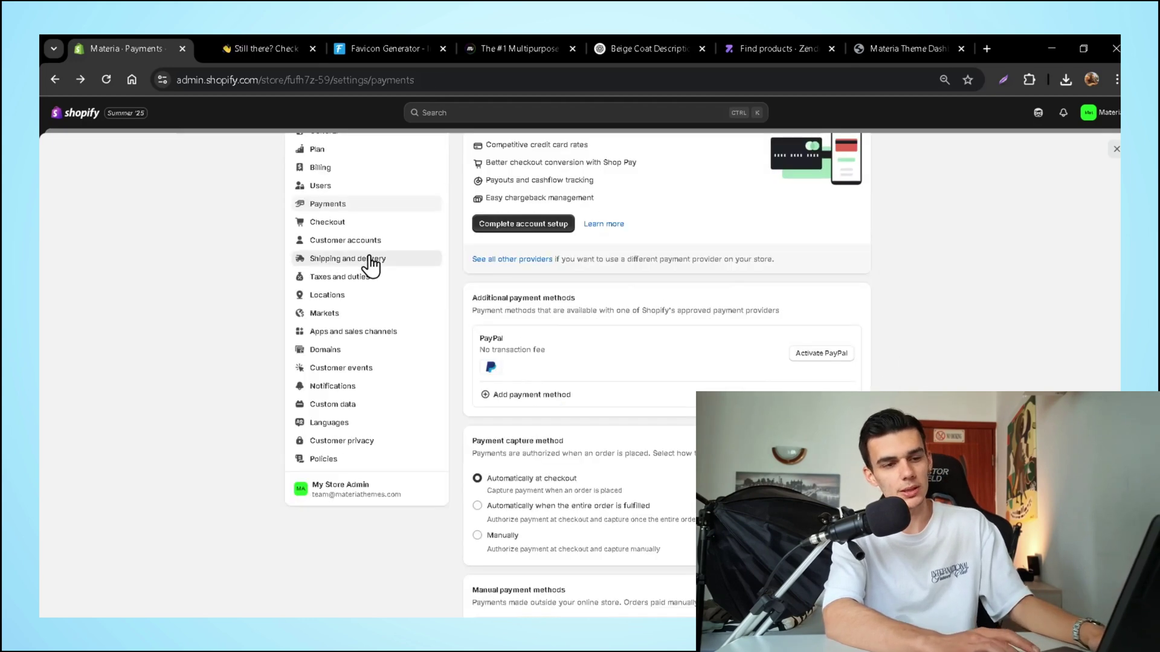
pyautogui.click(369, 258)
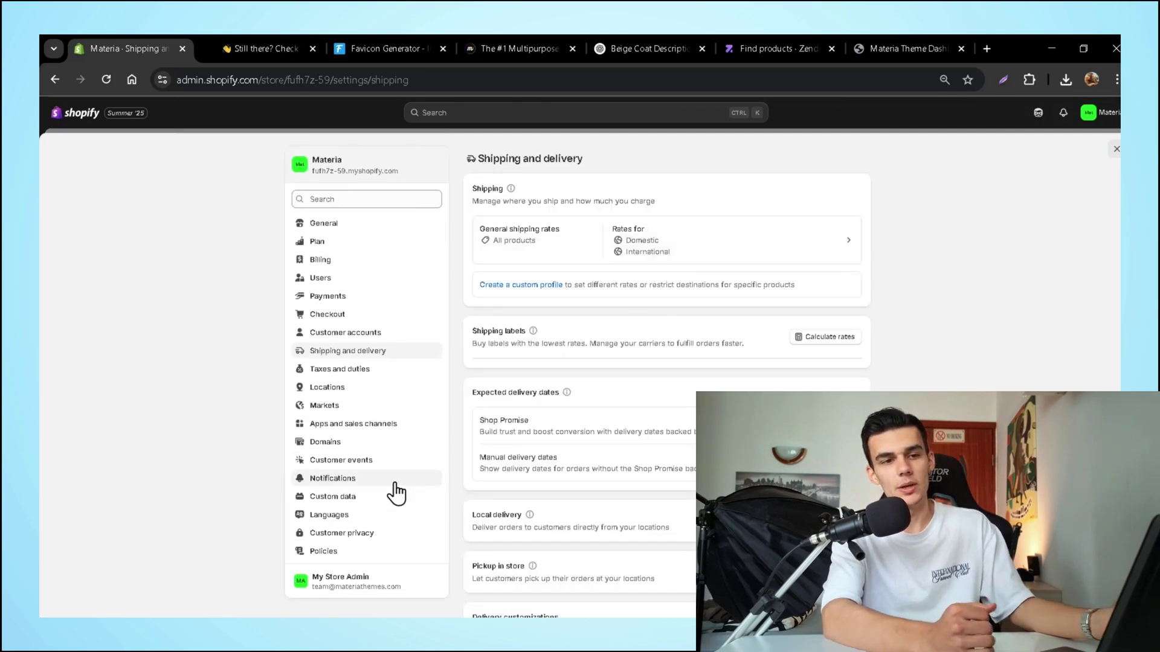
# - Start the suggested International market and include all available regions in its market conditions
pyautogui.click(362, 405)
pyautogui.click(399, 403)
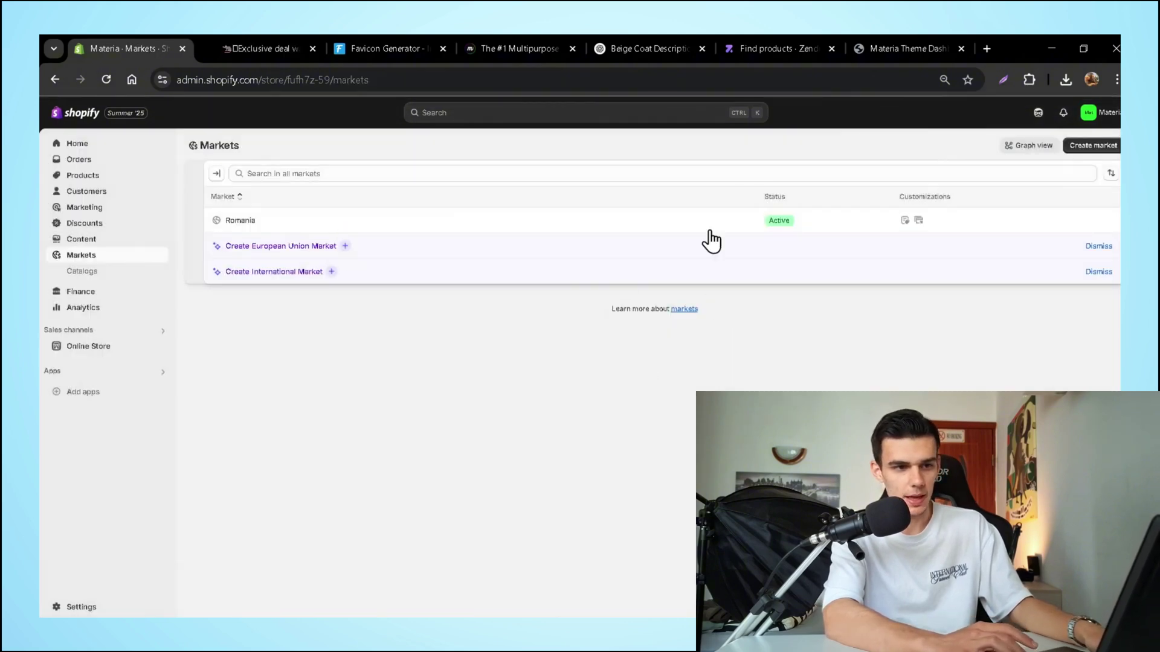
pyautogui.click(422, 279)
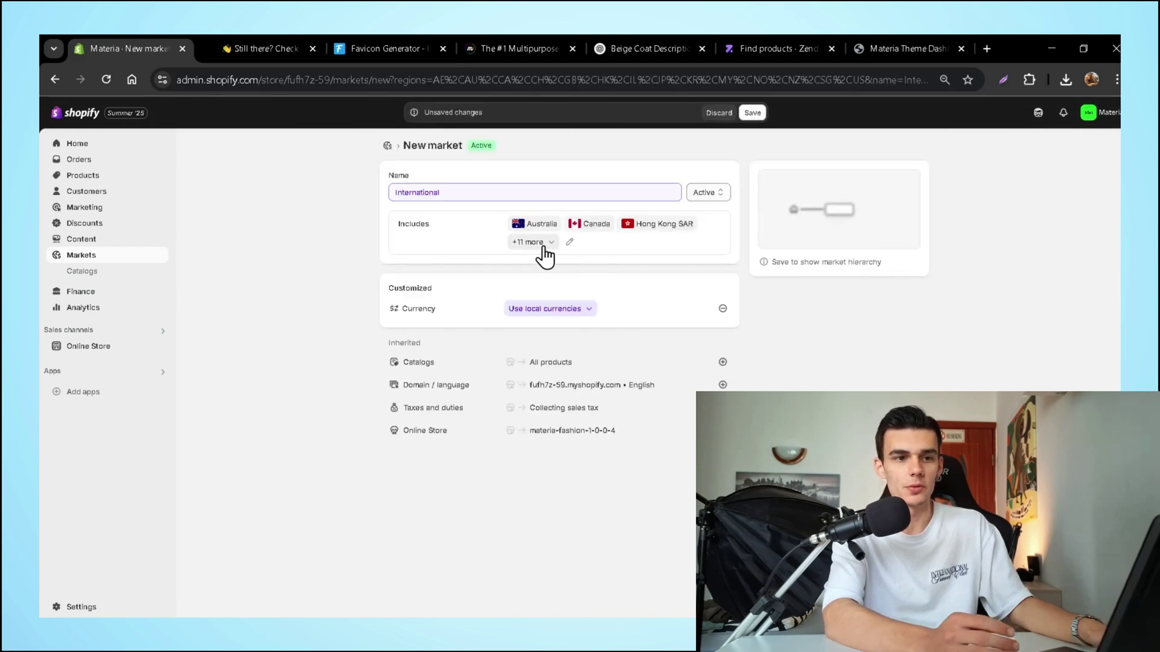
pyautogui.click(569, 243)
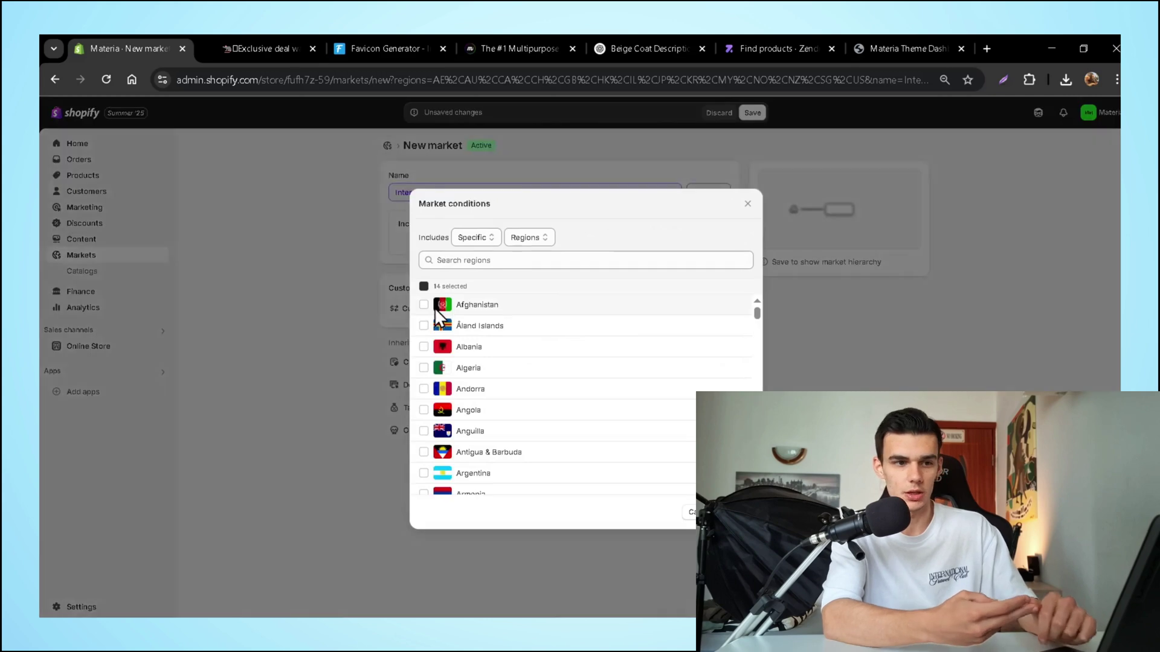
pyautogui.click(423, 286)
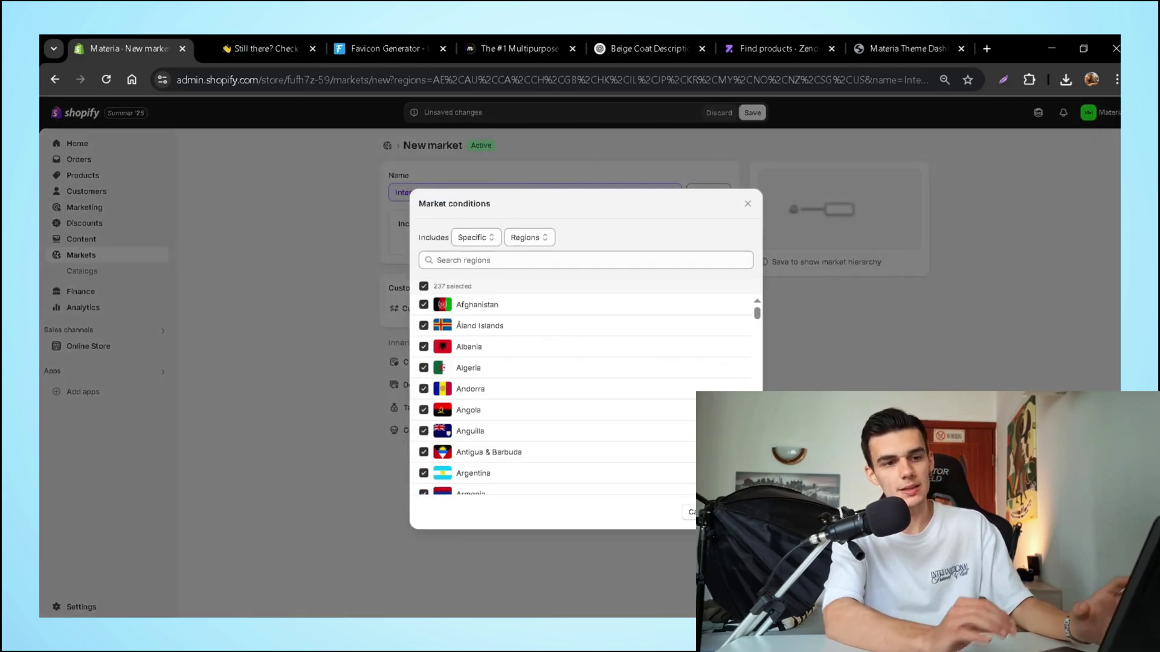
pyautogui.click(738, 512)
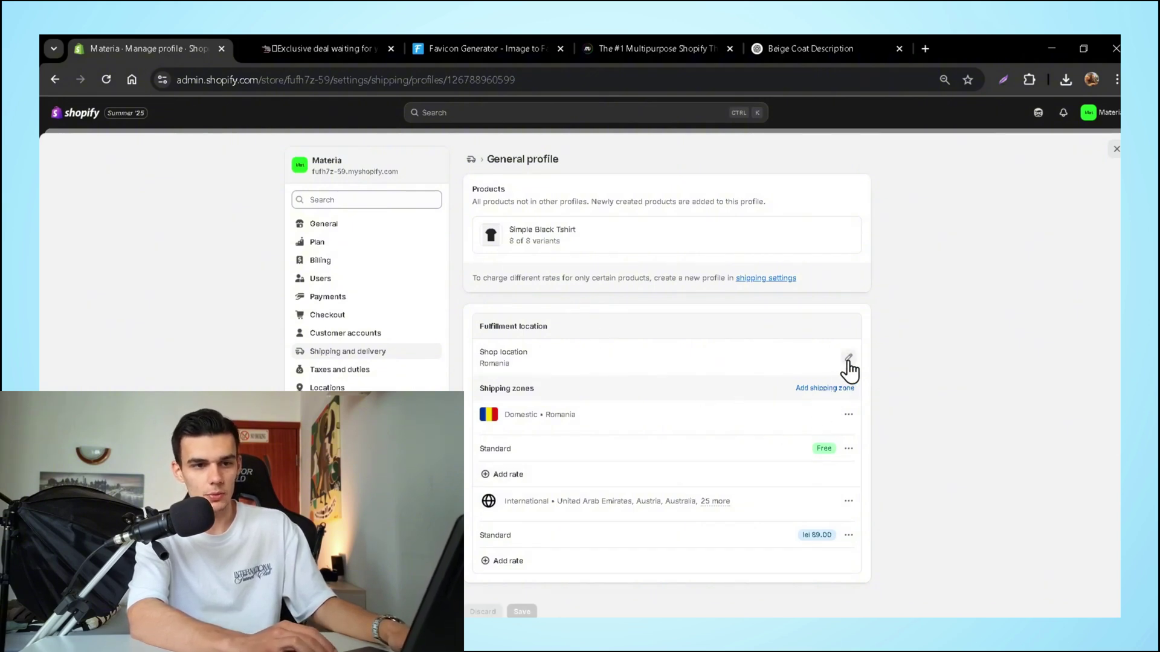
# - Add all of Africa to the International shipping zone in the general shipping profile
pyautogui.click(847, 501)
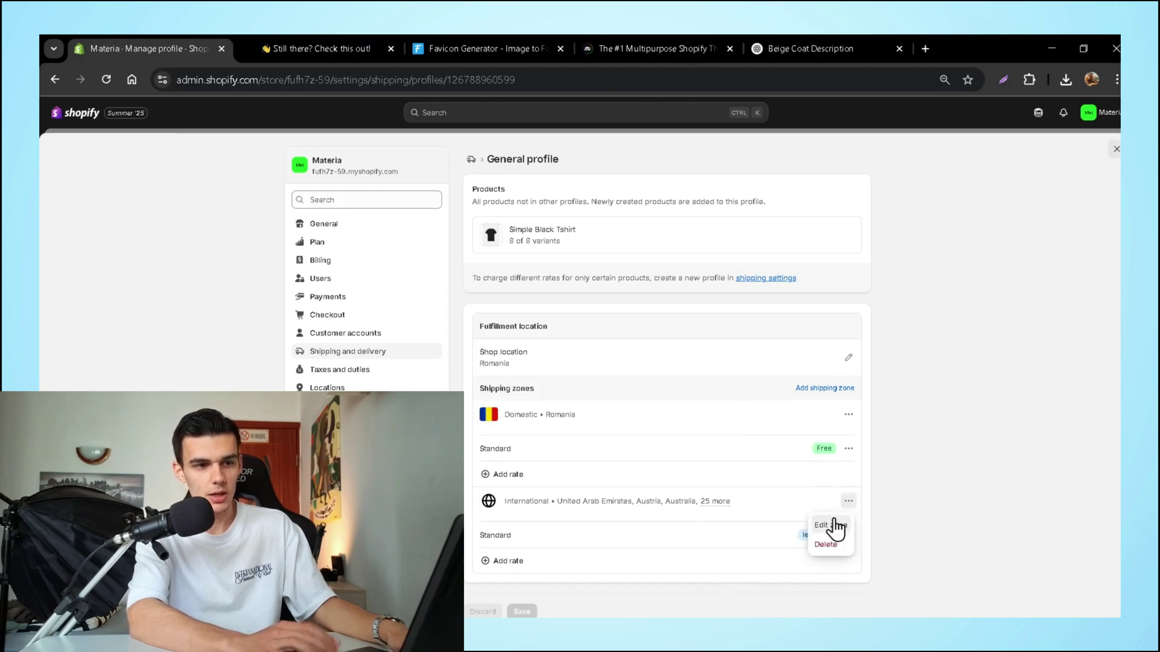
pyautogui.click(833, 524)
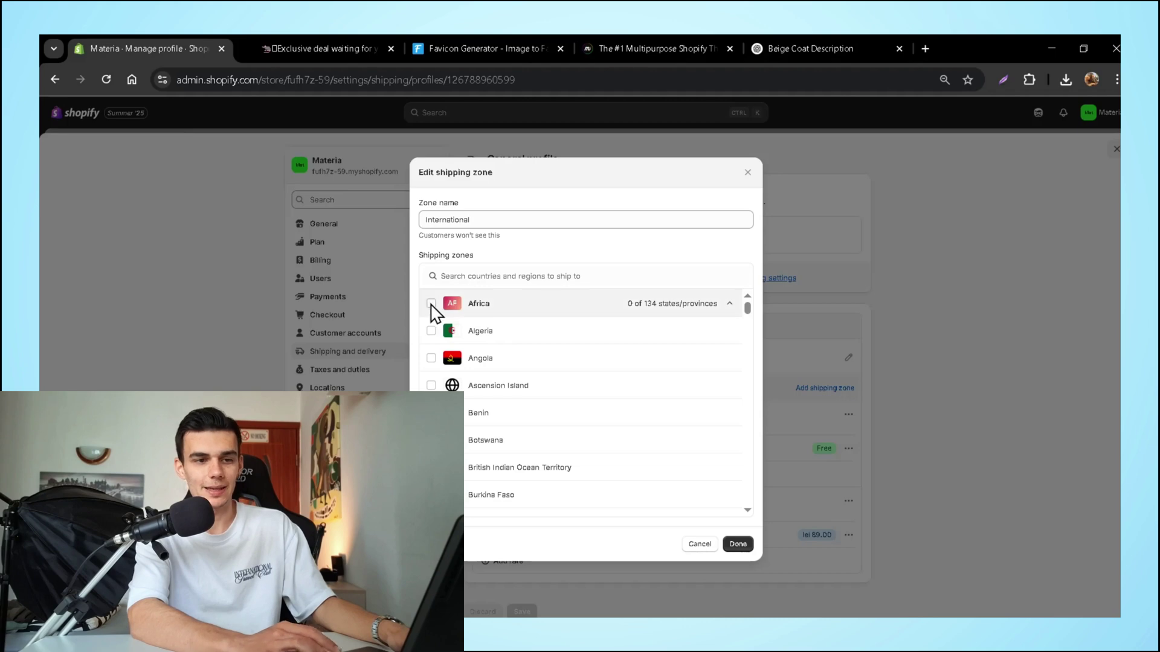
pyautogui.click(431, 304)
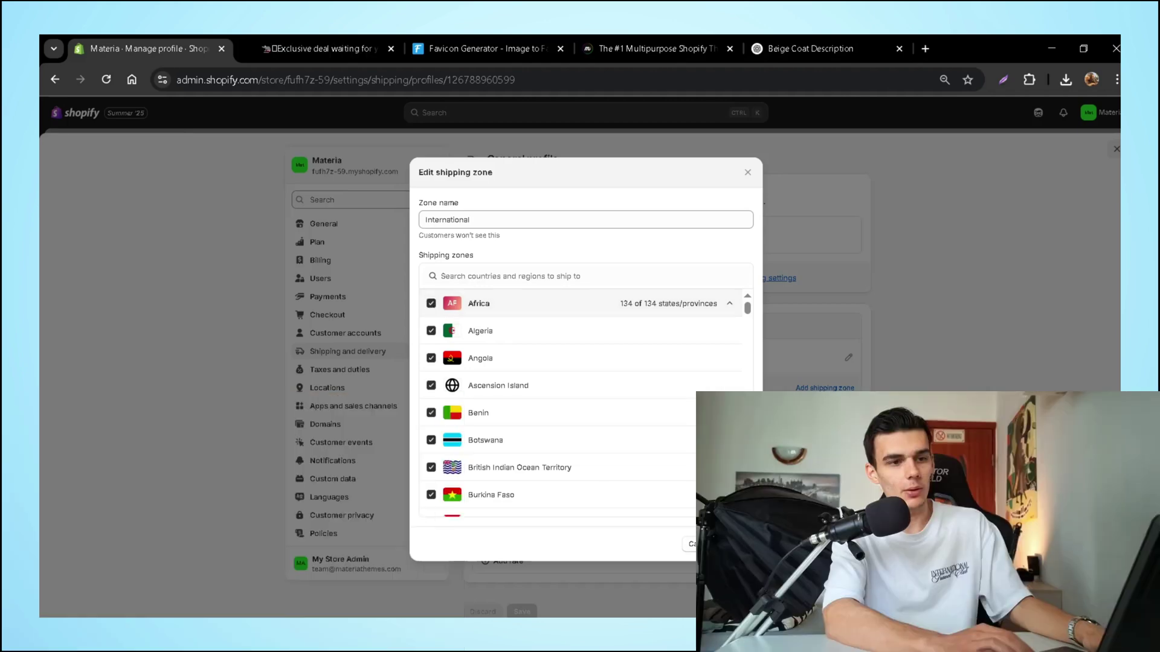
pyautogui.click(725, 547)
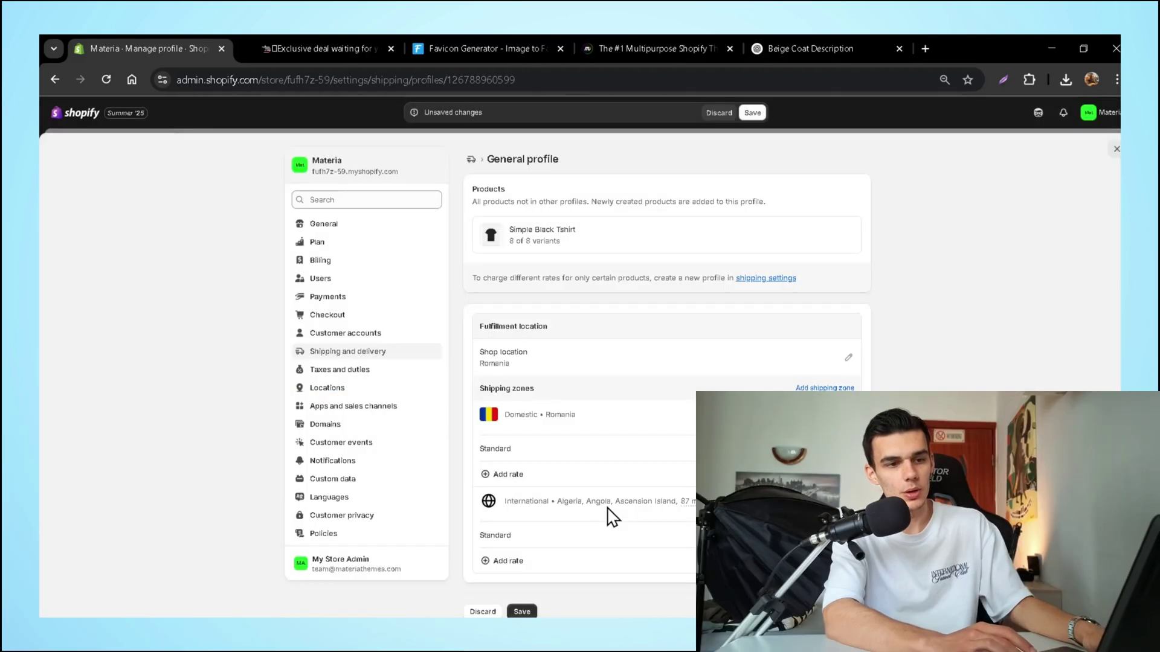
# - Add a custom flat rate named Free Shipping, priced at $0.00, to the International shipping zone
pyautogui.click(517, 475)
pyautogui.click(589, 593)
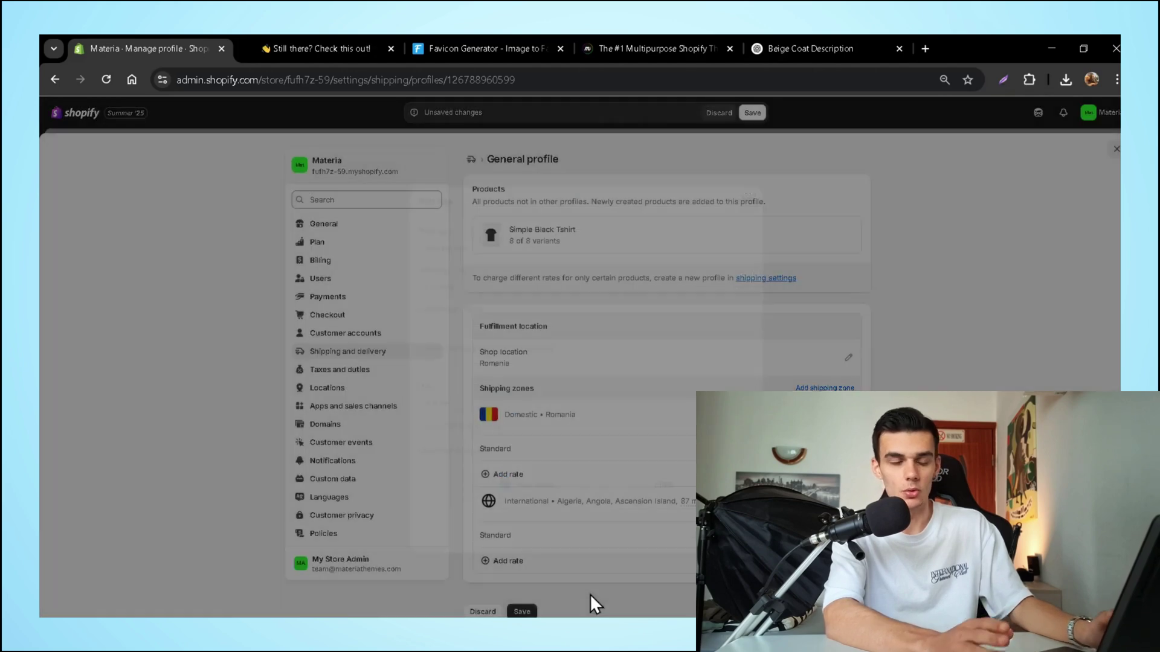
pyautogui.click(510, 555)
pyautogui.click(505, 317)
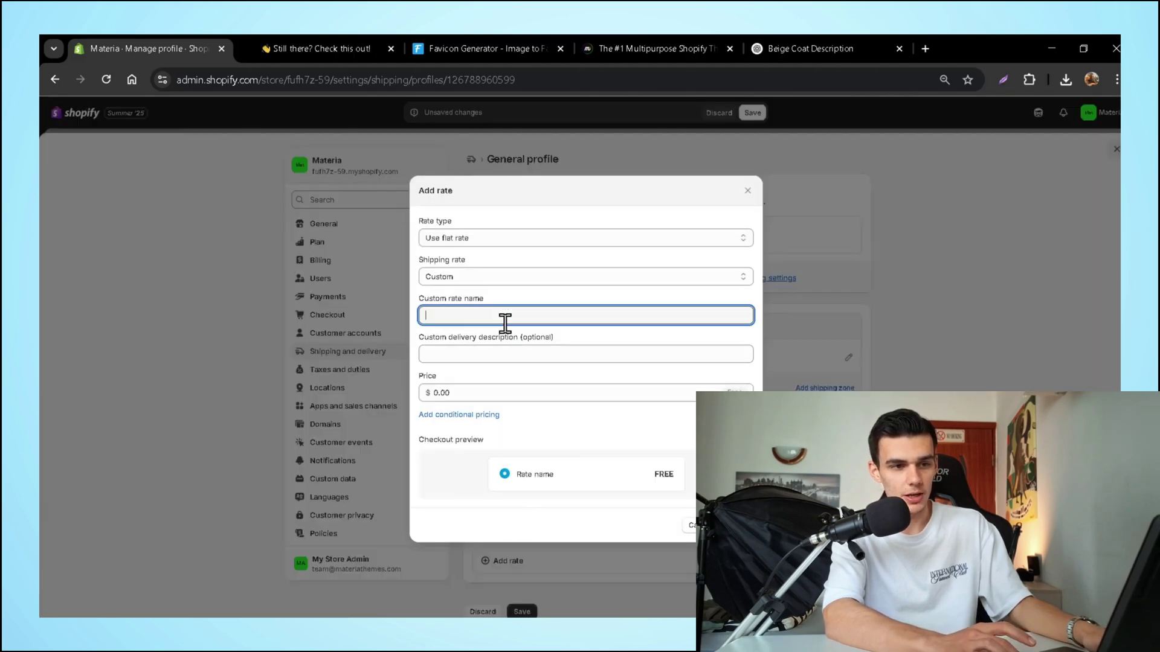
pyautogui.write('Free Shipping')
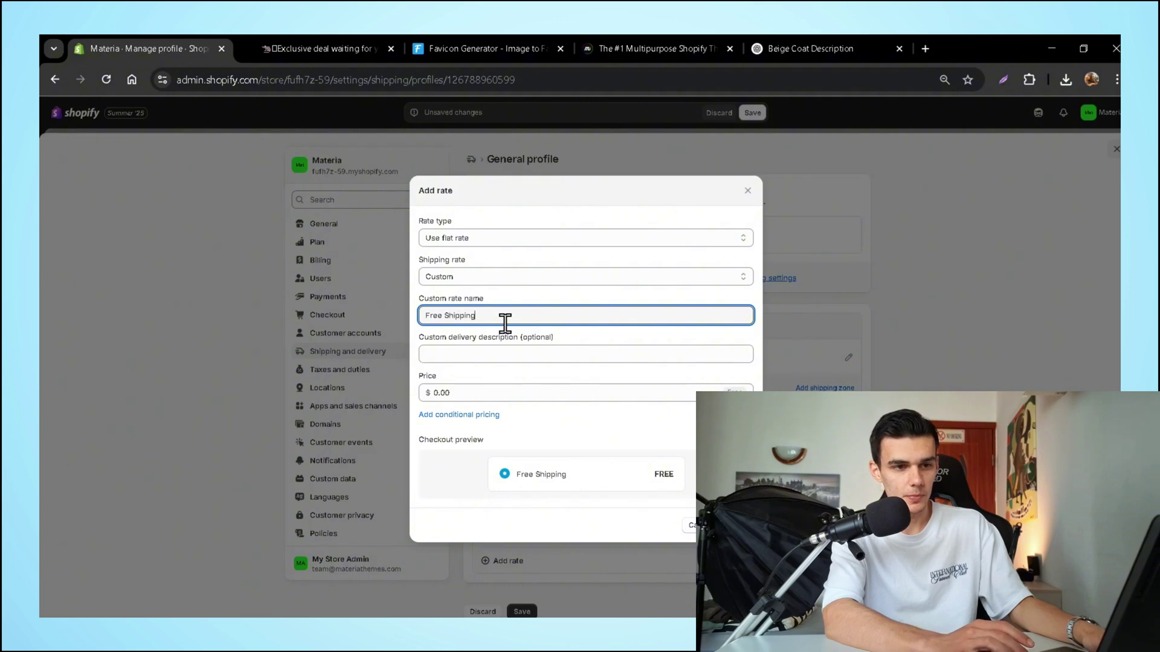
pyautogui.click(738, 526)
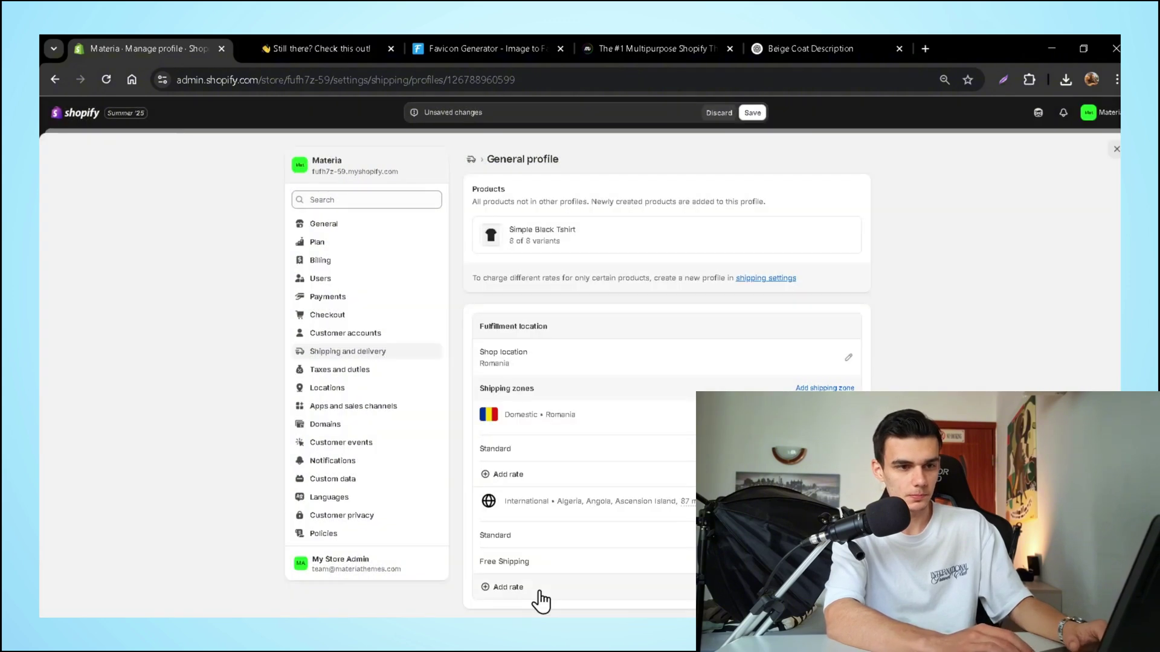
# - Add a custom flat rate named Faster Shipping, priced at $6.00, to the International shipping zone
pyautogui.click(508, 587)
pyautogui.click(525, 320)
pyautogui.write('Fas')
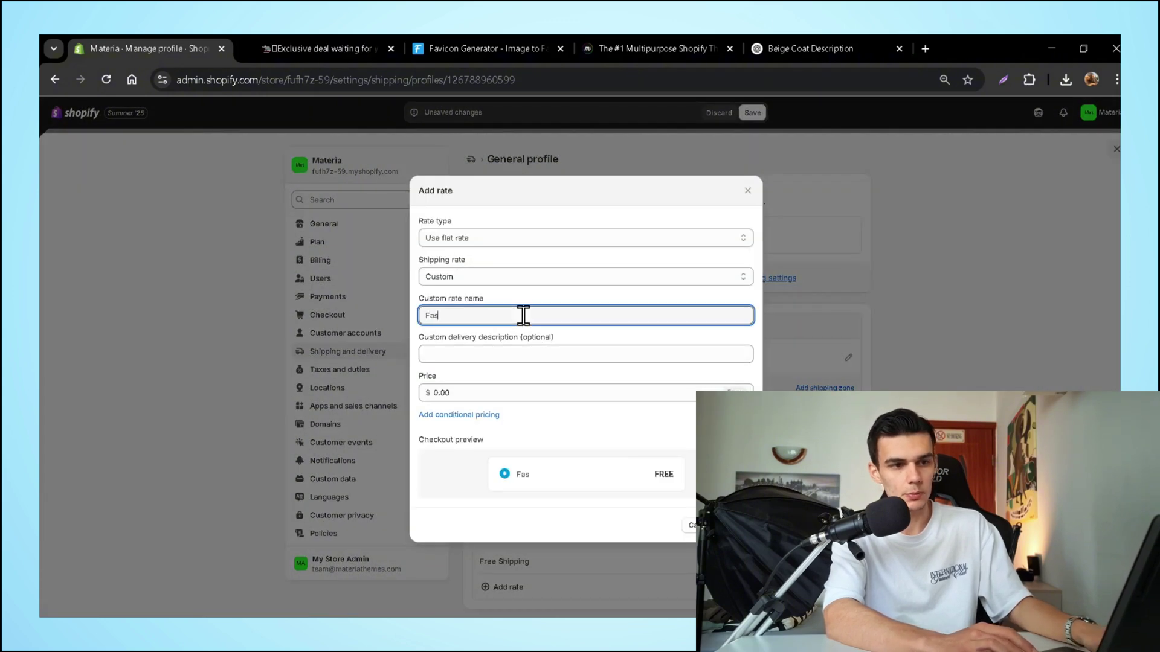
pyautogui.write('ter Shipping')
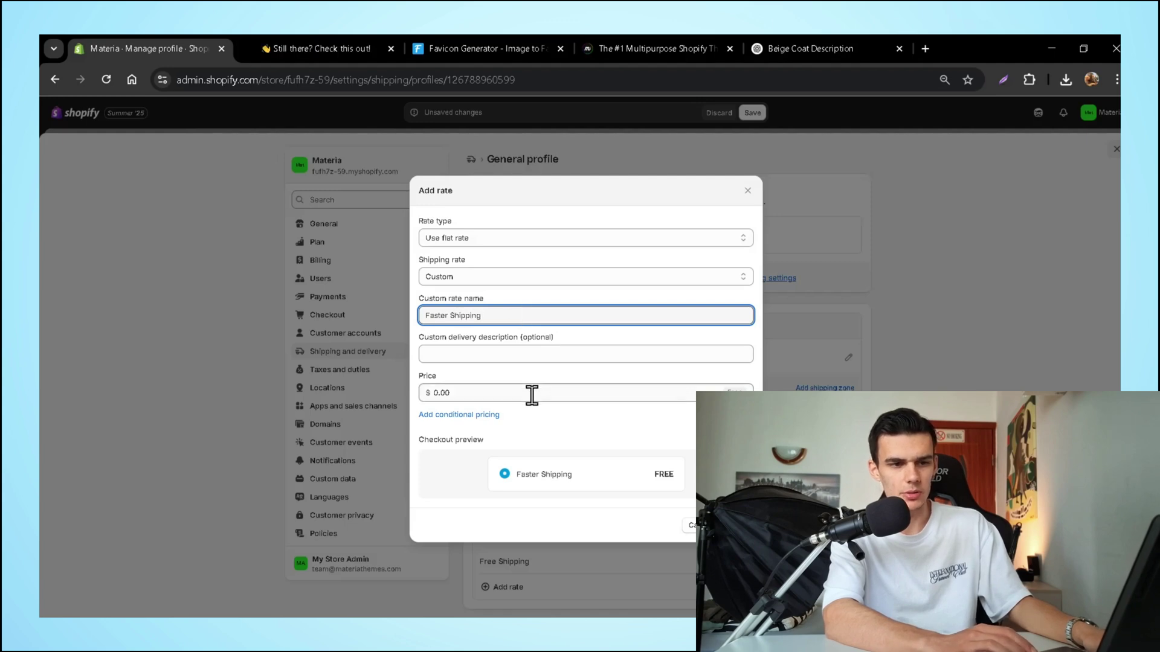
pyautogui.click(531, 393)
pyautogui.write('6')
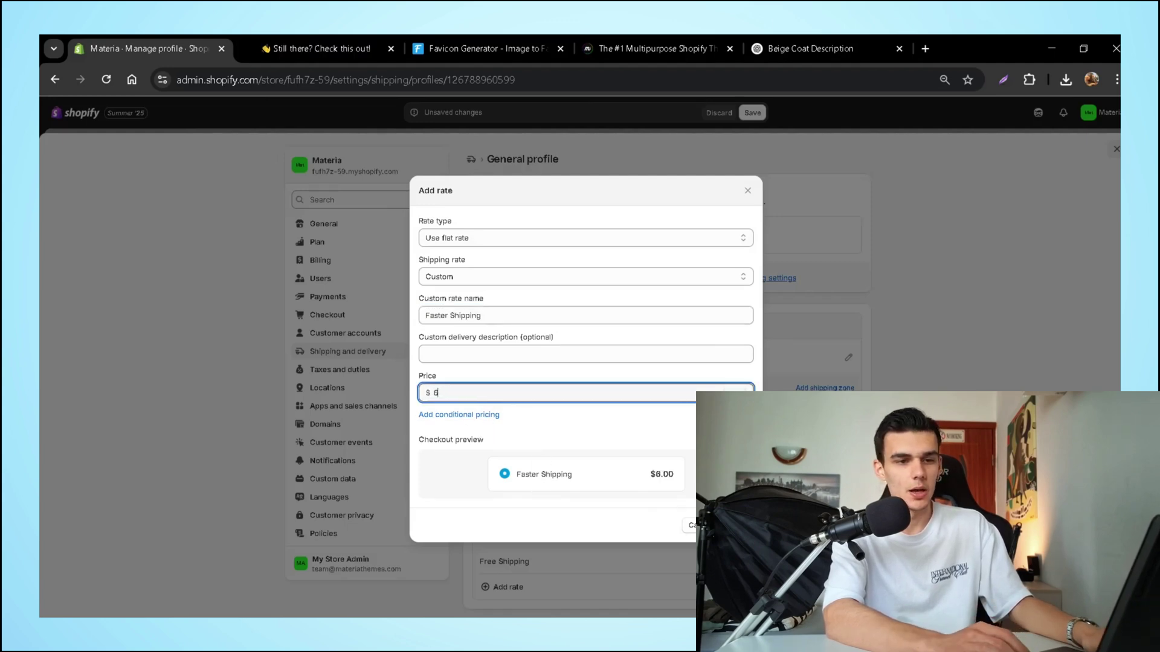
pyautogui.press('Tab')
pyautogui.click(734, 525)
# - Add a Premium Shipping flat rate priced at $10.00 to the International zone and save the shipping profile
pyautogui.scroll(-2, 624, 531)
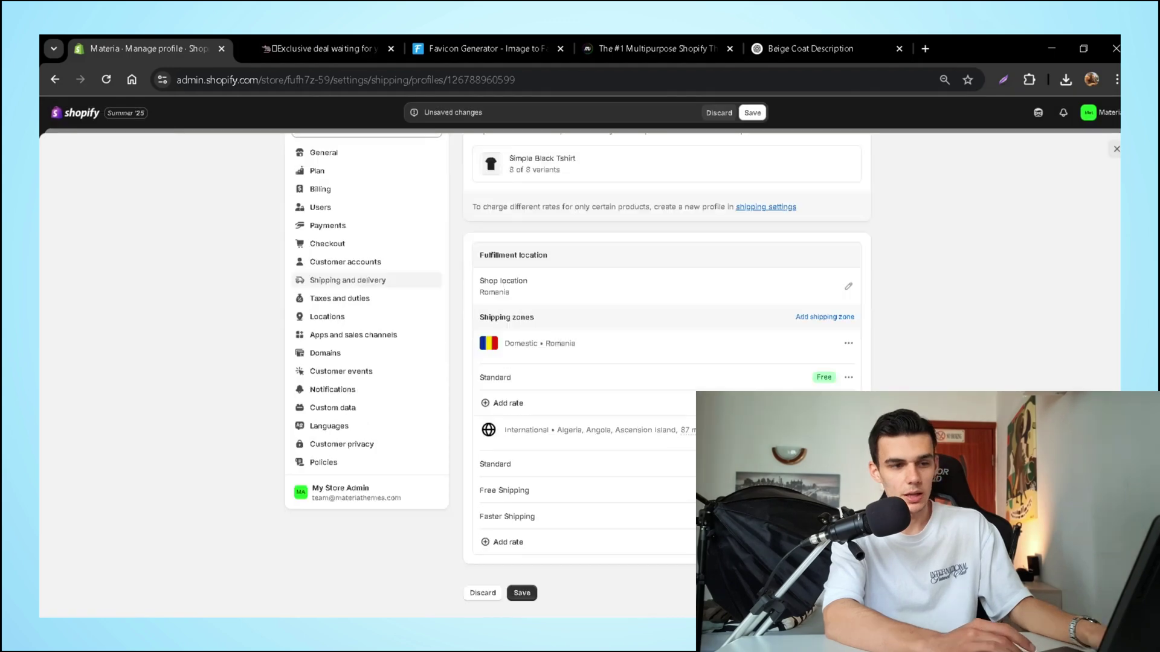
pyautogui.click(624, 546)
pyautogui.click(495, 315)
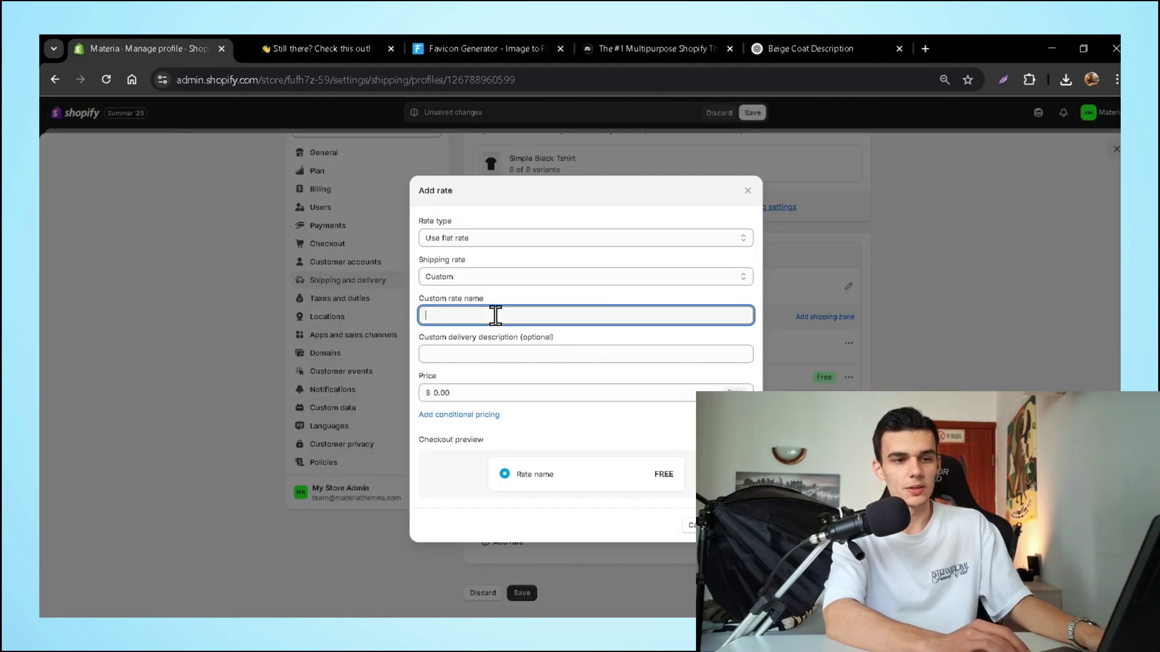
pyautogui.write('Premium Shippin')
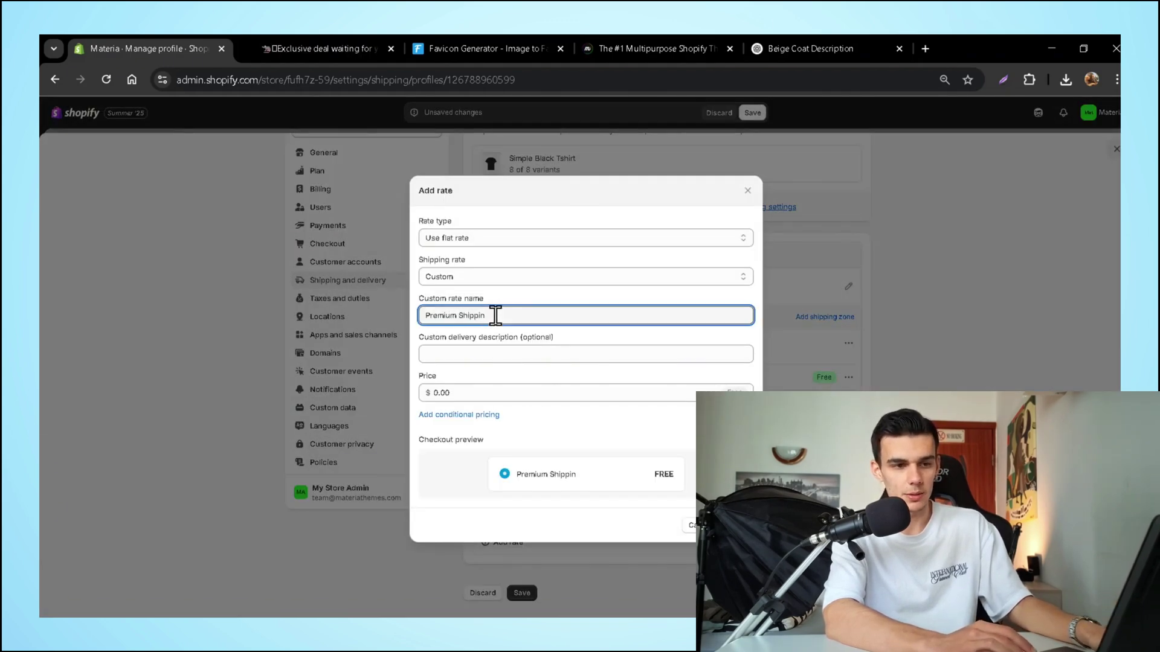
pyautogui.write('g')
pyautogui.click(507, 392)
pyautogui.click(734, 526)
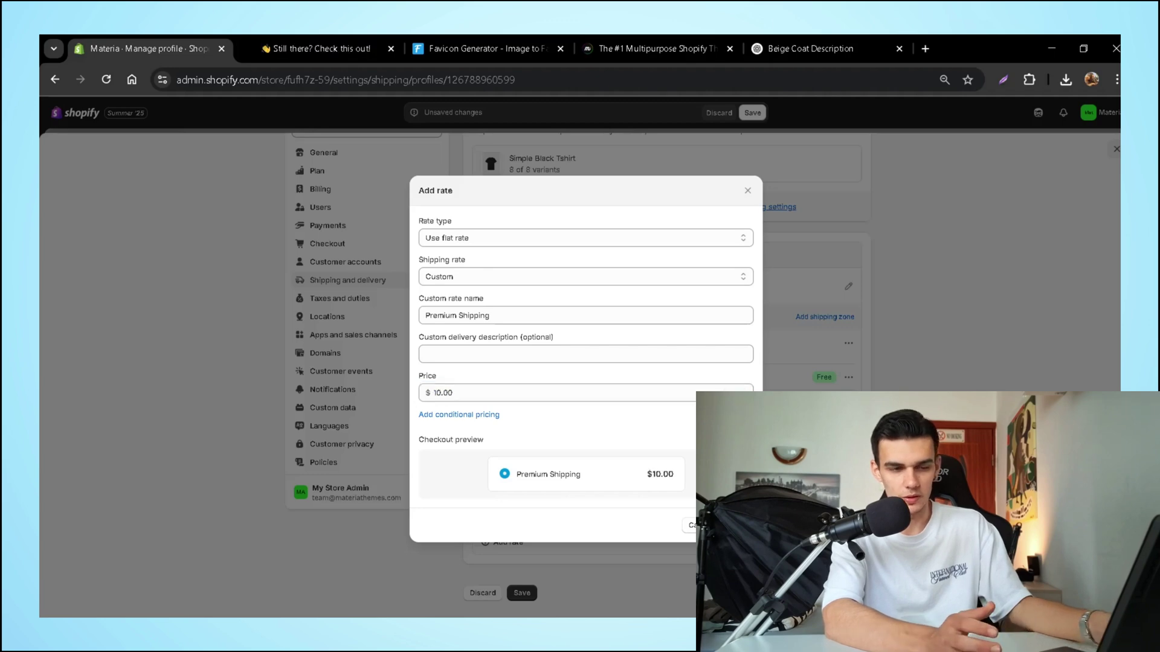
pyautogui.scroll(-2, 734, 526)
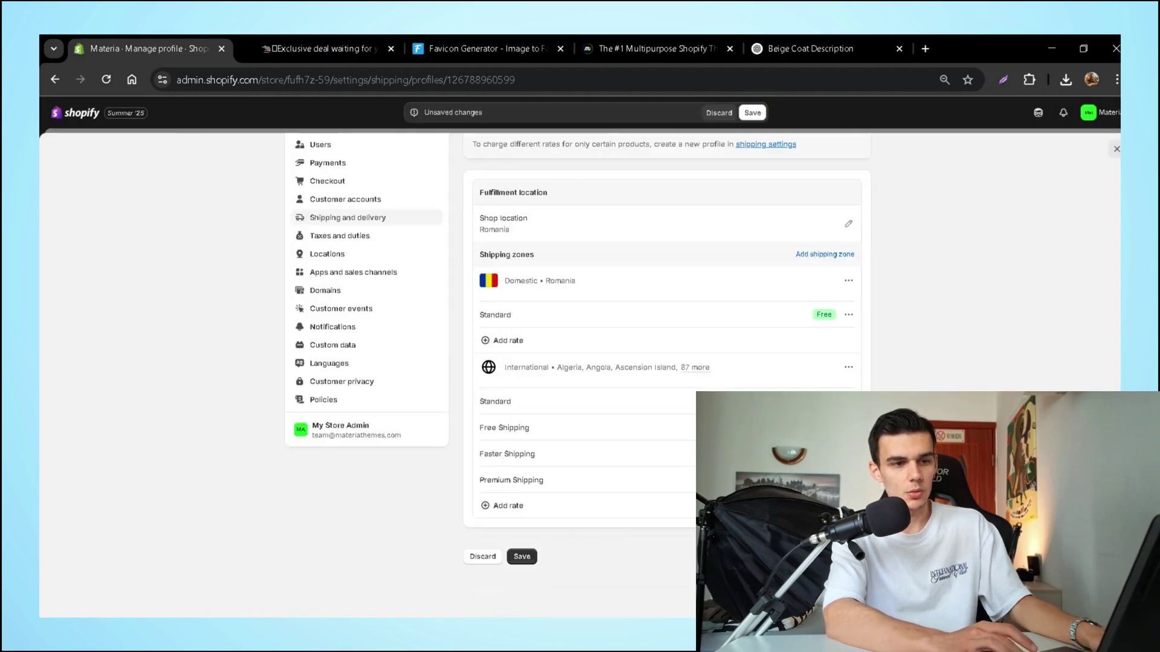
pyautogui.click(523, 556)
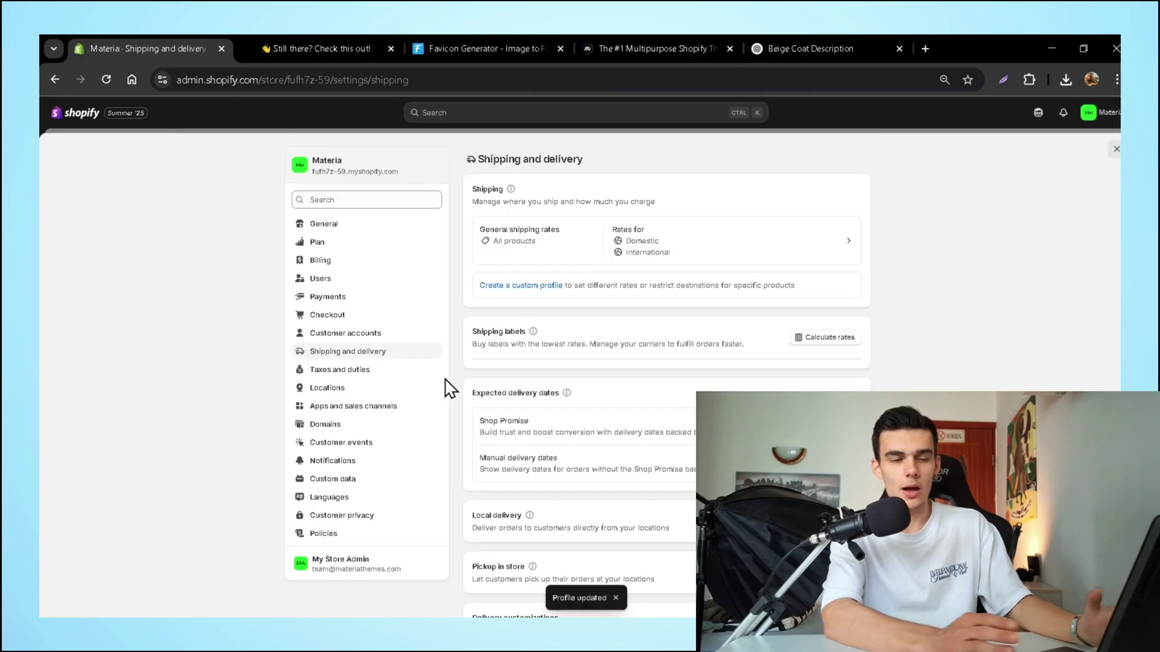
# - Connect the existing domain materia.com to the store in the domain settings
pyautogui.click(370, 425)
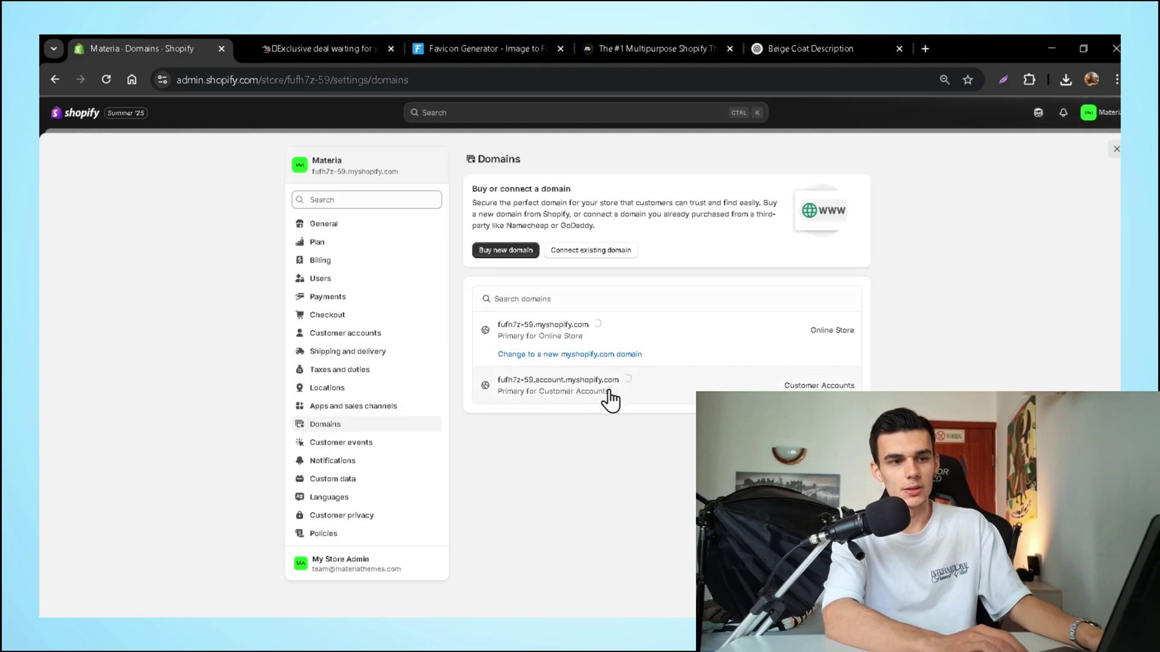
pyautogui.click(566, 251)
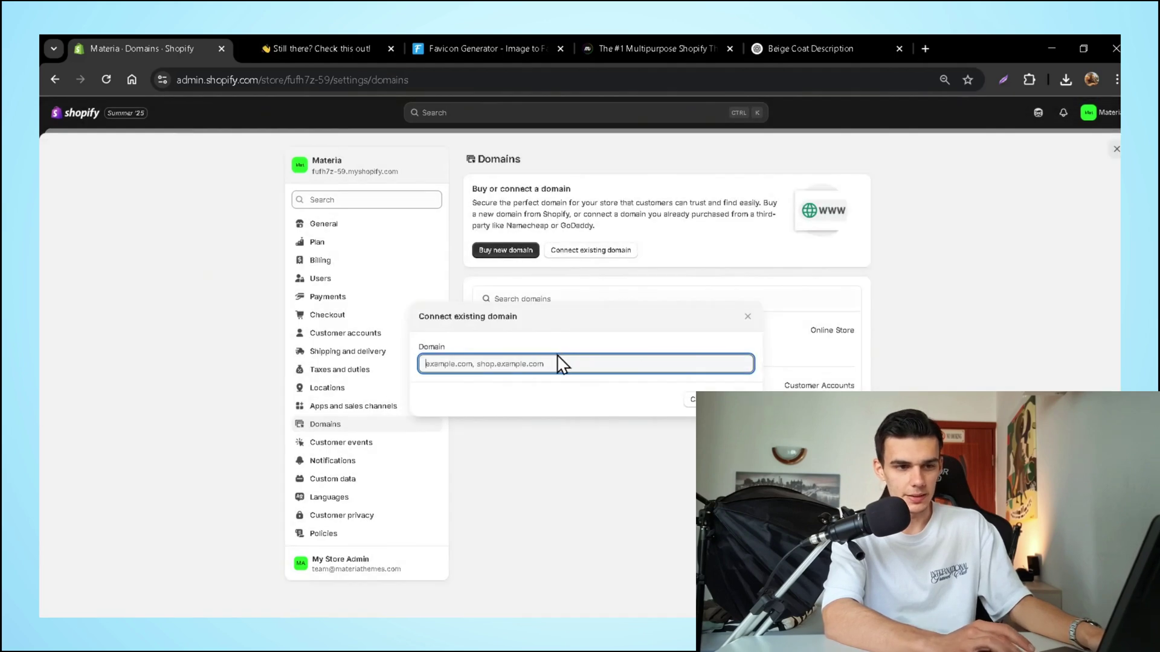
pyautogui.write('materia.com')
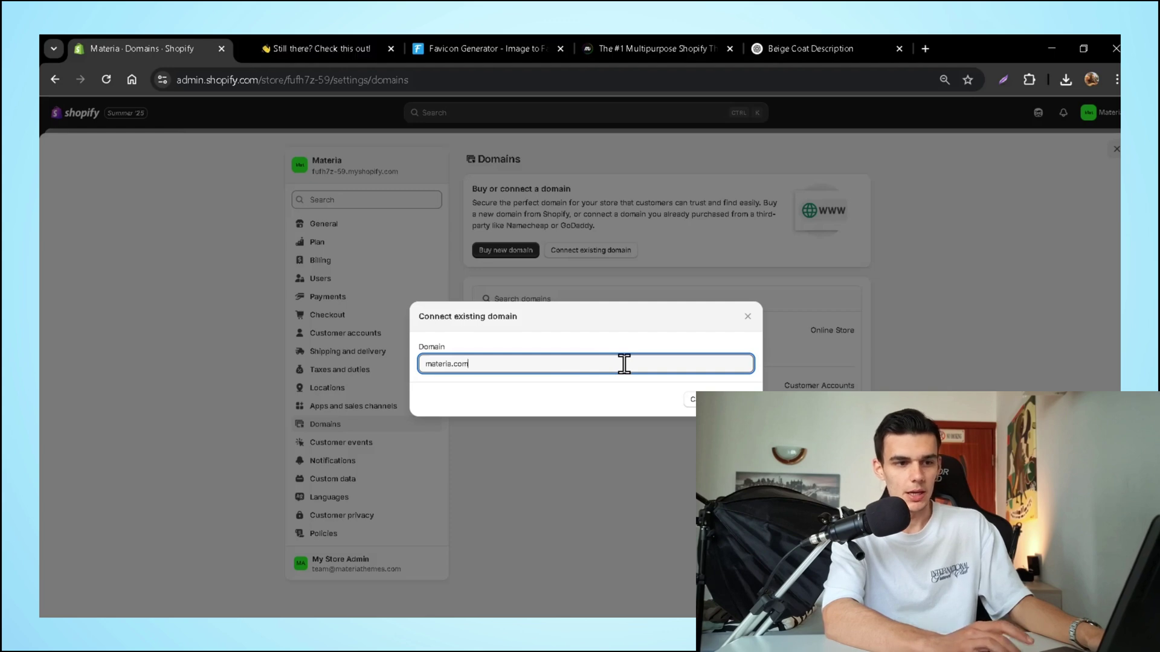
pyautogui.press('Return')
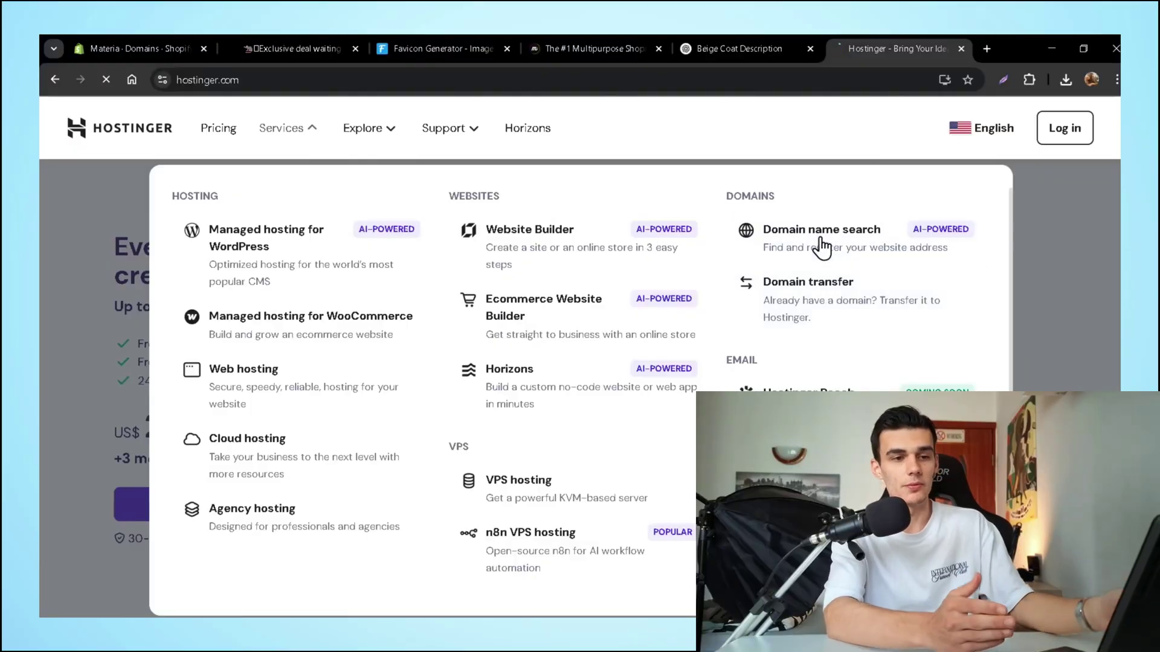
# - Open Hostinger's domain name search and examine the popular domain extensions and their yearly prices
pyautogui.click(821, 243)
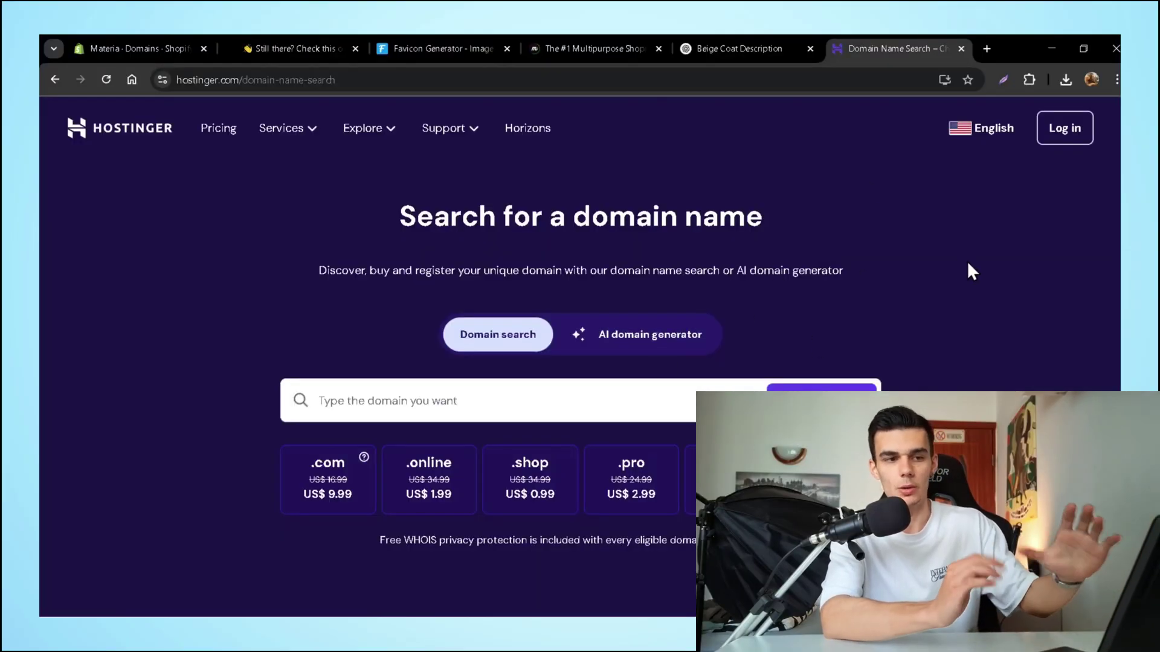
pyautogui.scroll(-5, 968, 266)
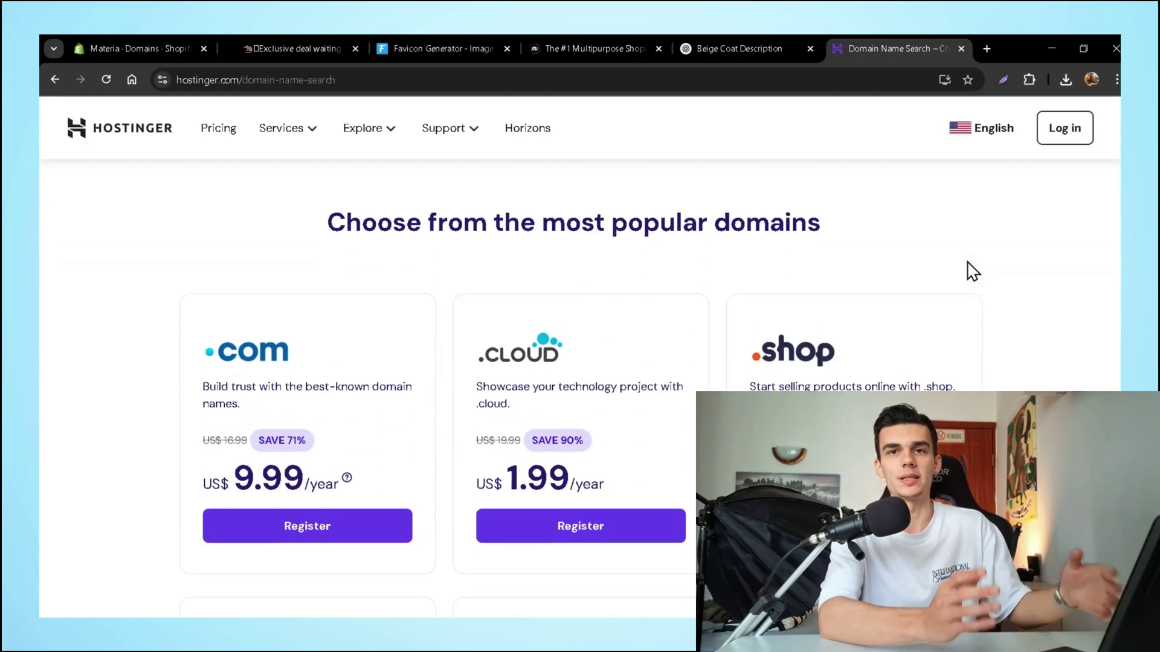
pyautogui.scroll(6, 722, 306)
pyautogui.click(624, 398)
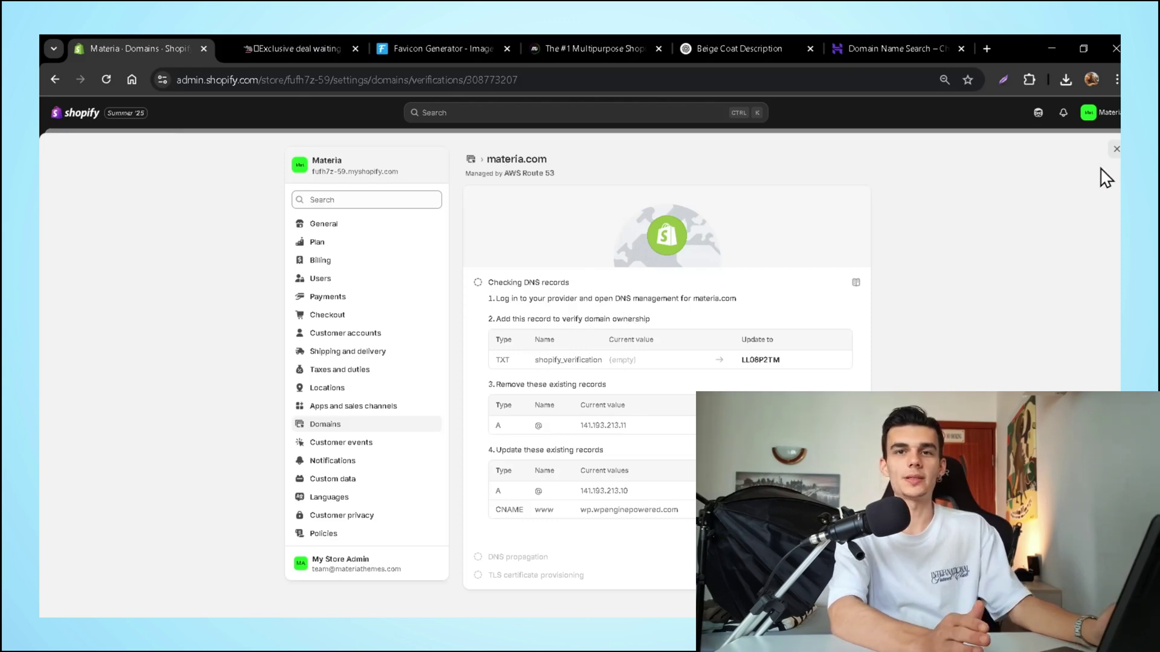
# - Choose the Basic plan in the store's plan settings and view the card payment fields of its subscription checkout
pyautogui.click(407, 231)
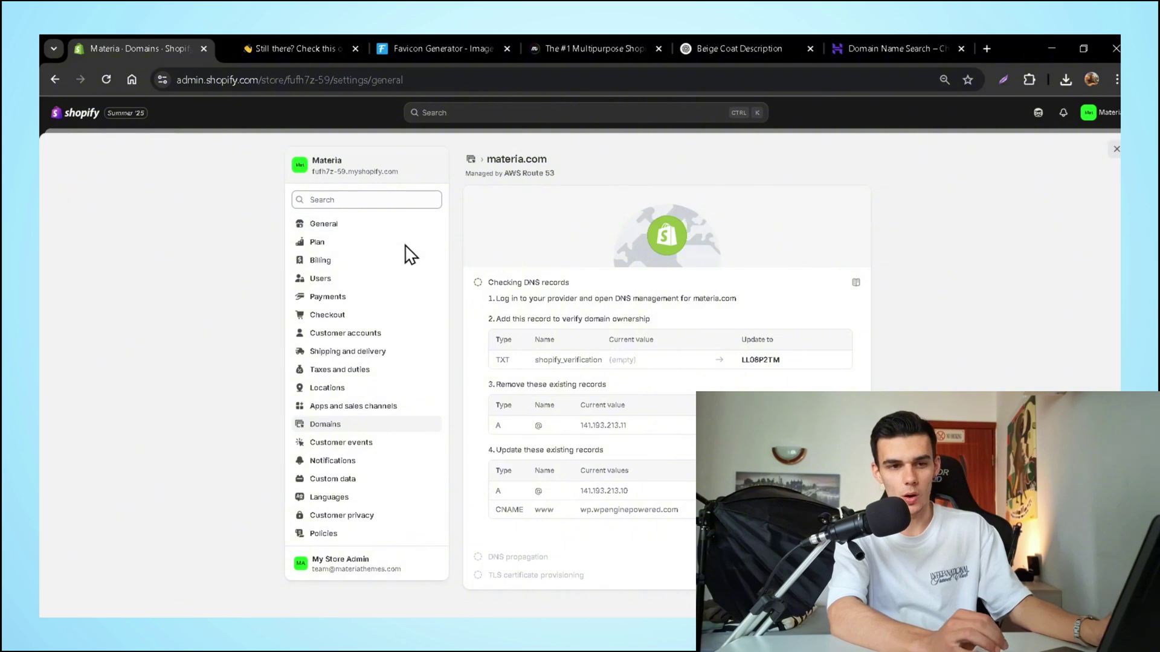
pyautogui.click(379, 242)
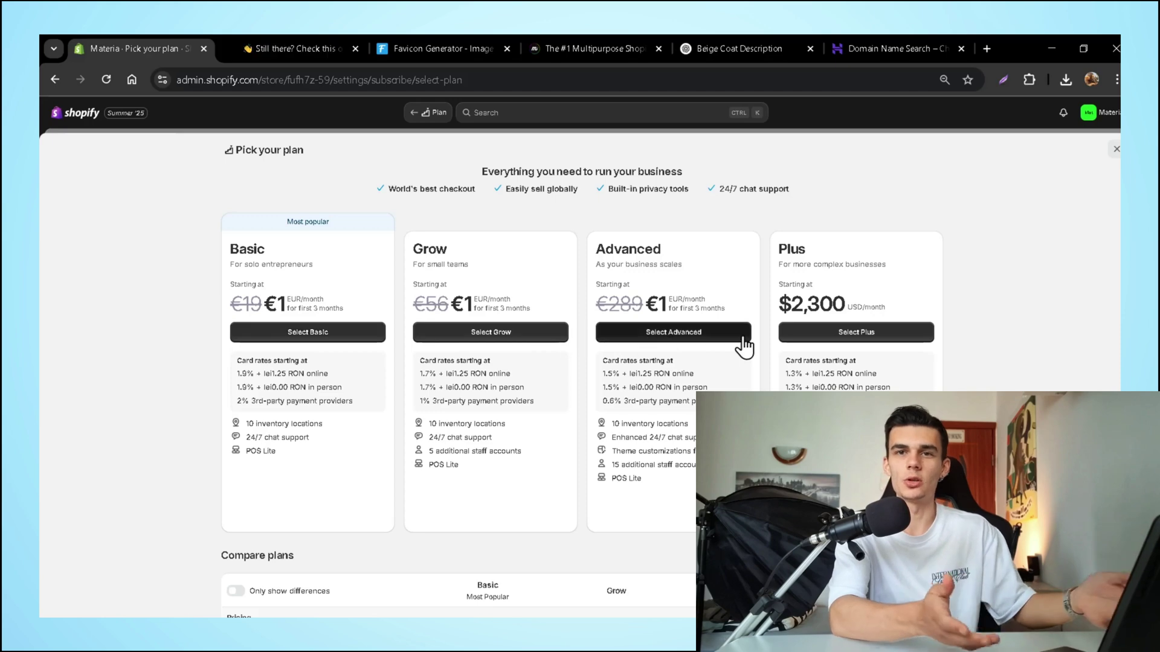
pyautogui.click(294, 345)
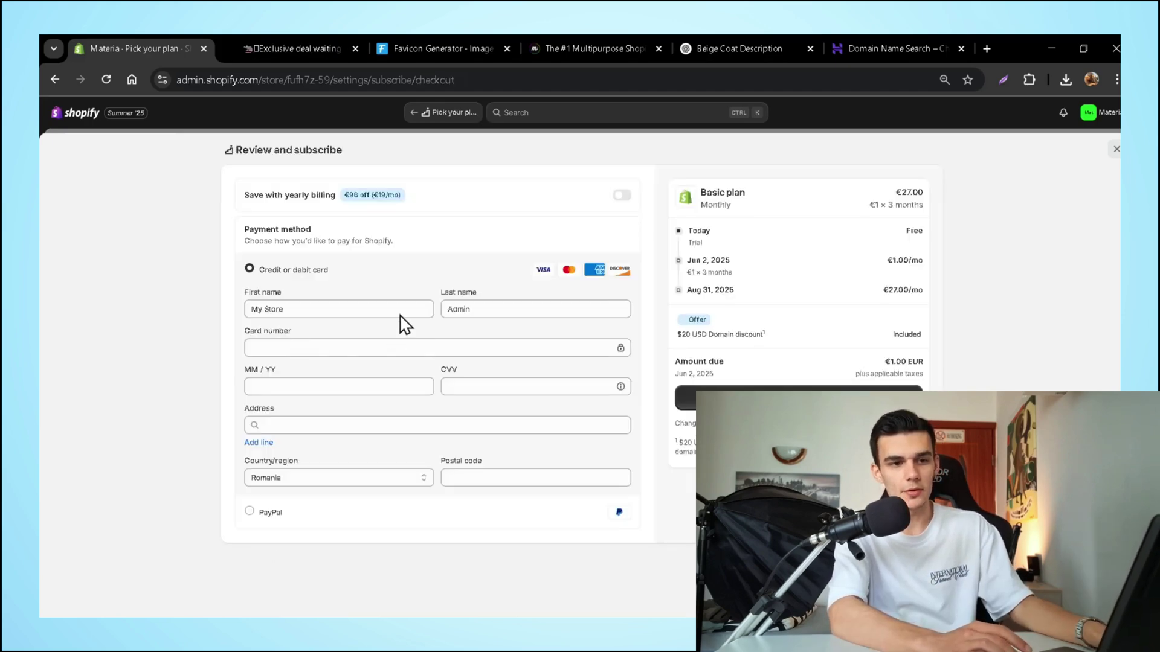
pyautogui.click(362, 347)
pyautogui.click(365, 379)
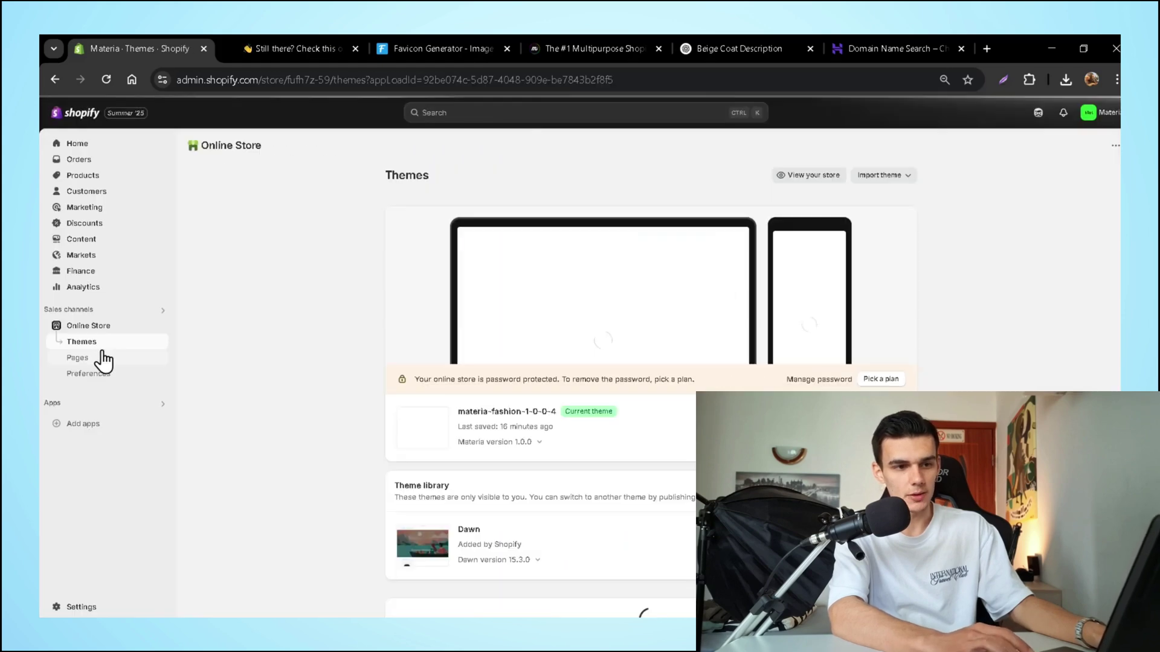